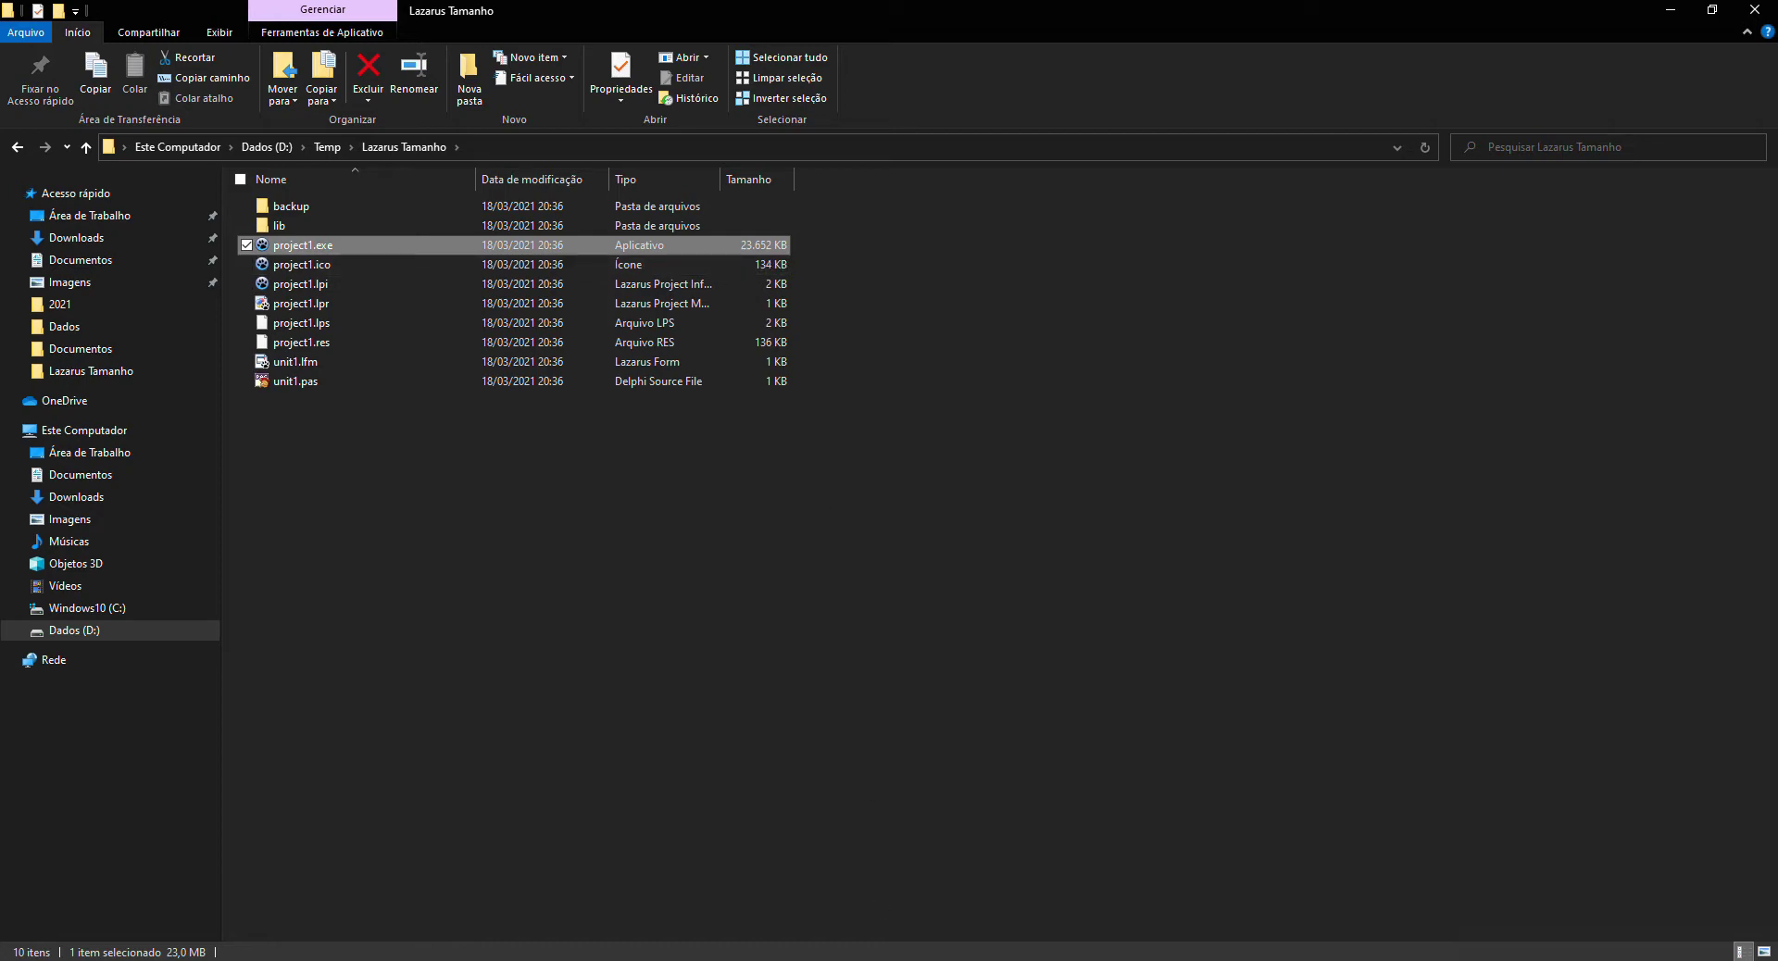
# Step: Switch to Lazarus and set the project's compiler target file name to .\exec\Teste
pyautogui.hotkey('alt', 'Tab')
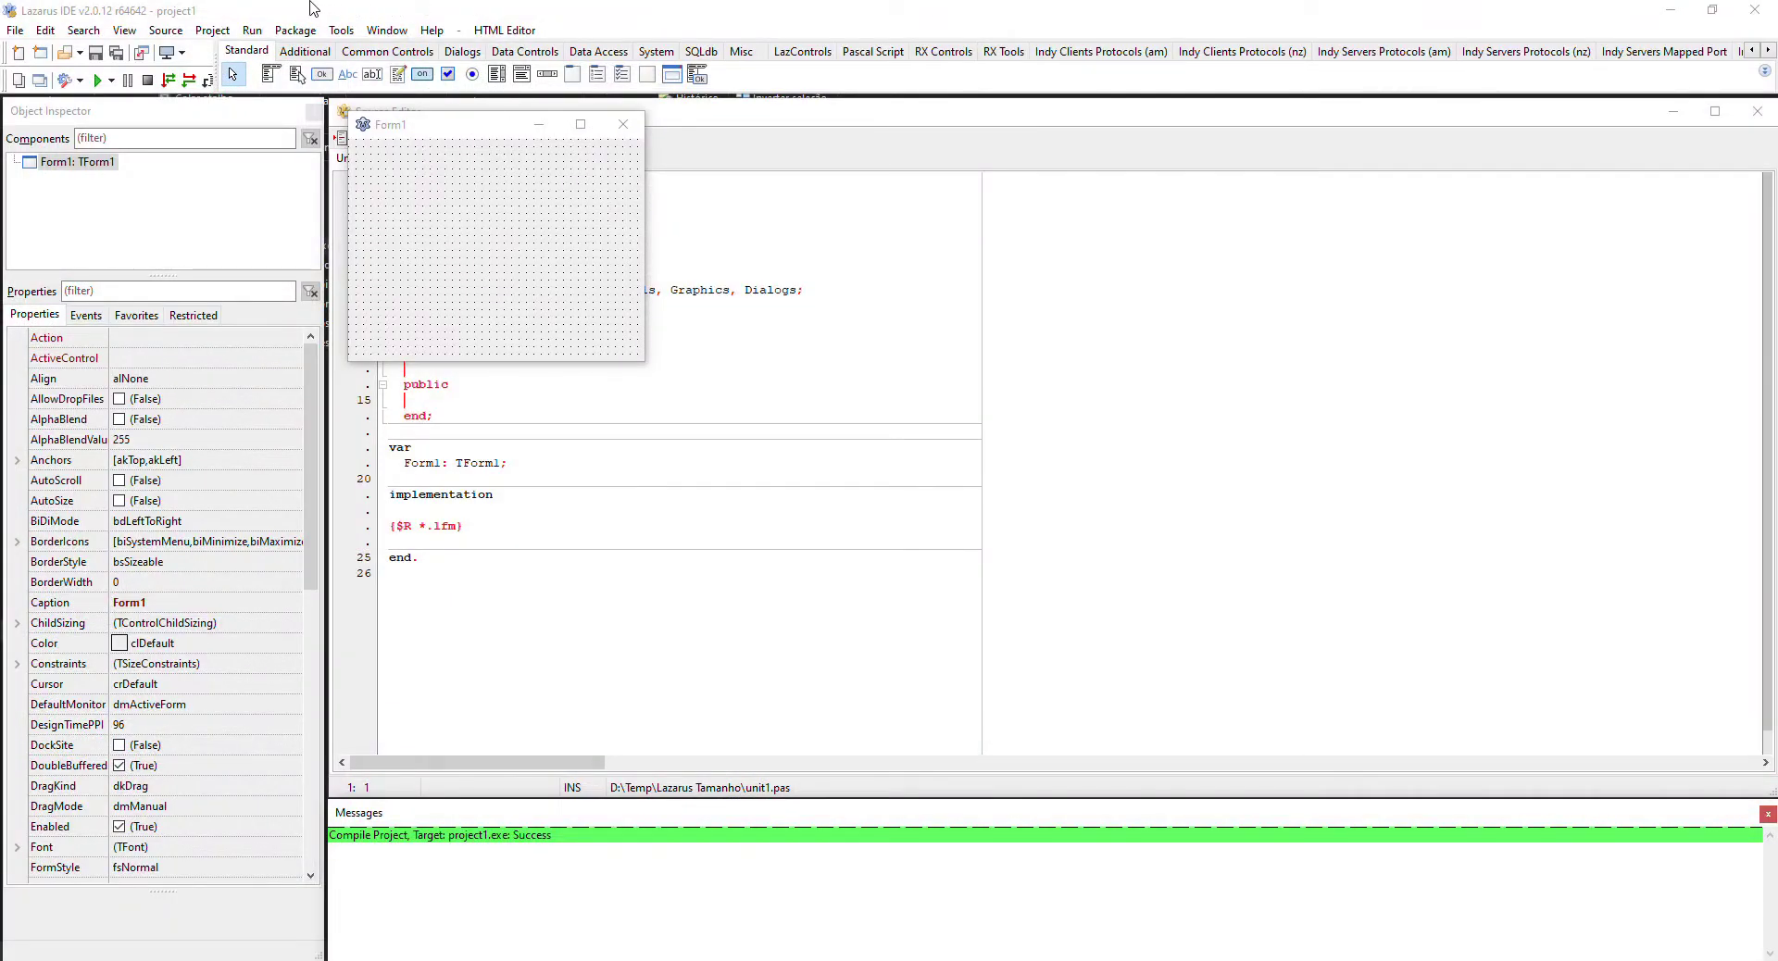
pyautogui.click(283, 31)
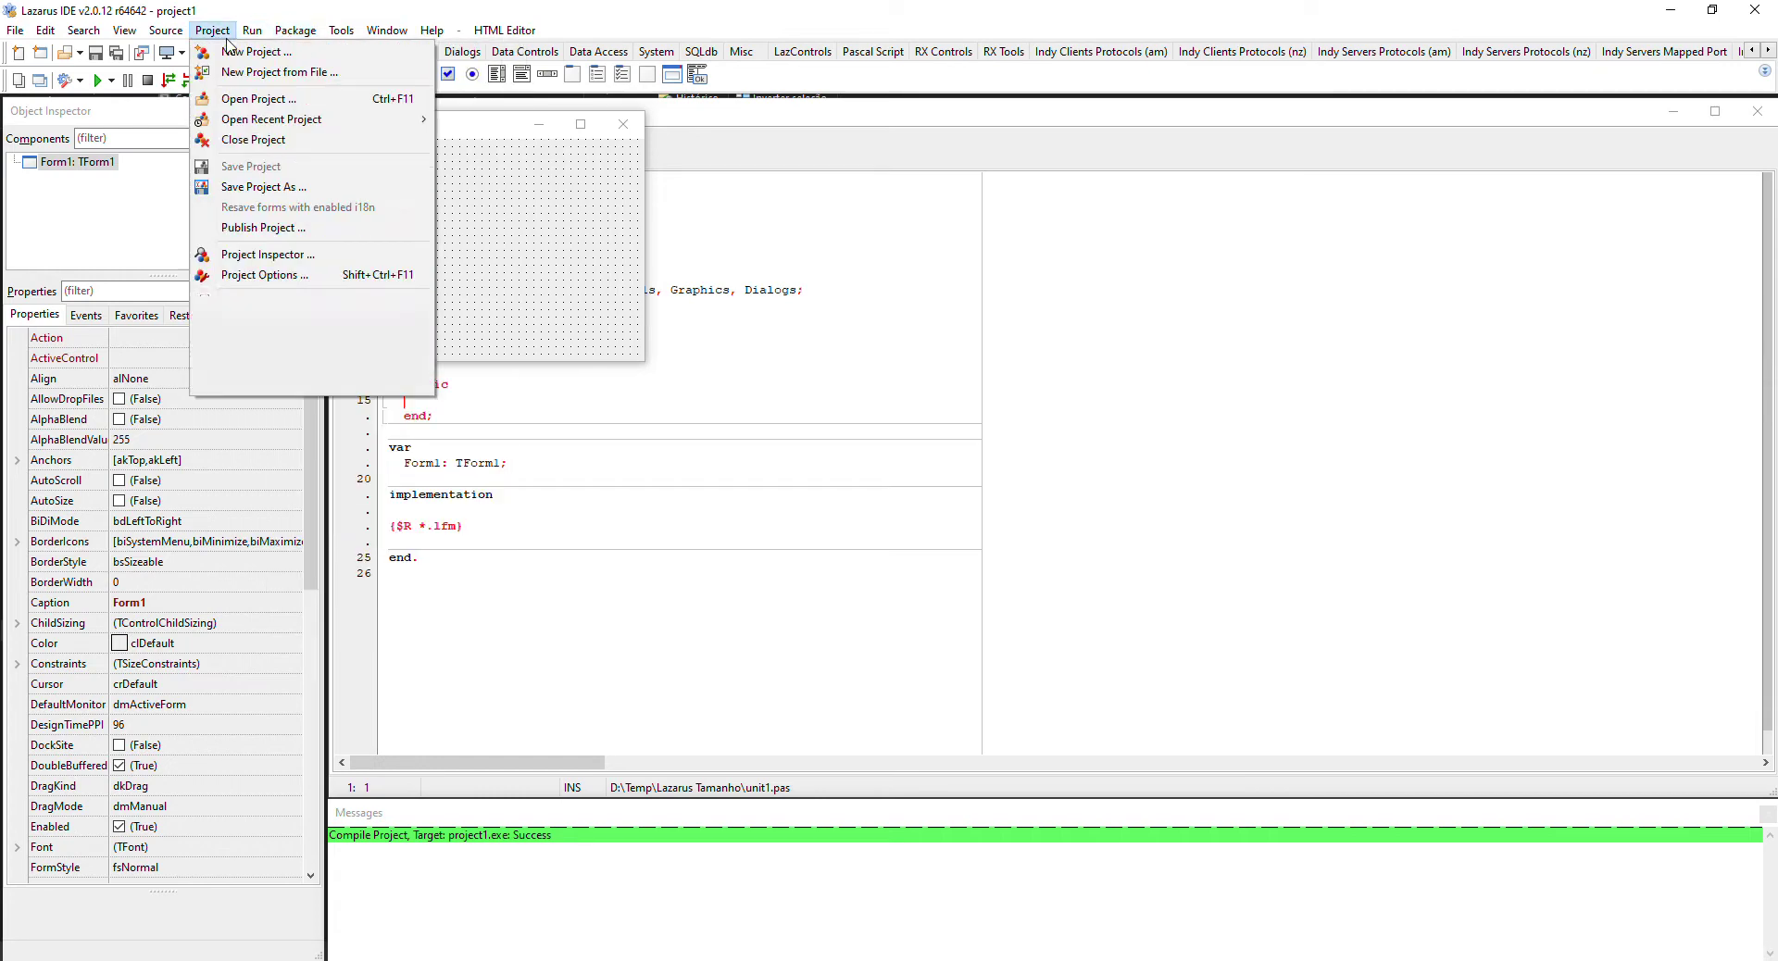
pyautogui.moveTo(212, 30)
pyautogui.click(269, 275)
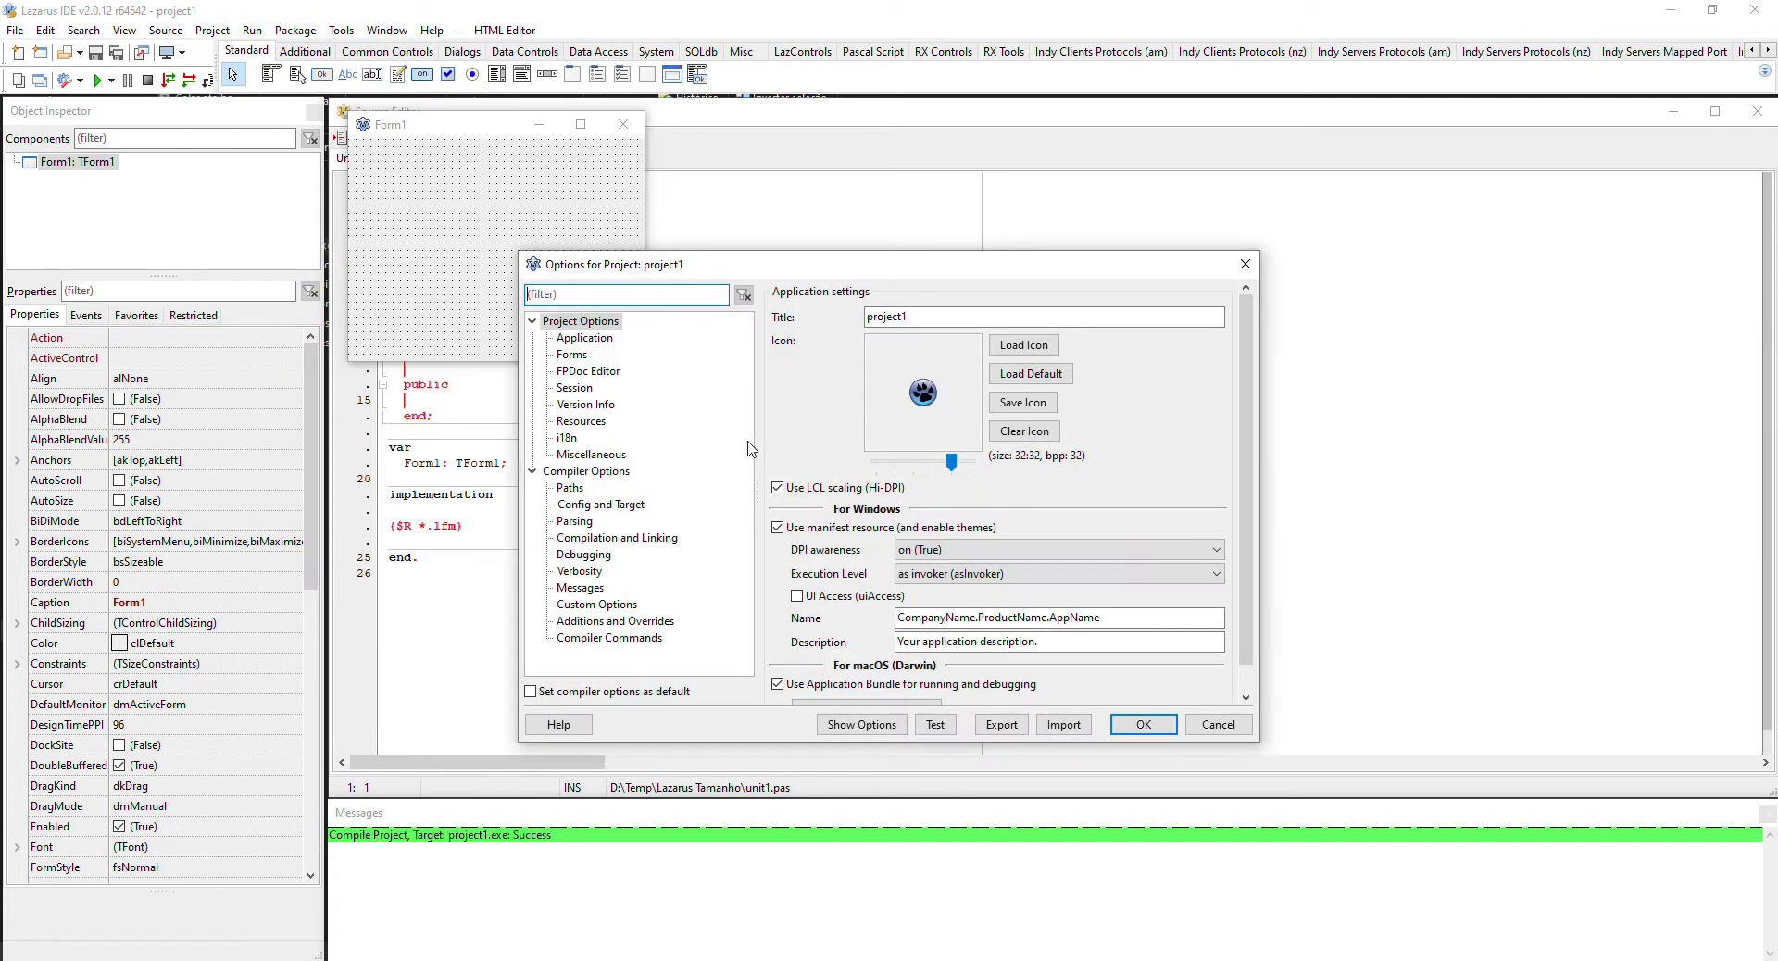
pyautogui.click(589, 483)
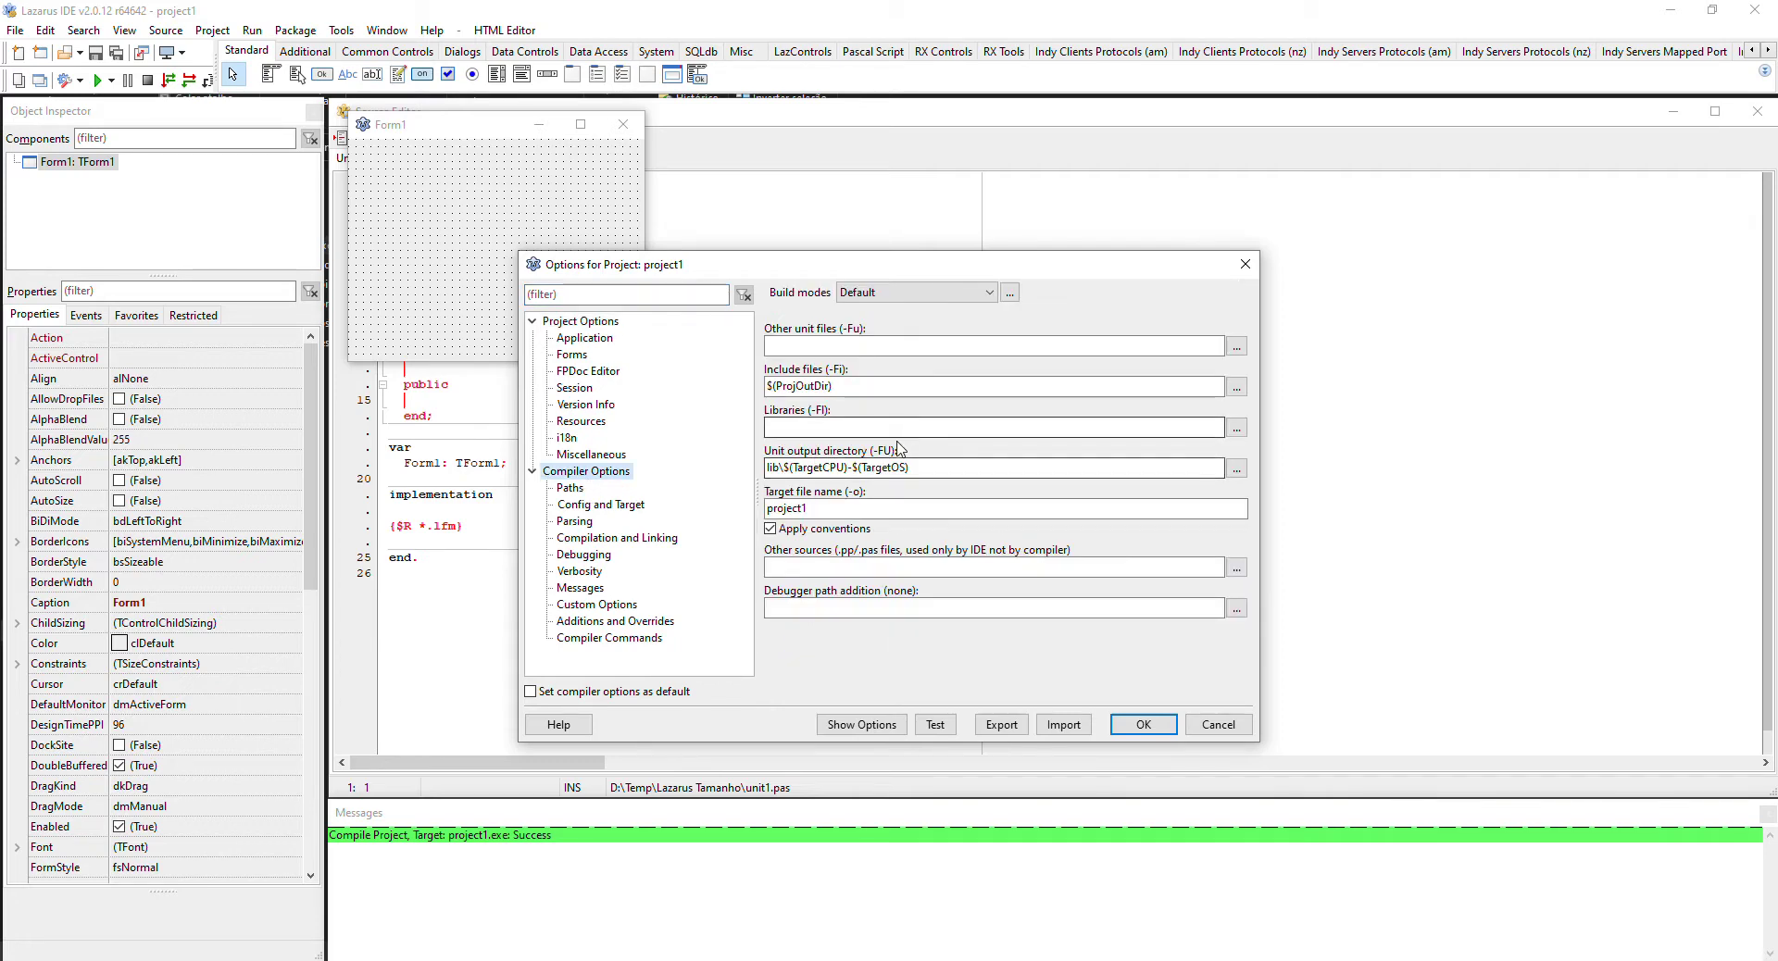
pyautogui.doubleClick(862, 504)
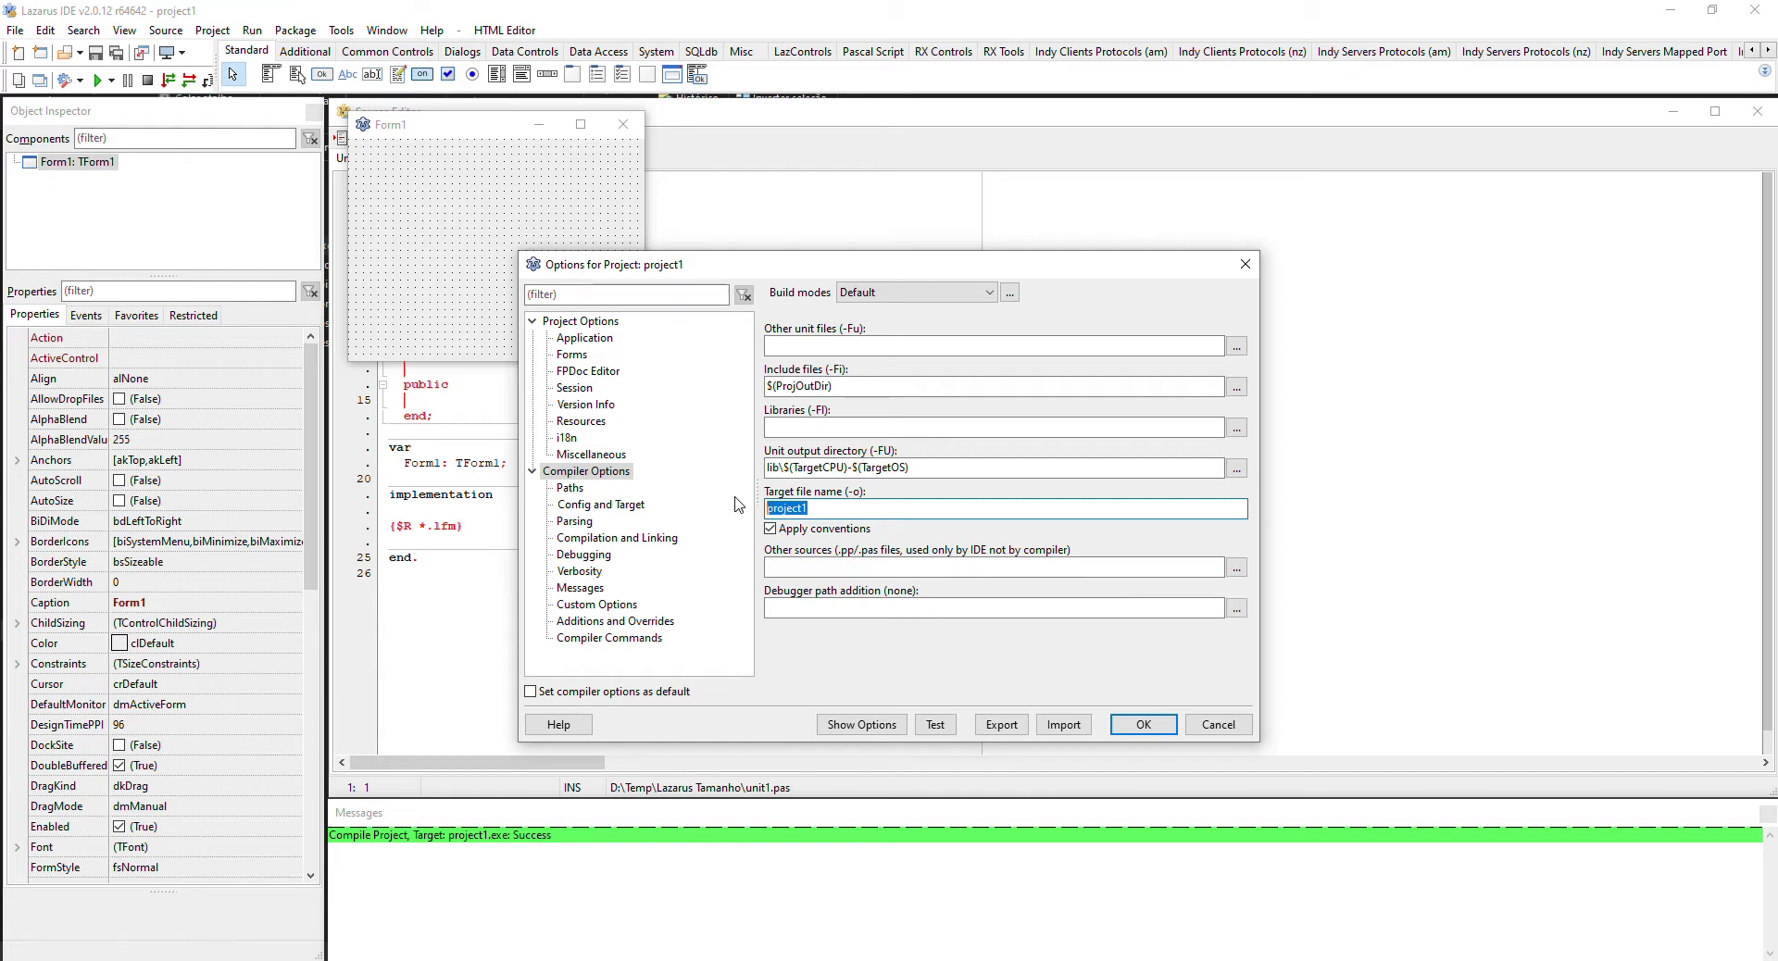
pyautogui.write('.\\exec\\Teste')
pyautogui.click(1143, 724)
pyautogui.click(1101, 655)
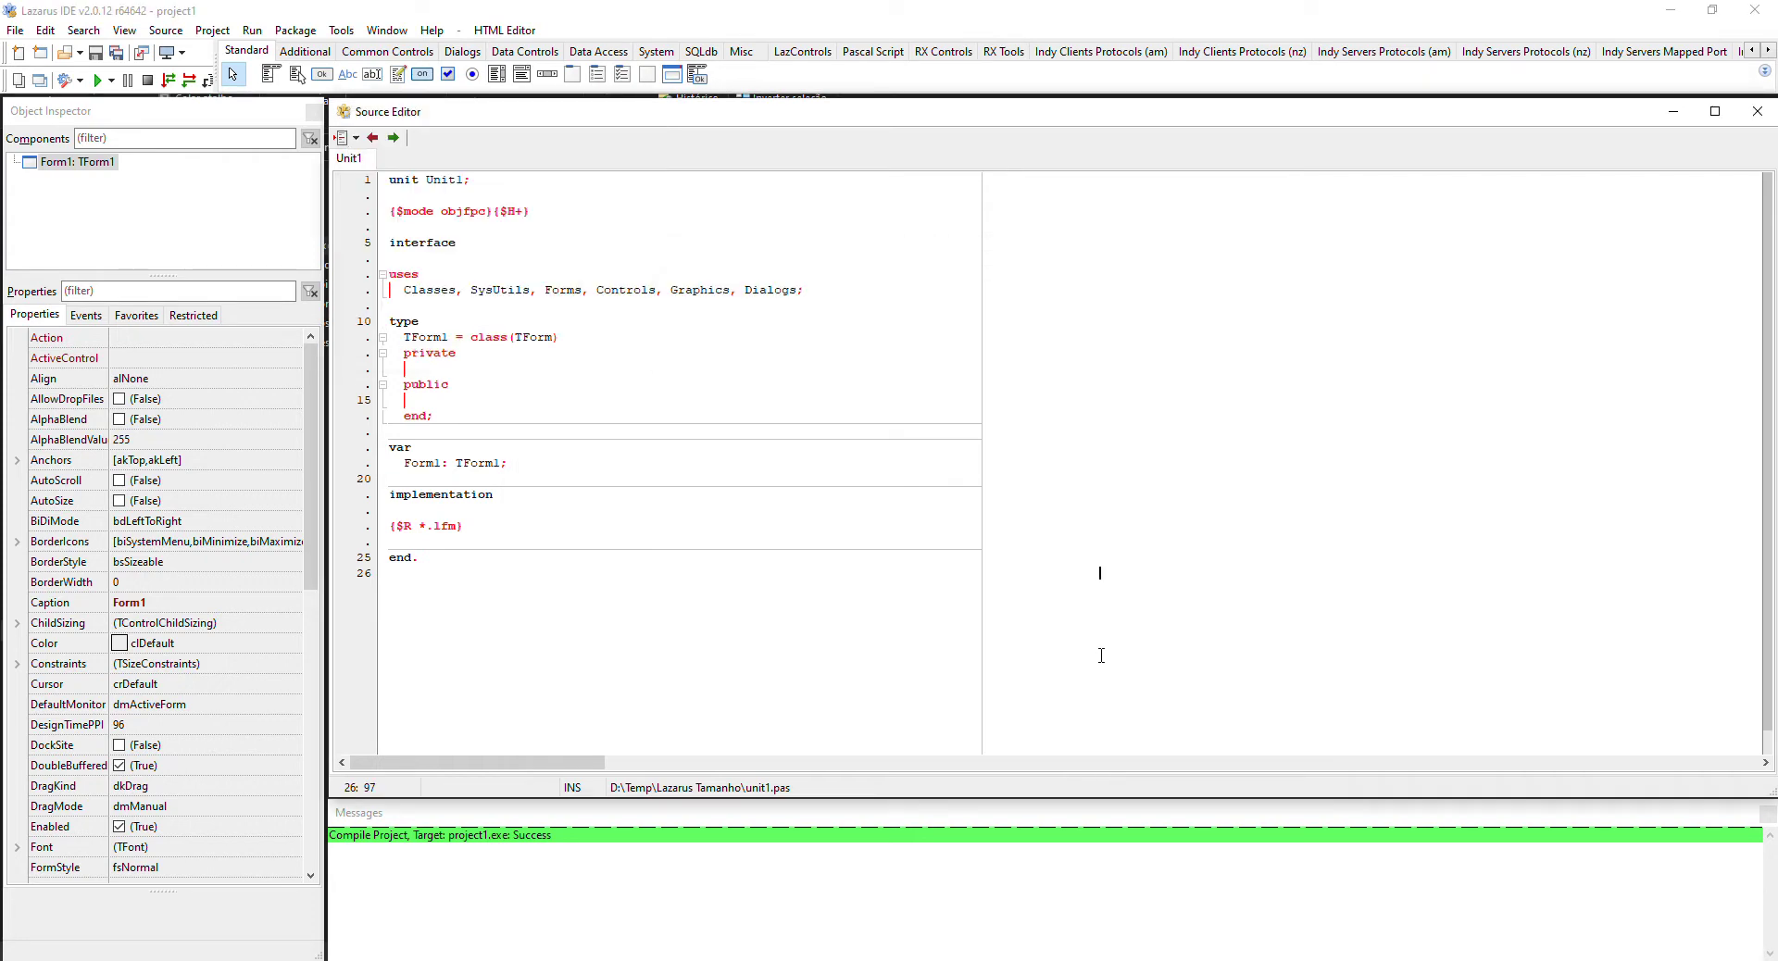
# Step: Compile the project and open the exec output folder in File Explorer
pyautogui.hotkey('ctrl', 'F9')
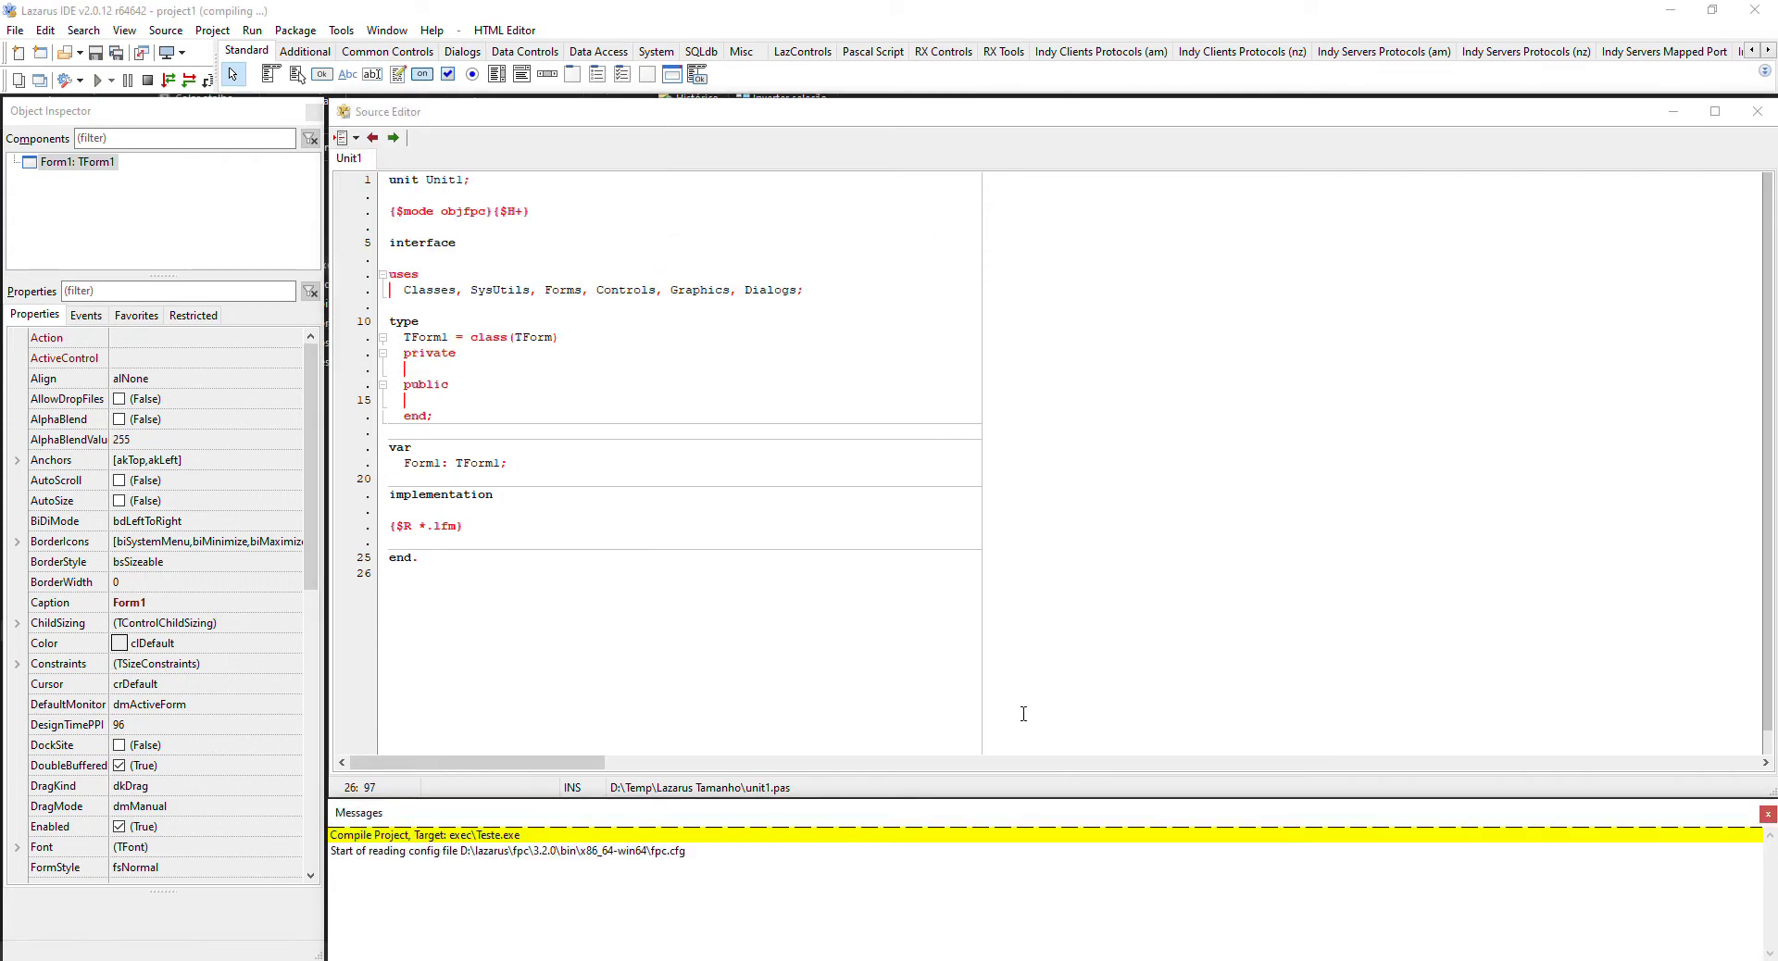
pyautogui.hotkey('alt', 'Tab')
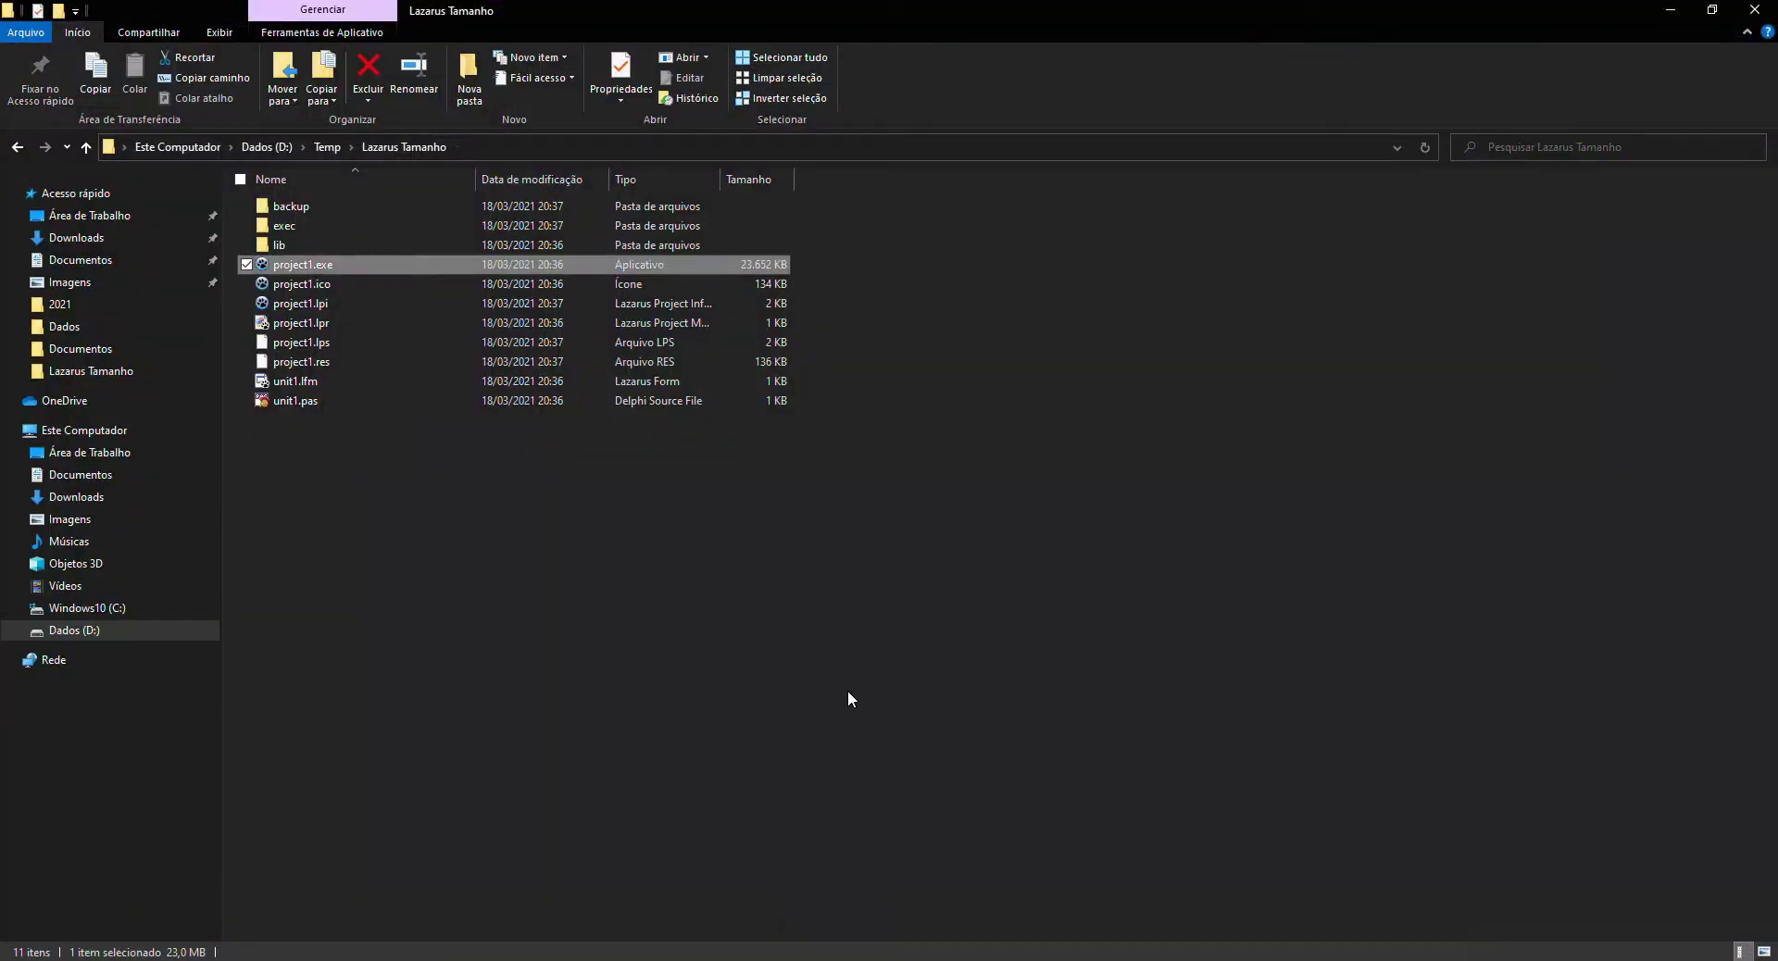
pyautogui.doubleClick(321, 231)
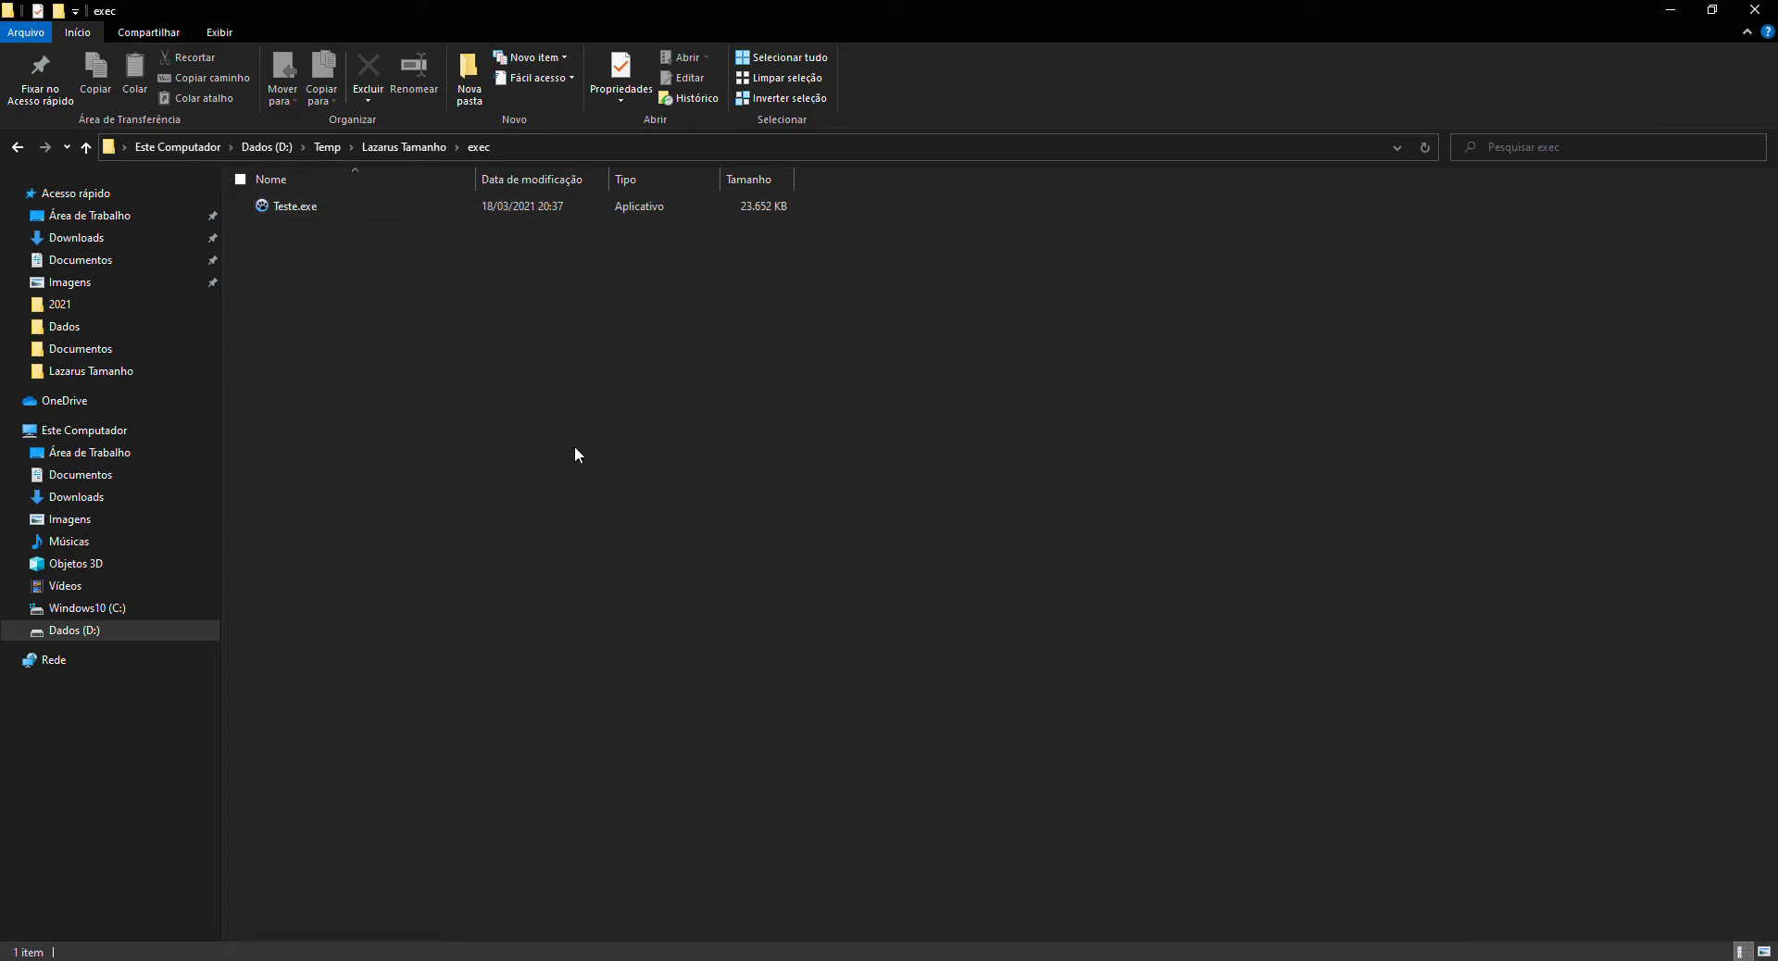
# Step: Back in Lazarus, enable the Heaptrc unit (-gh) in the project's debugging options and recompile to check Teste.exe's size in File Explorer
pyautogui.hotkey('alt', 'Tab')
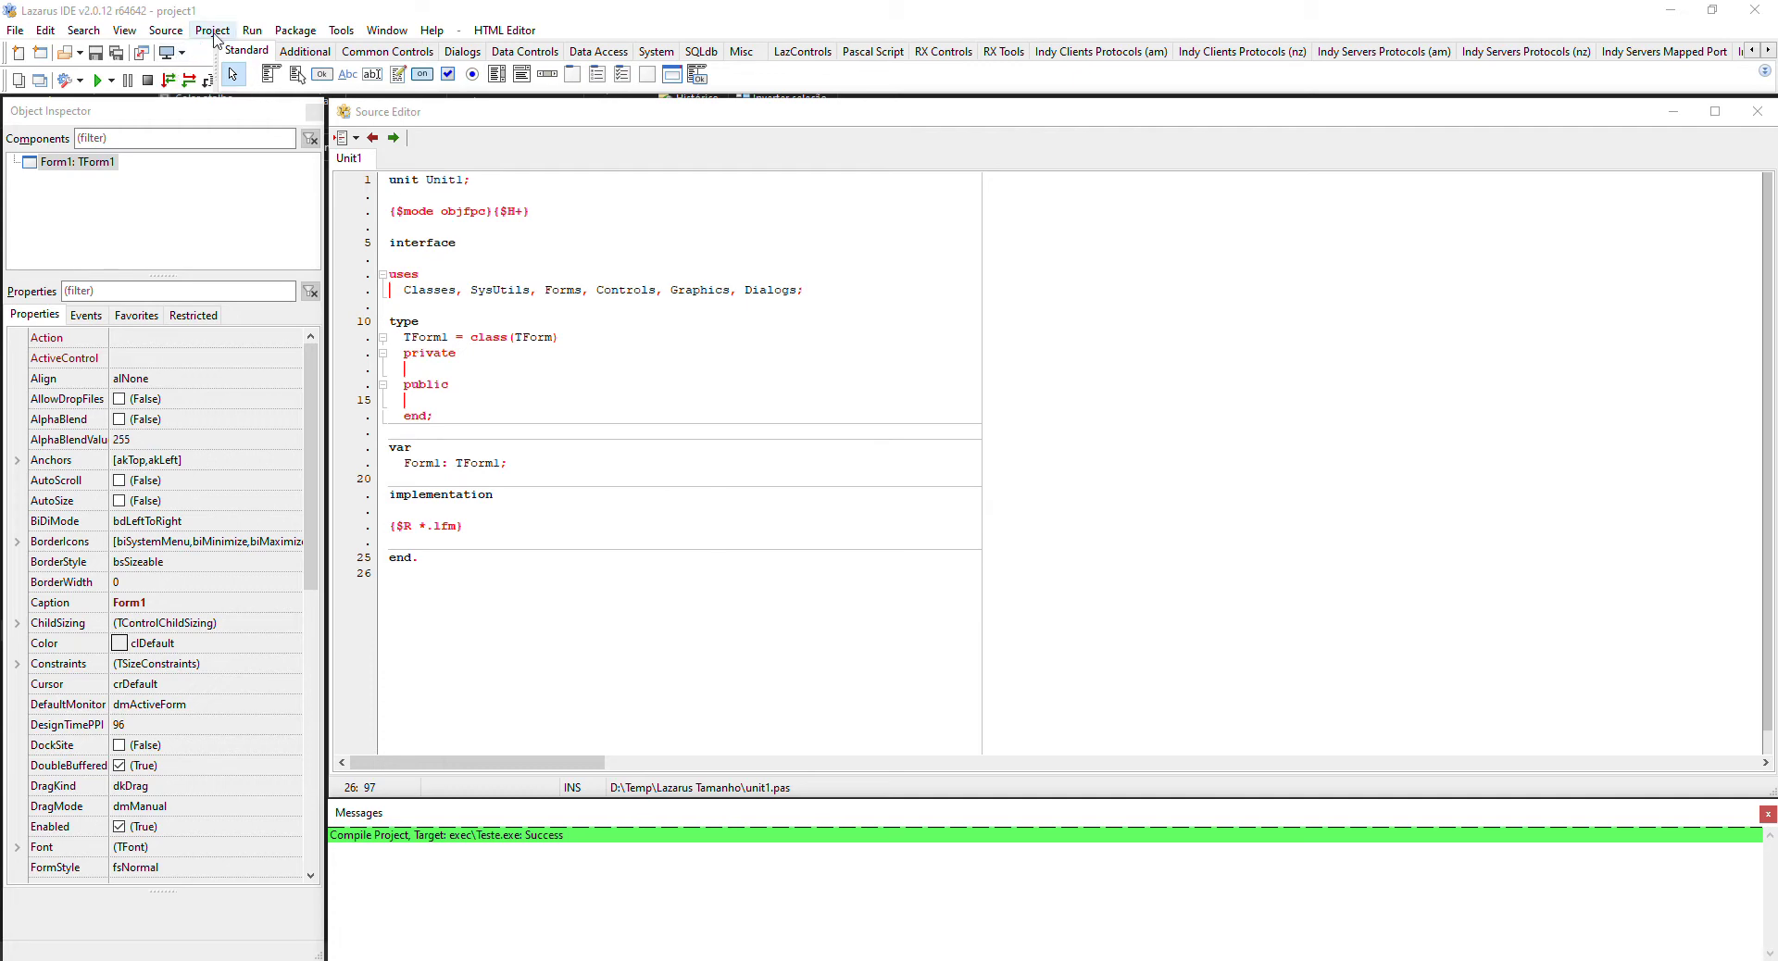
pyautogui.click(213, 30)
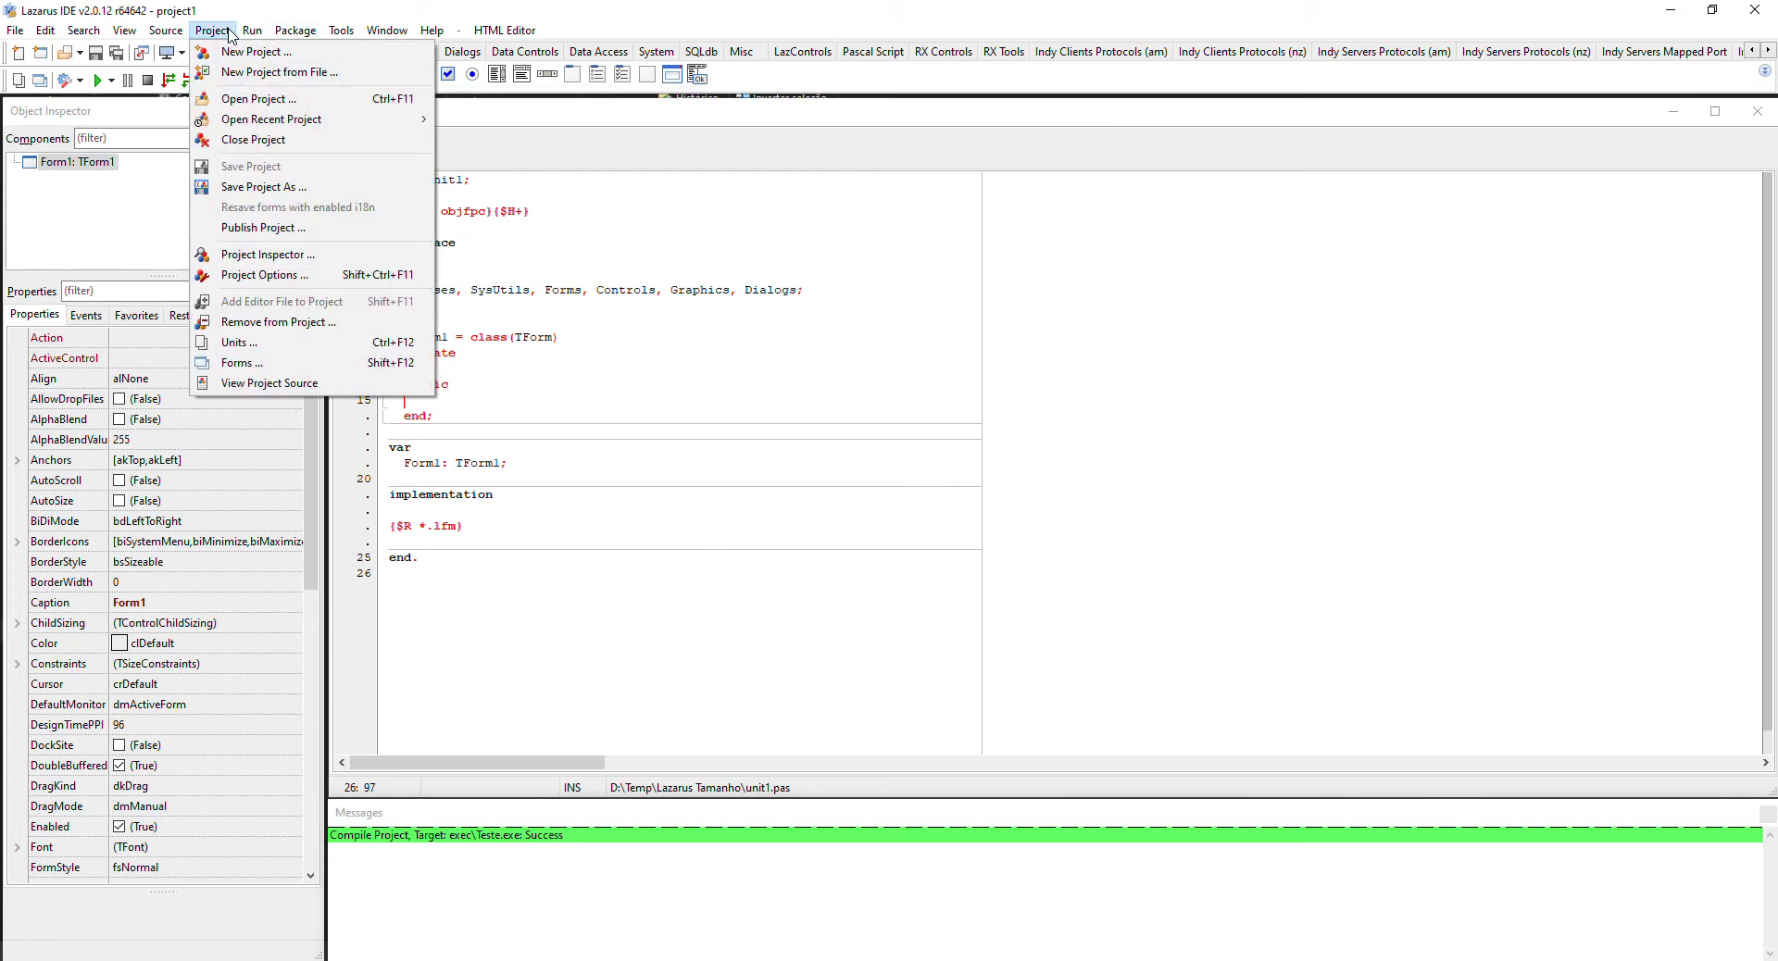
pyautogui.click(267, 274)
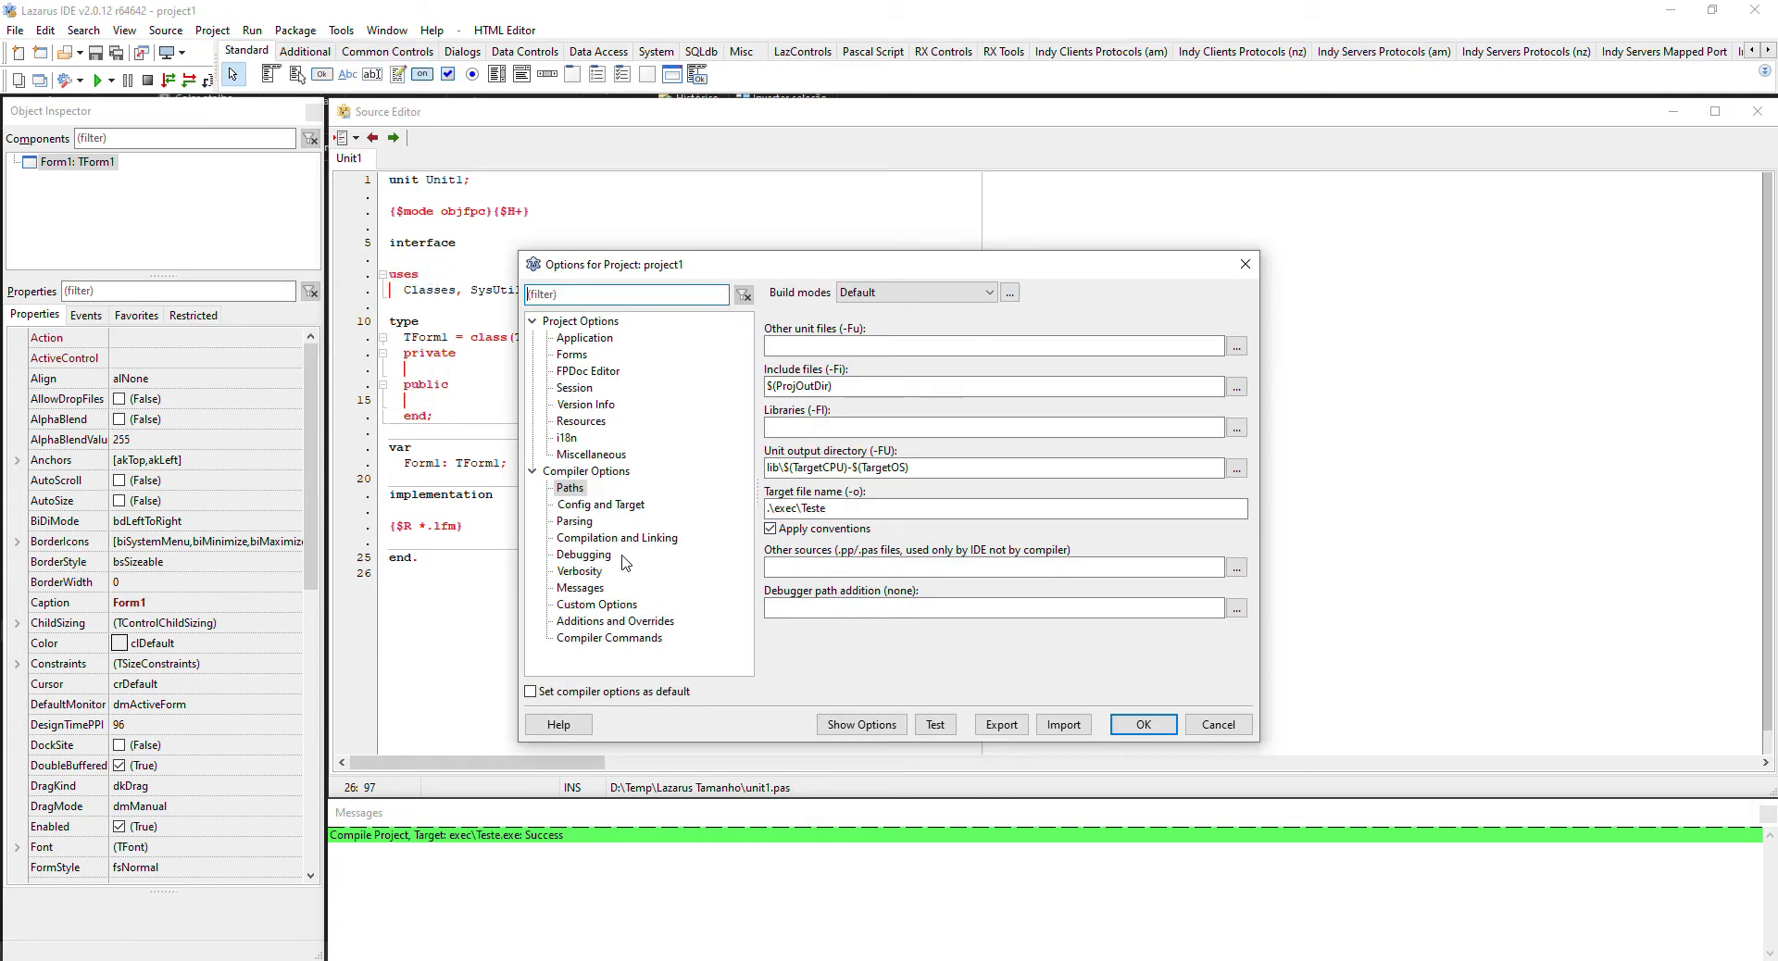
pyautogui.click(586, 555)
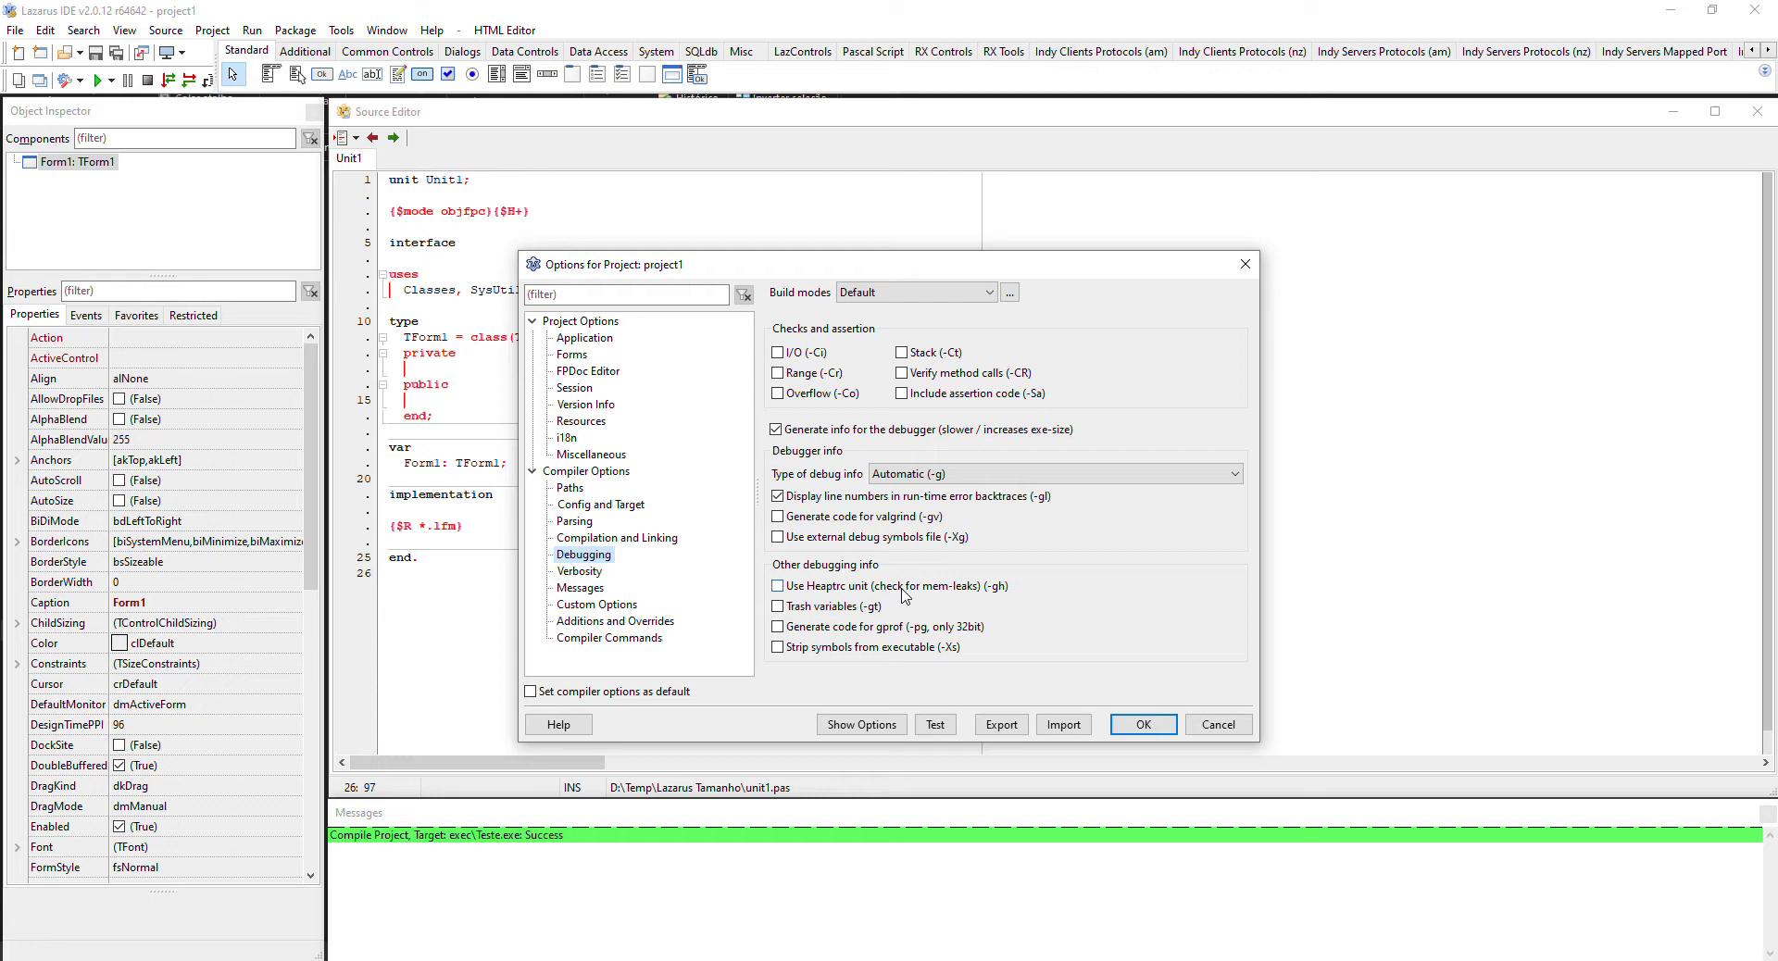
pyautogui.click(779, 586)
pyautogui.click(1141, 728)
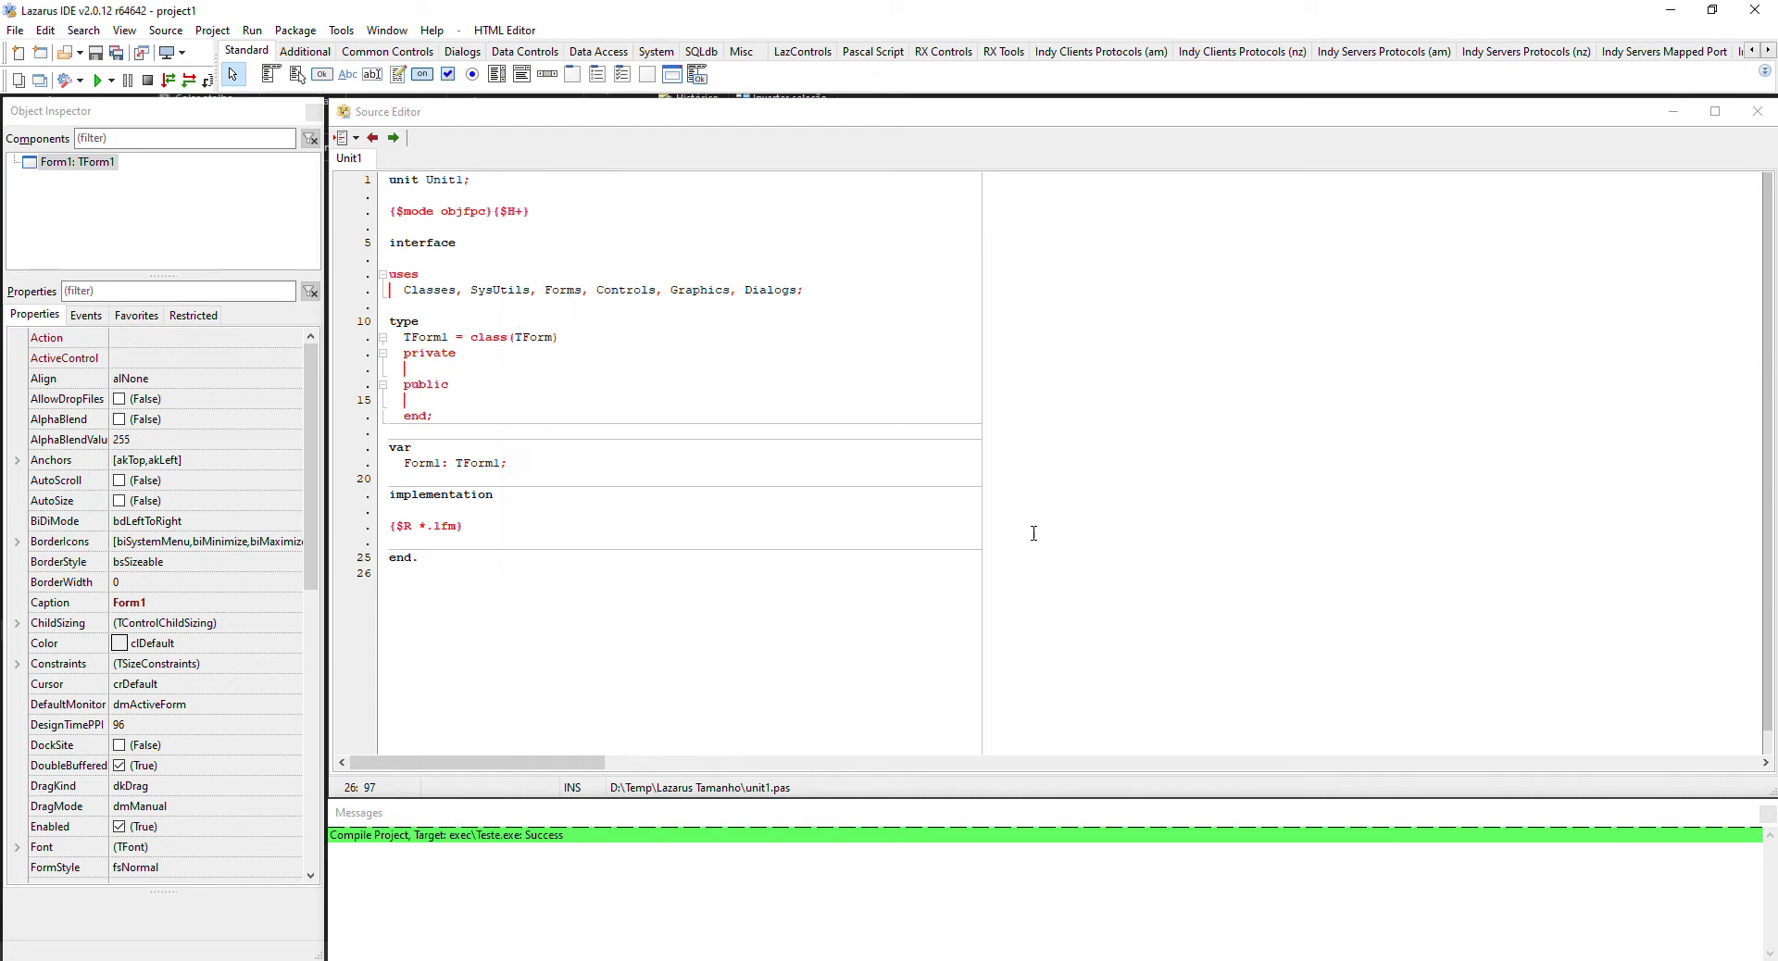
pyautogui.hotkey('ctrl', 'F9')
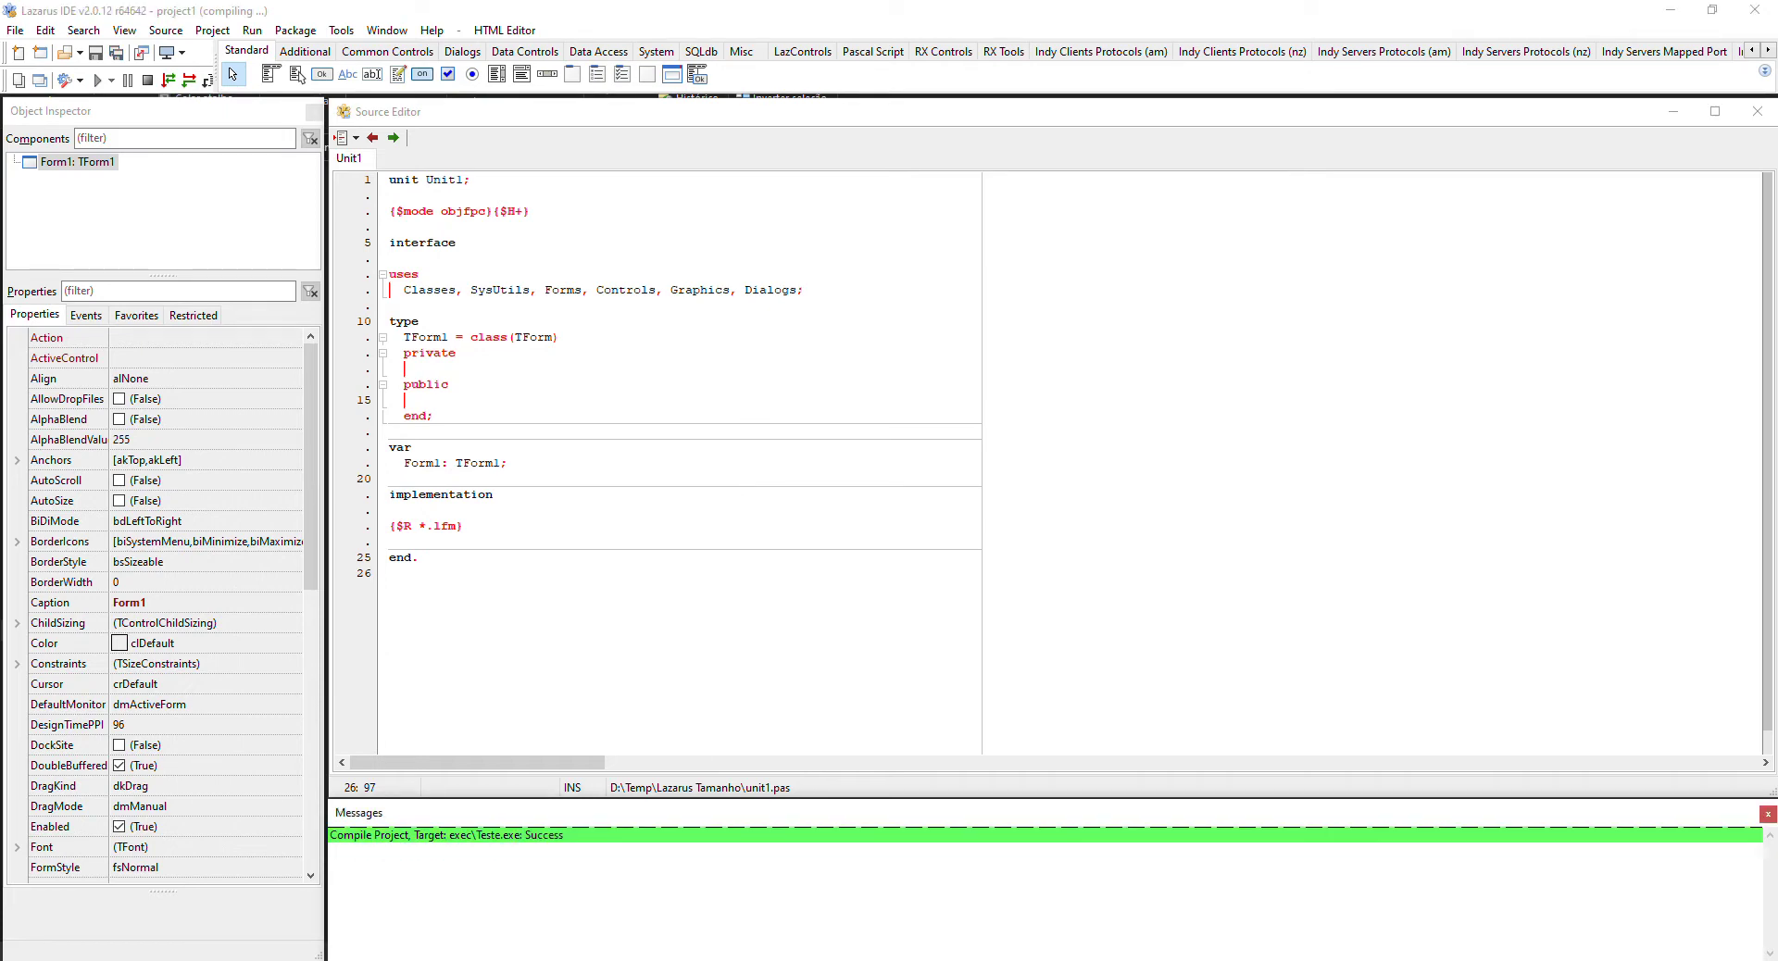
pyautogui.click(635, 958)
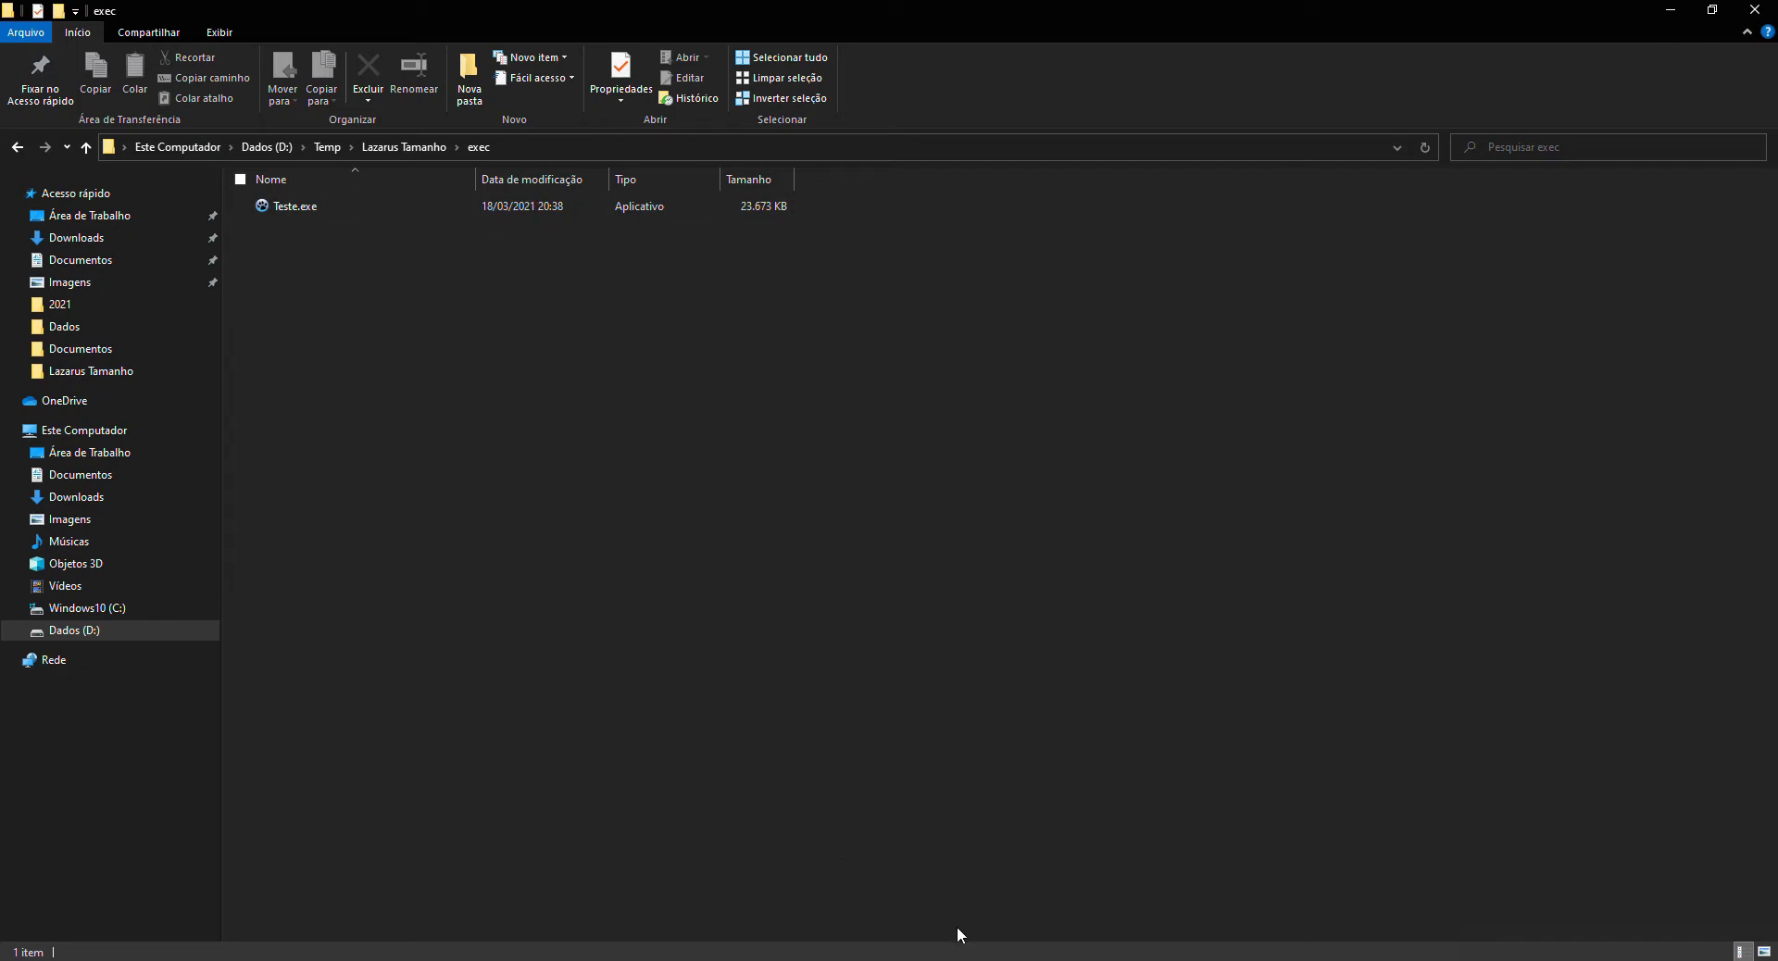
# Step: Return to Lazarus and, in the project's debugging options, enable the external debug symbols file (-Xg) and disable the Heaptrc unit (-gh)
pyautogui.hotkey('alt', 'Tab')
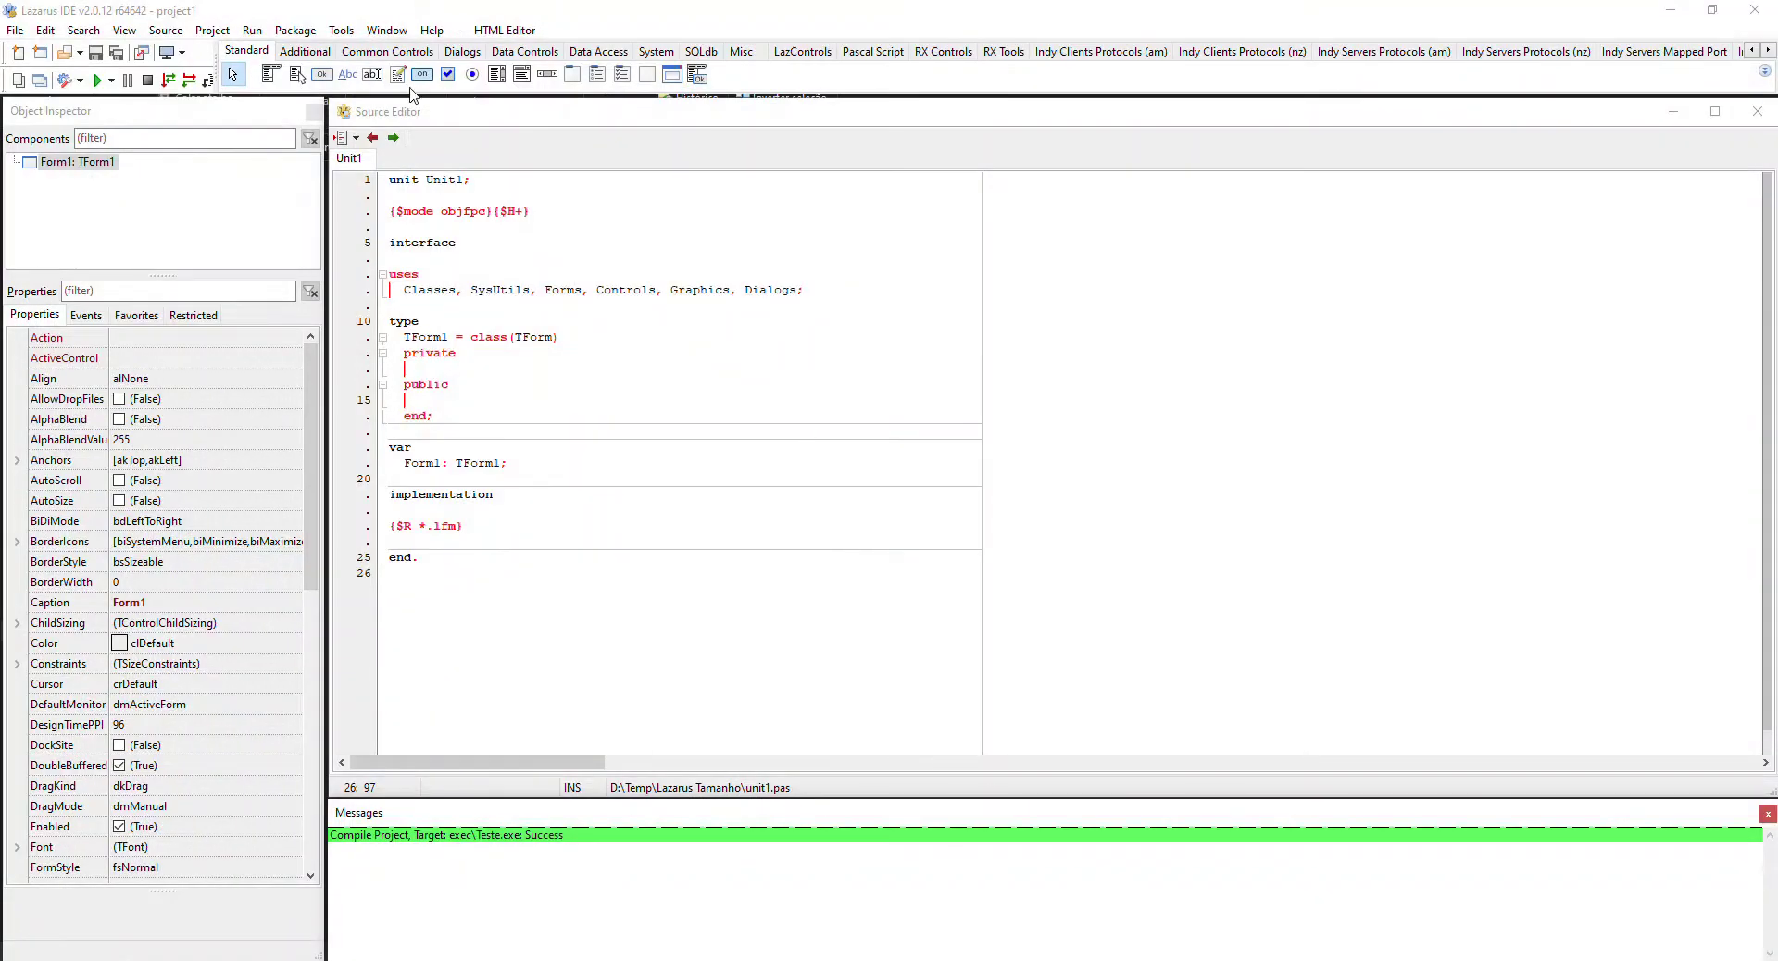
pyautogui.click(295, 29)
pyautogui.moveTo(229, 37)
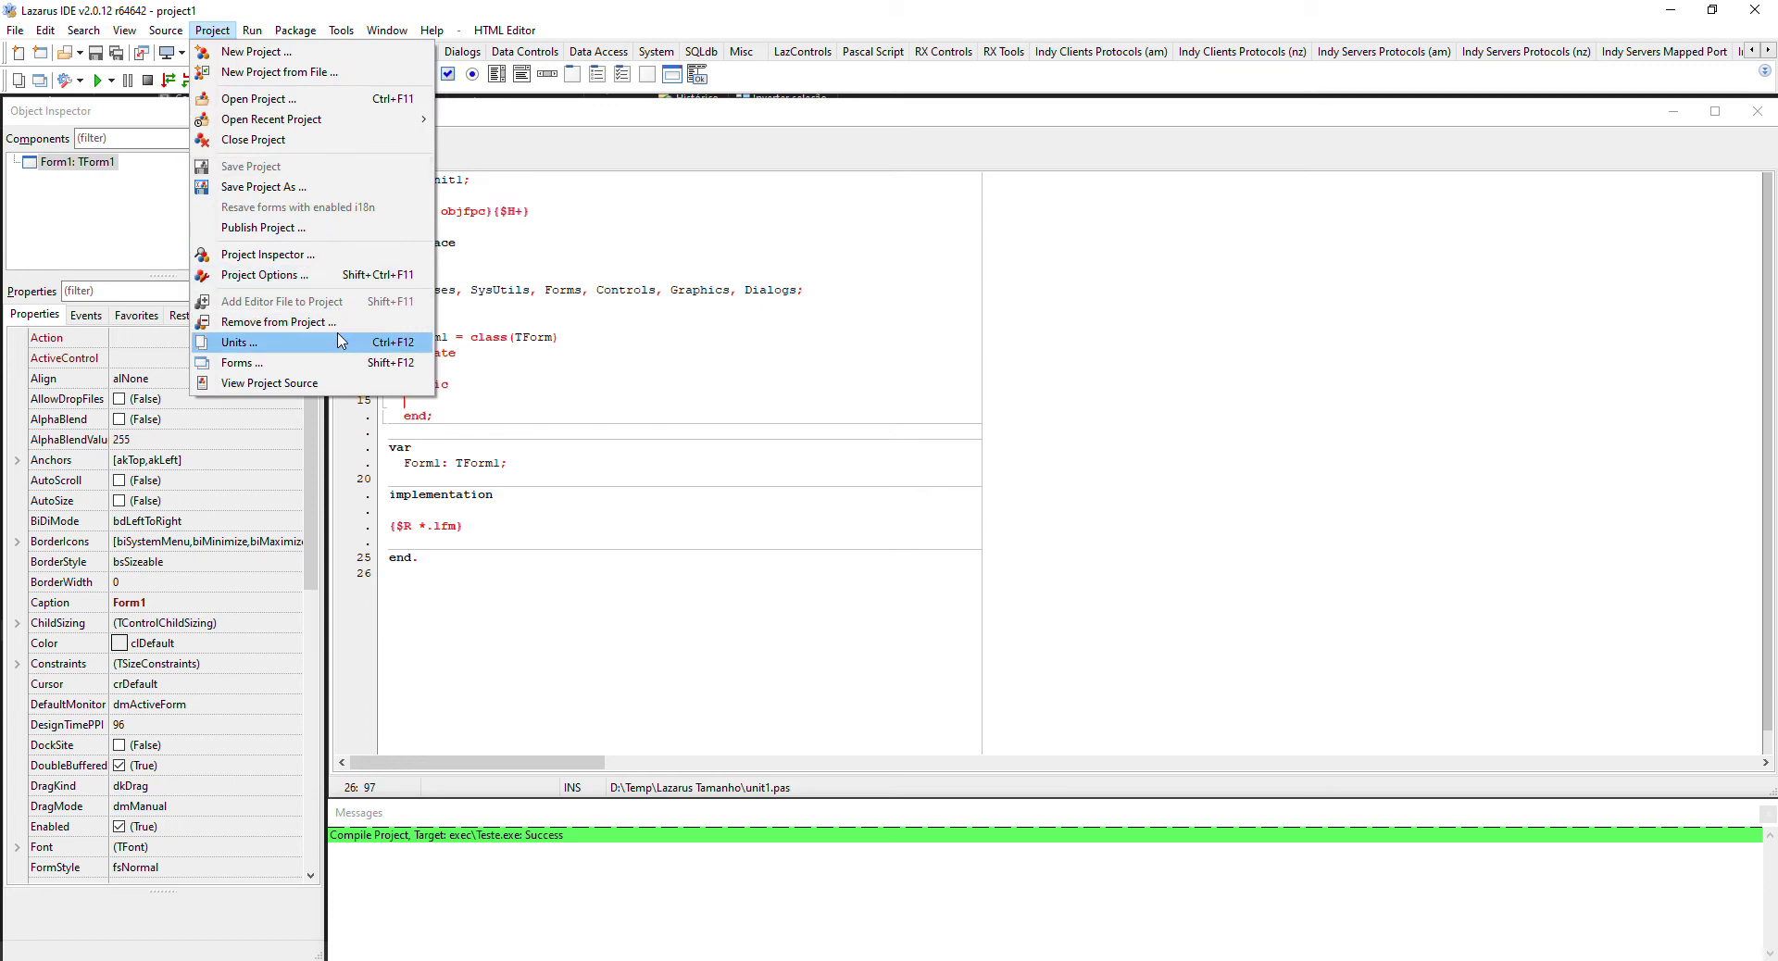
pyautogui.click(324, 275)
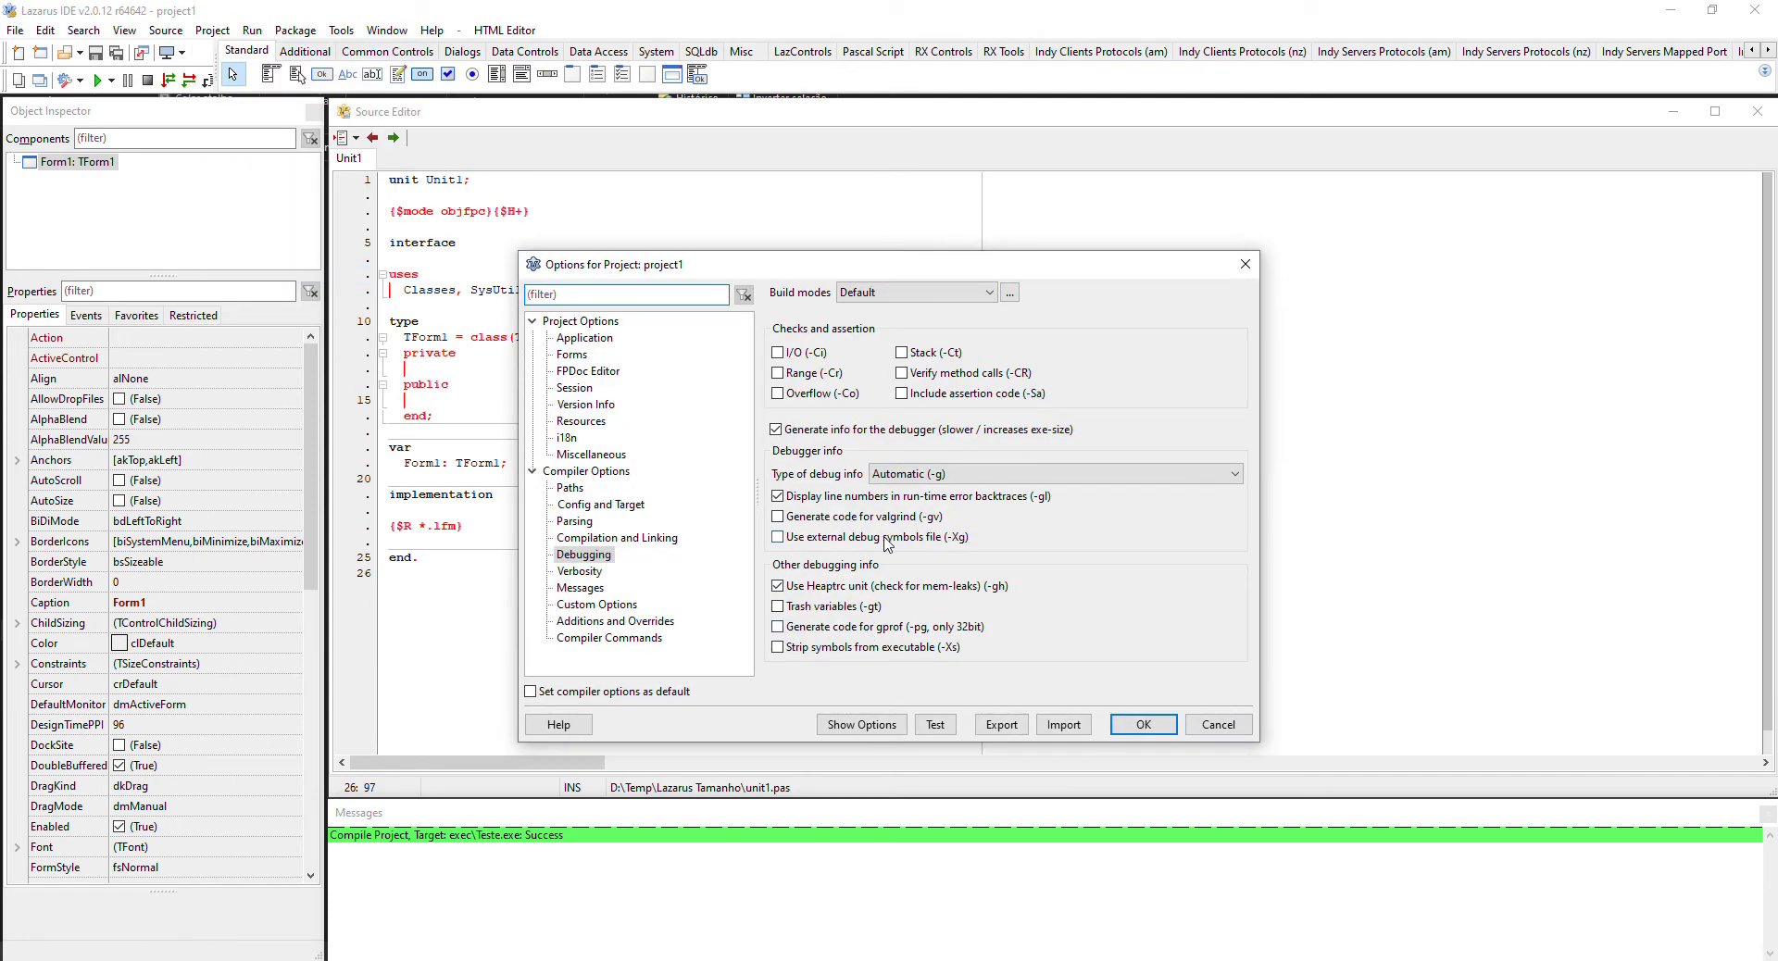
pyautogui.click(778, 537)
pyautogui.click(1142, 723)
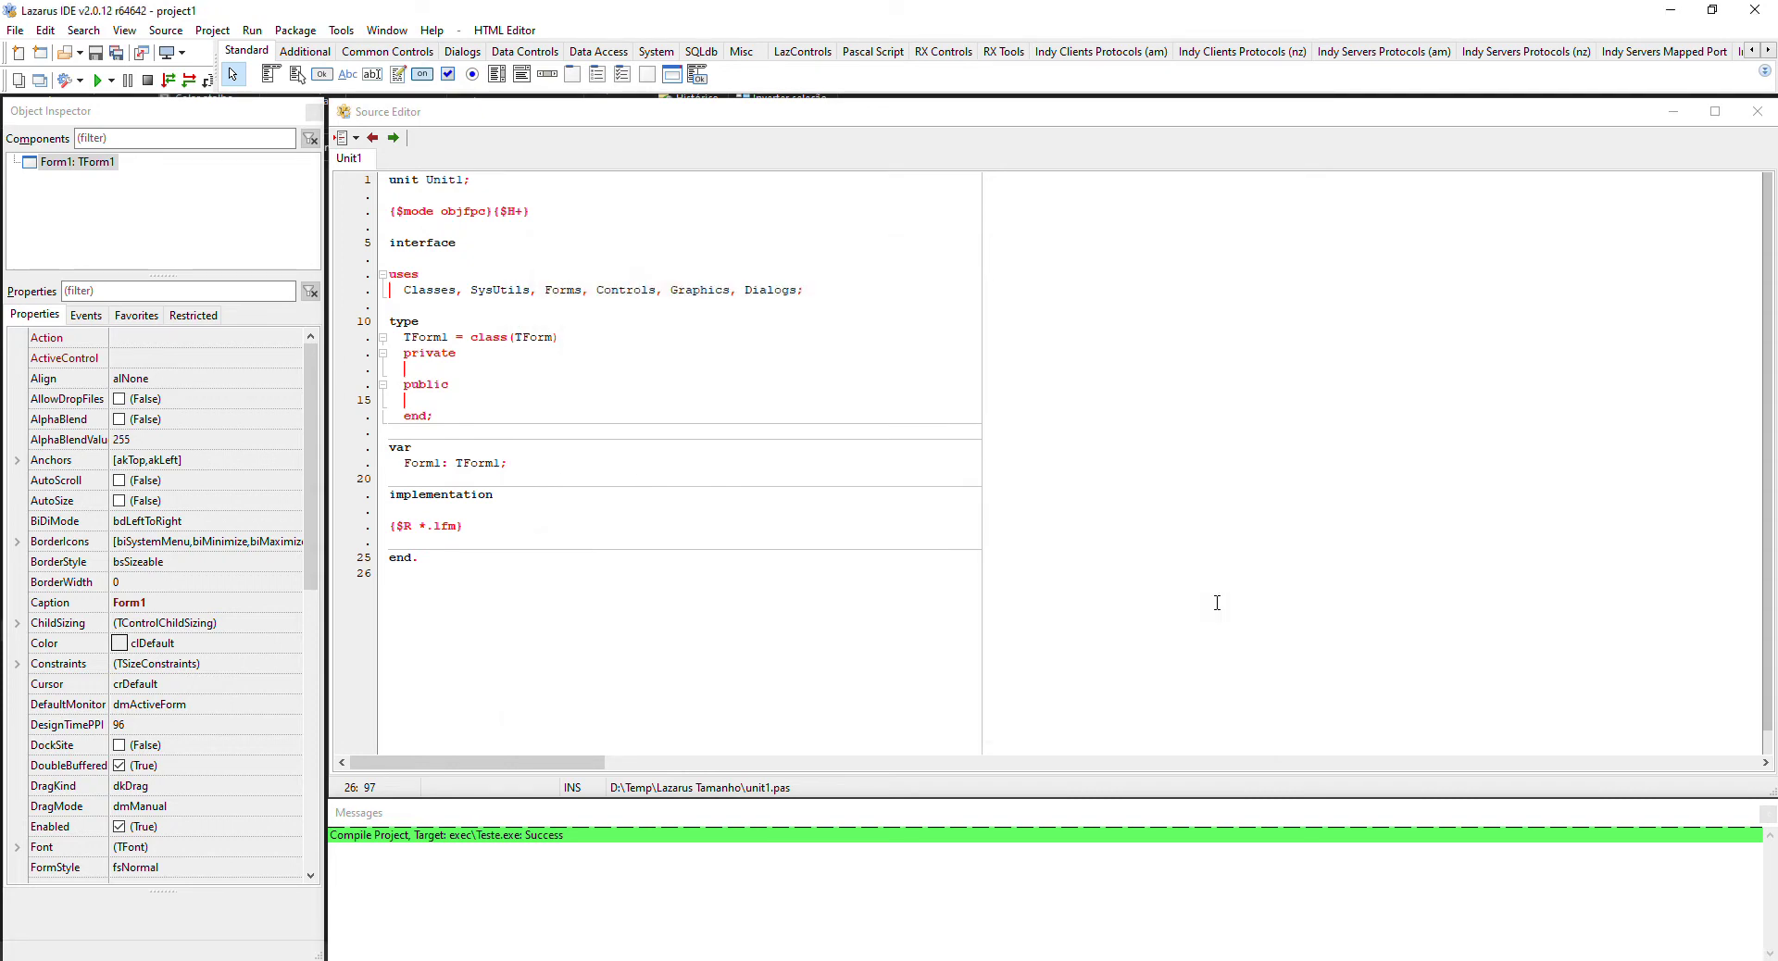
# Step: Recompile the project and inspect the sizes of Teste.exe and Teste.dbg in File Explorer's exec folder
pyautogui.hotkey('ctrl', 'F9')
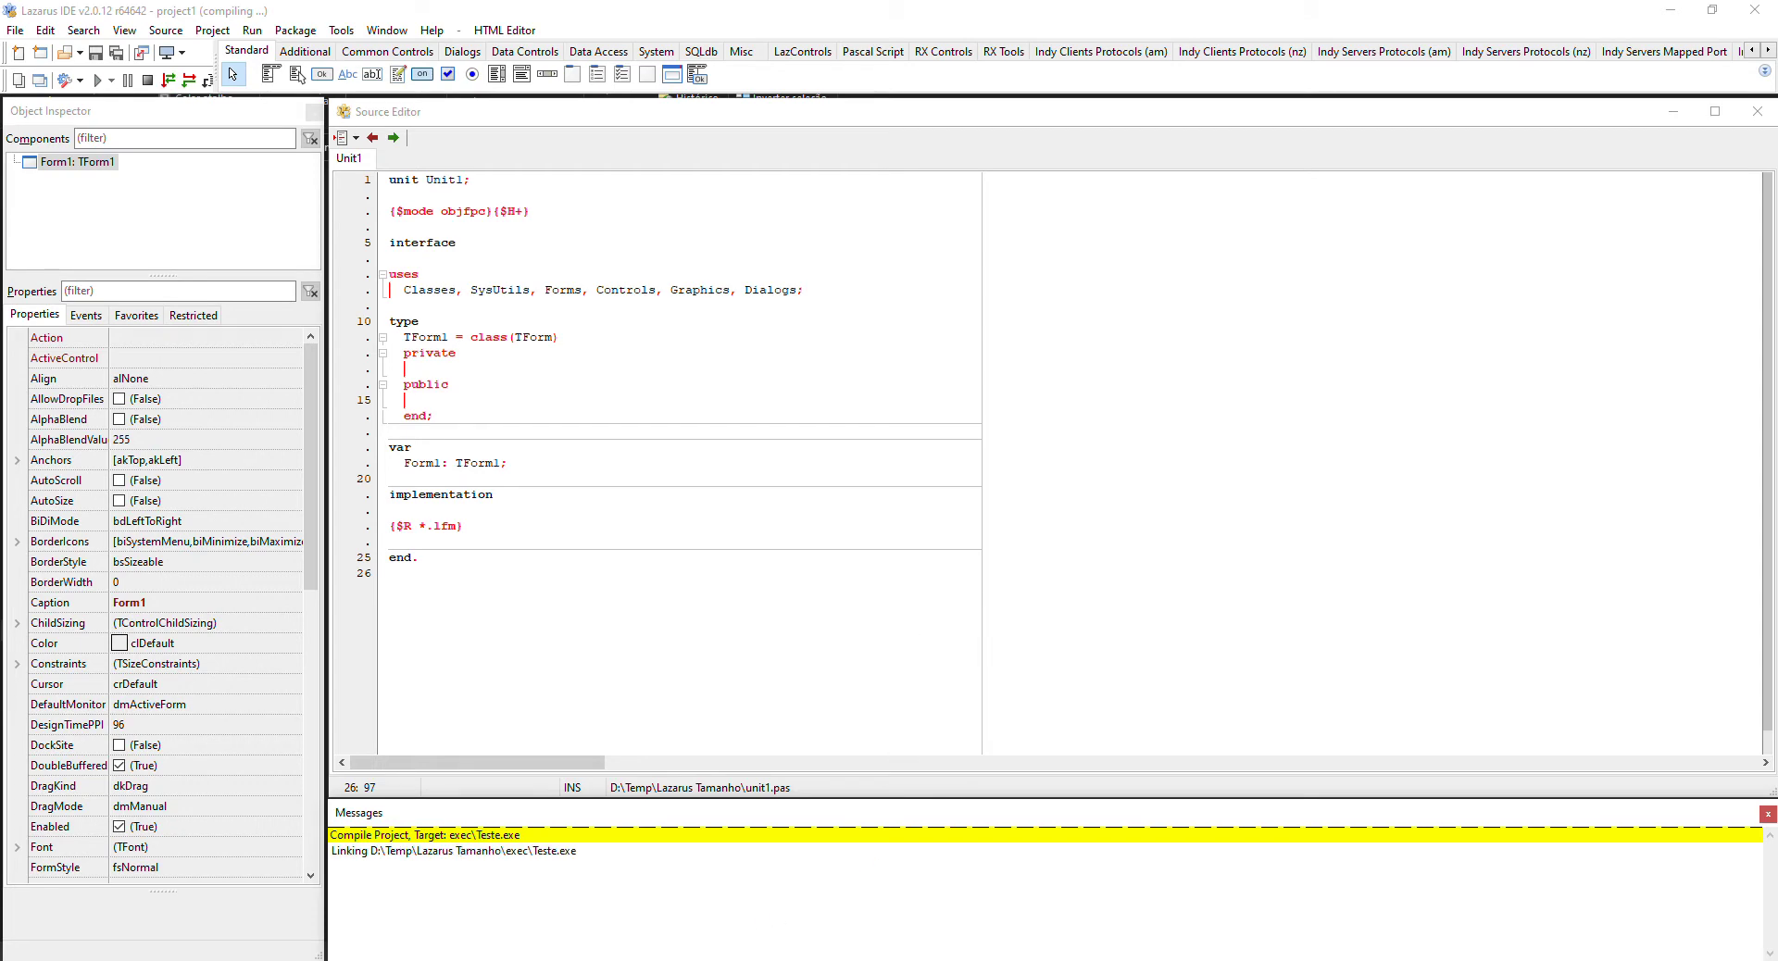
pyautogui.hotkey('alt', 'Tab')
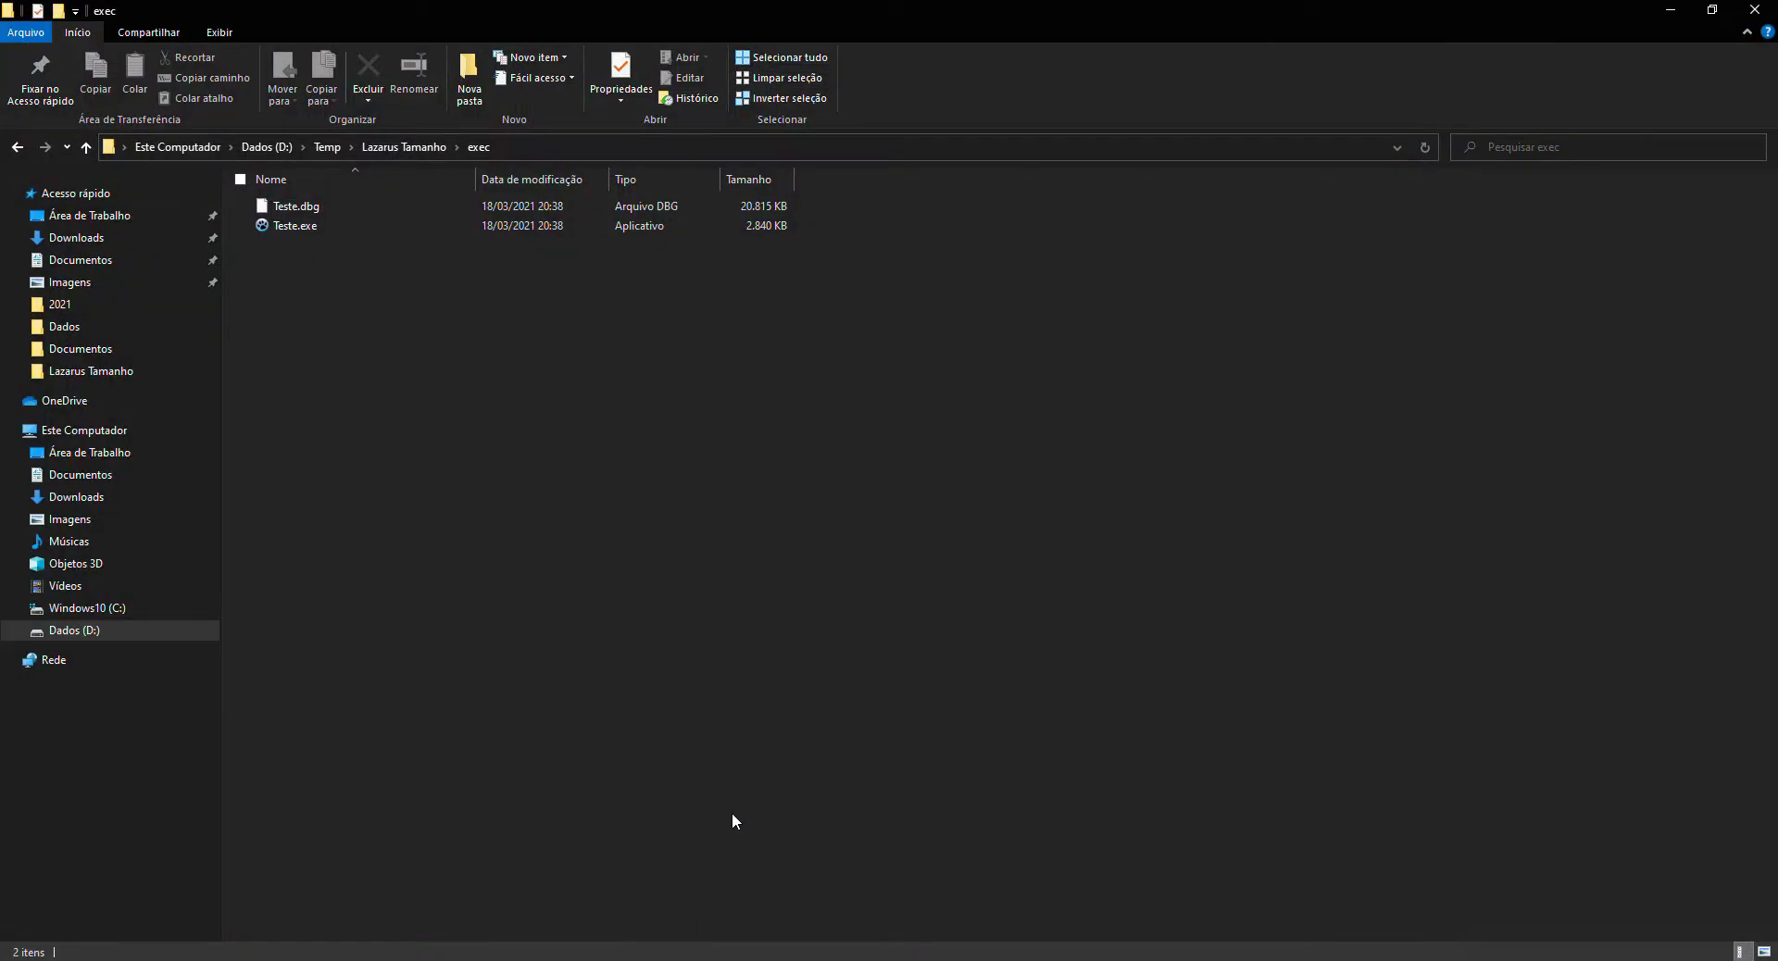
pyautogui.click(754, 235)
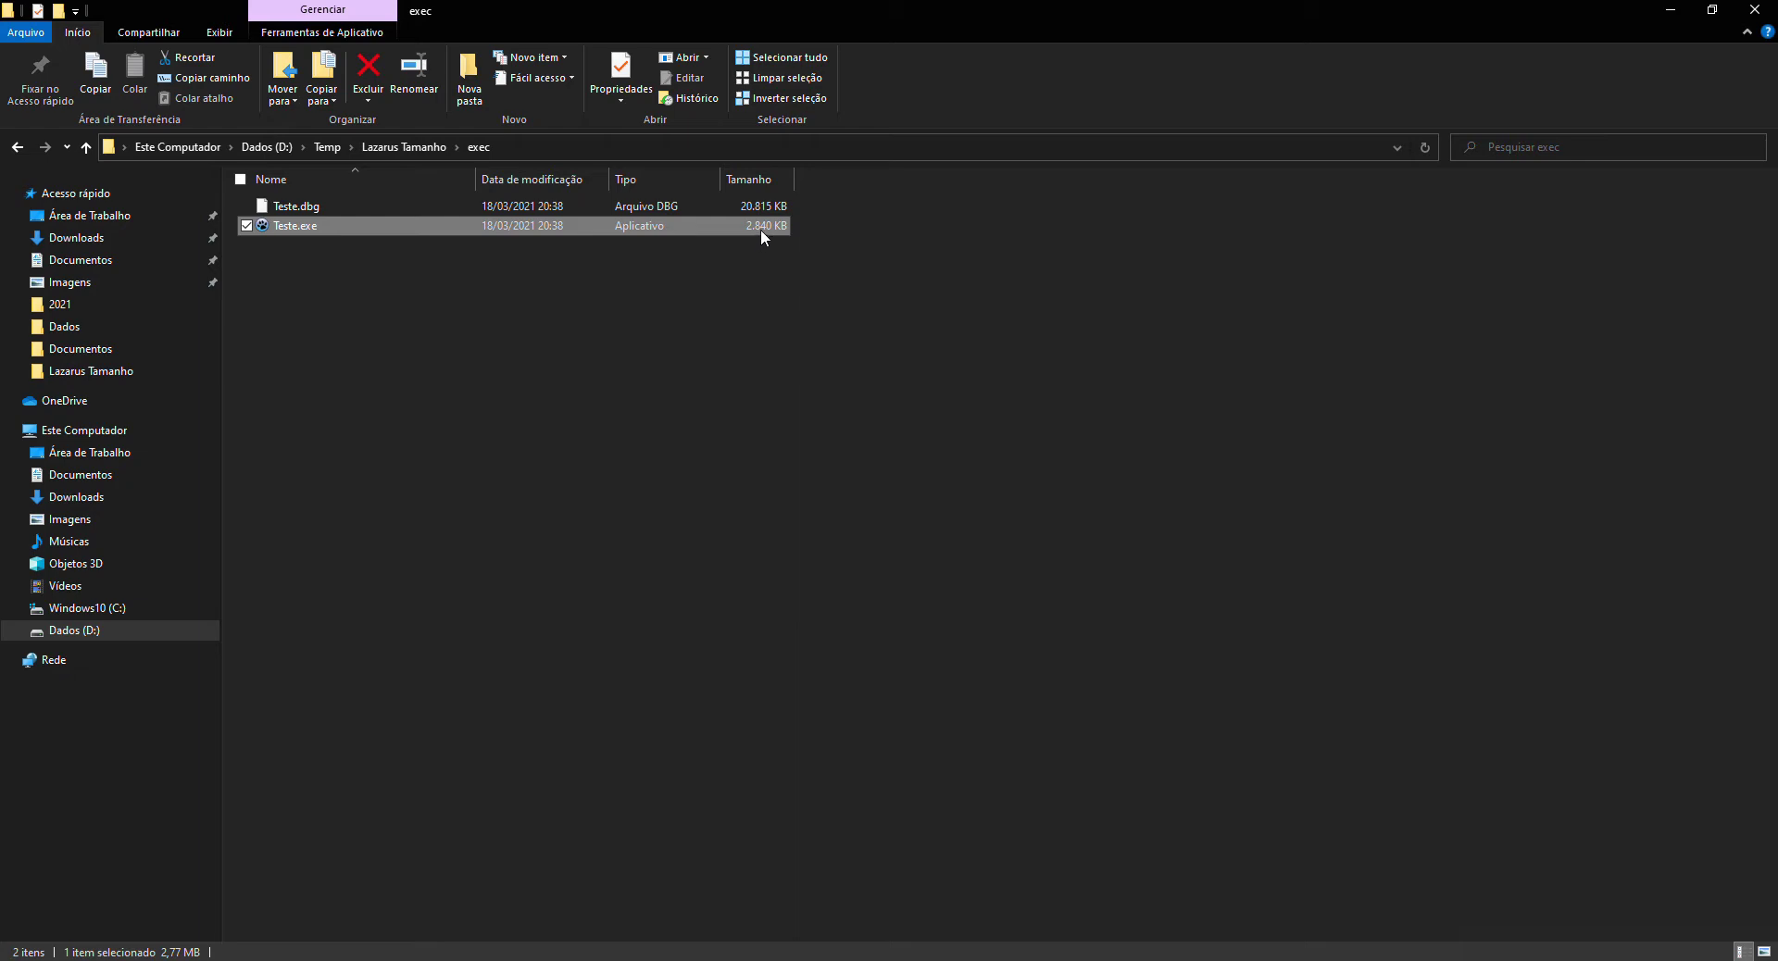
pyautogui.click(315, 208)
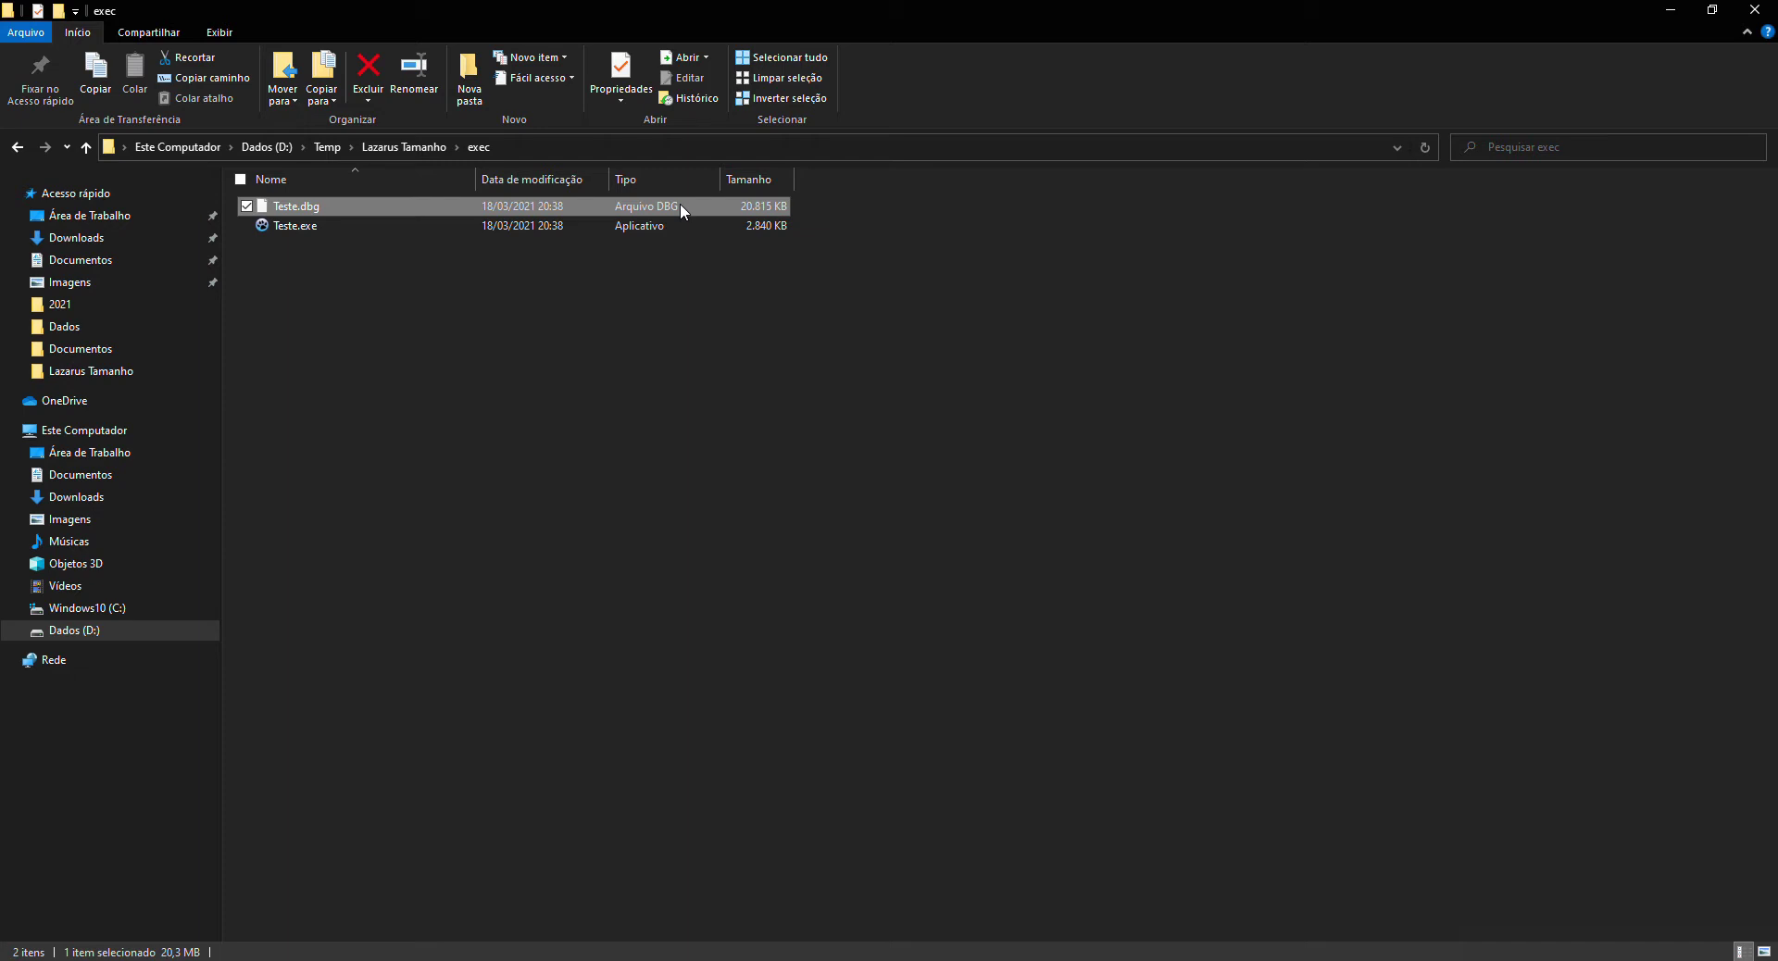
# Step: Switch to Lazarus and review the external debug symbols setting in the project's debugging options
pyautogui.hotkey('alt', 'Tab')
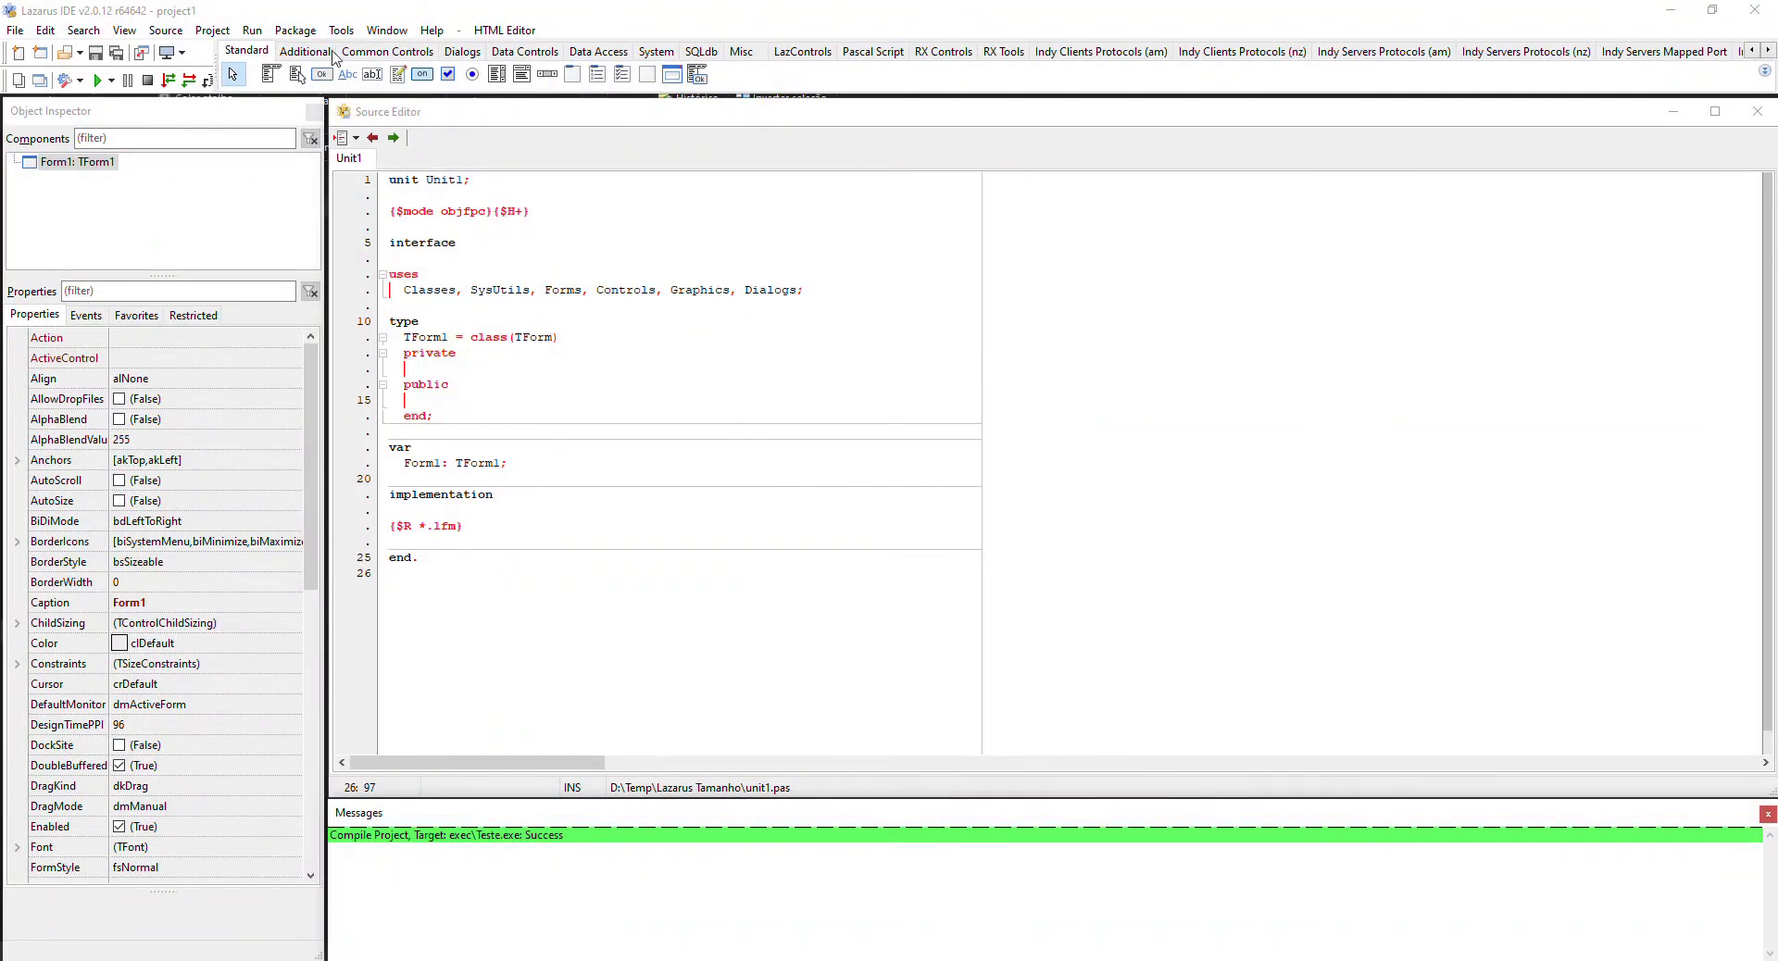
pyautogui.click(213, 30)
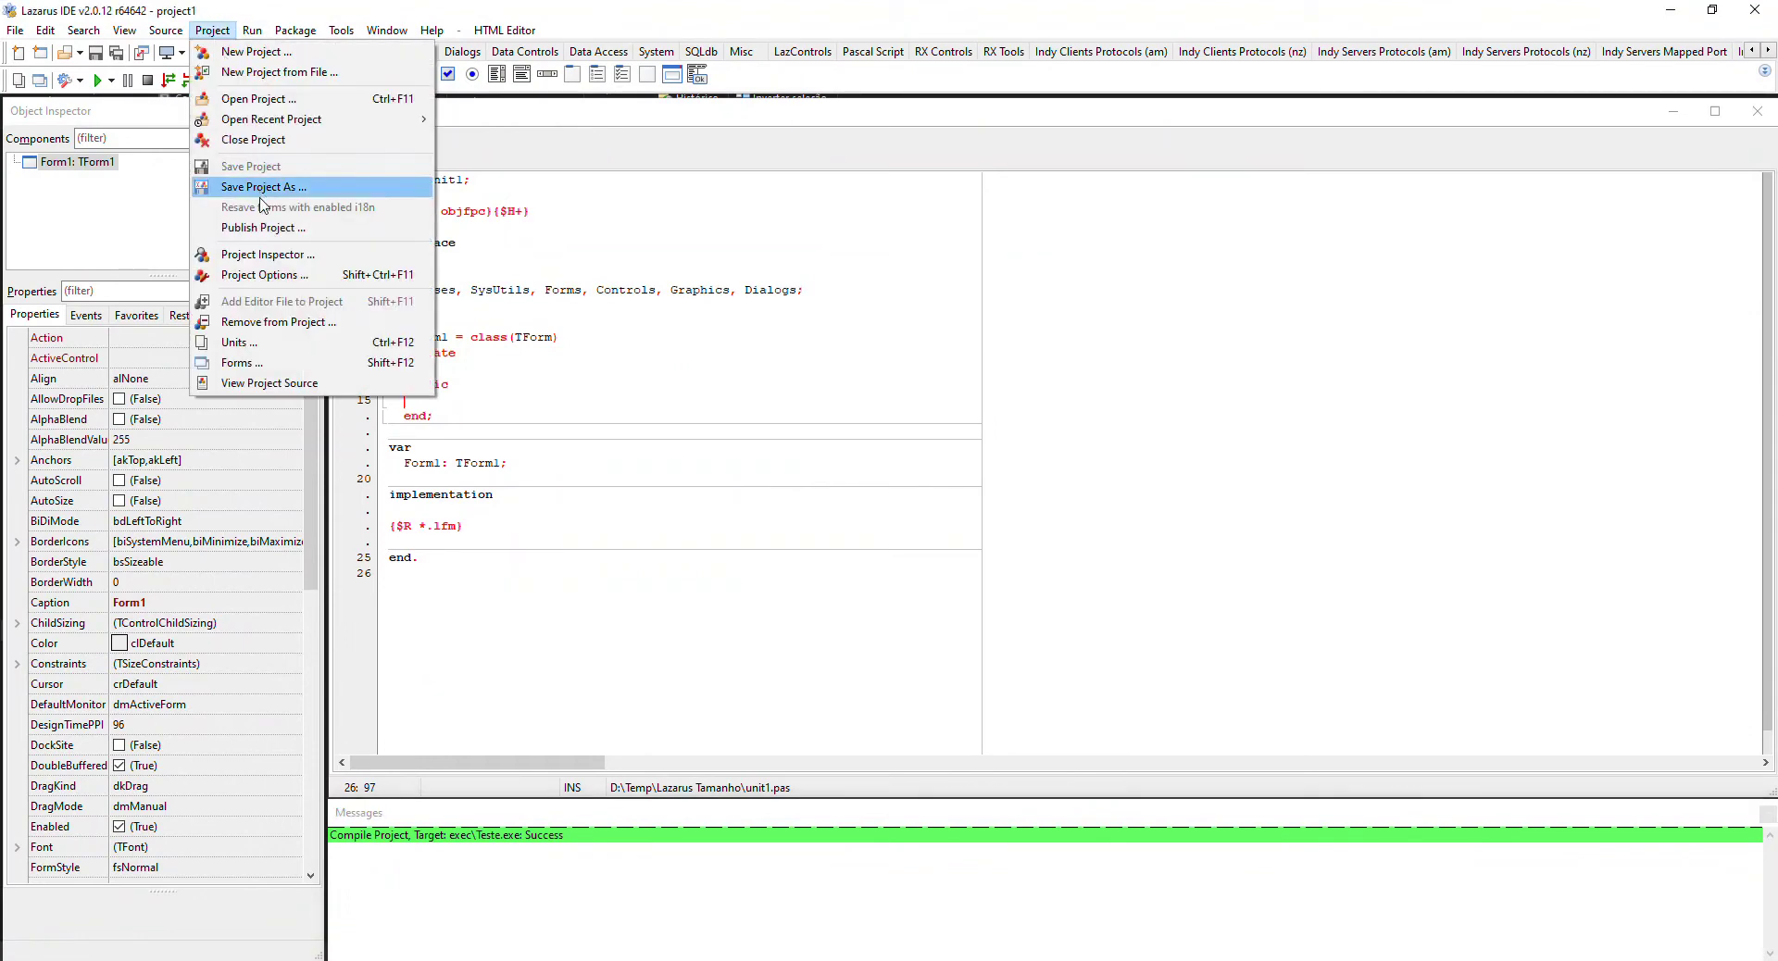
pyautogui.click(258, 275)
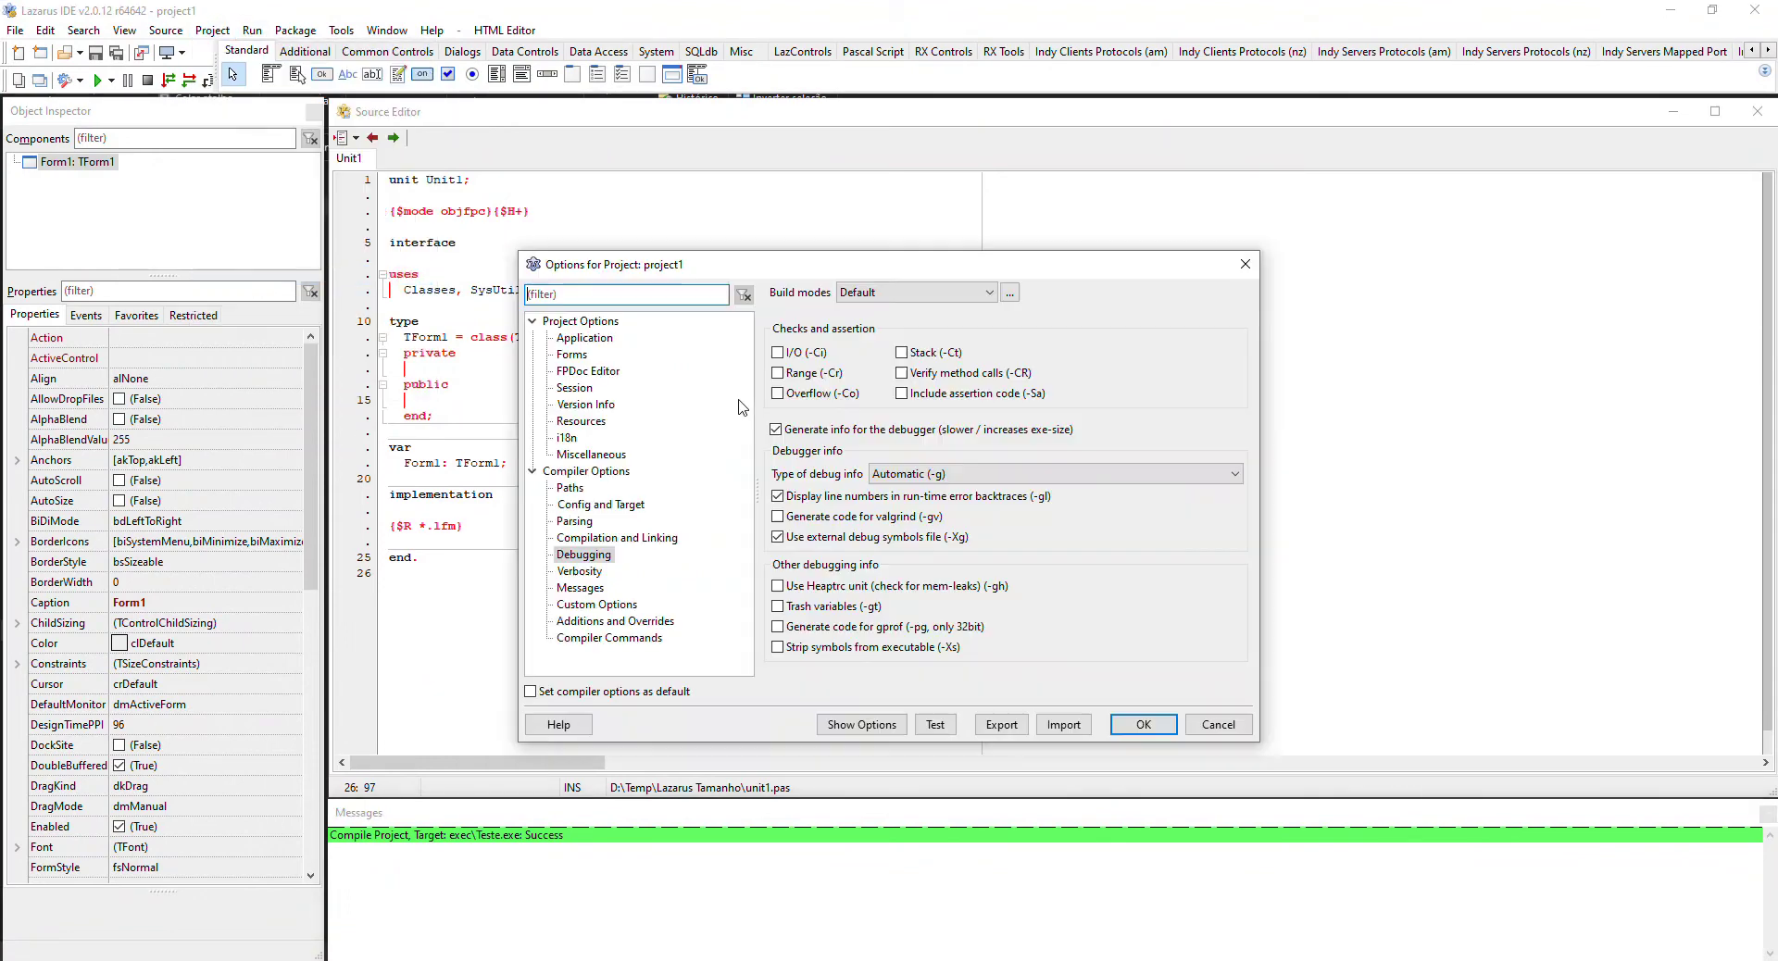
pyautogui.click(586, 560)
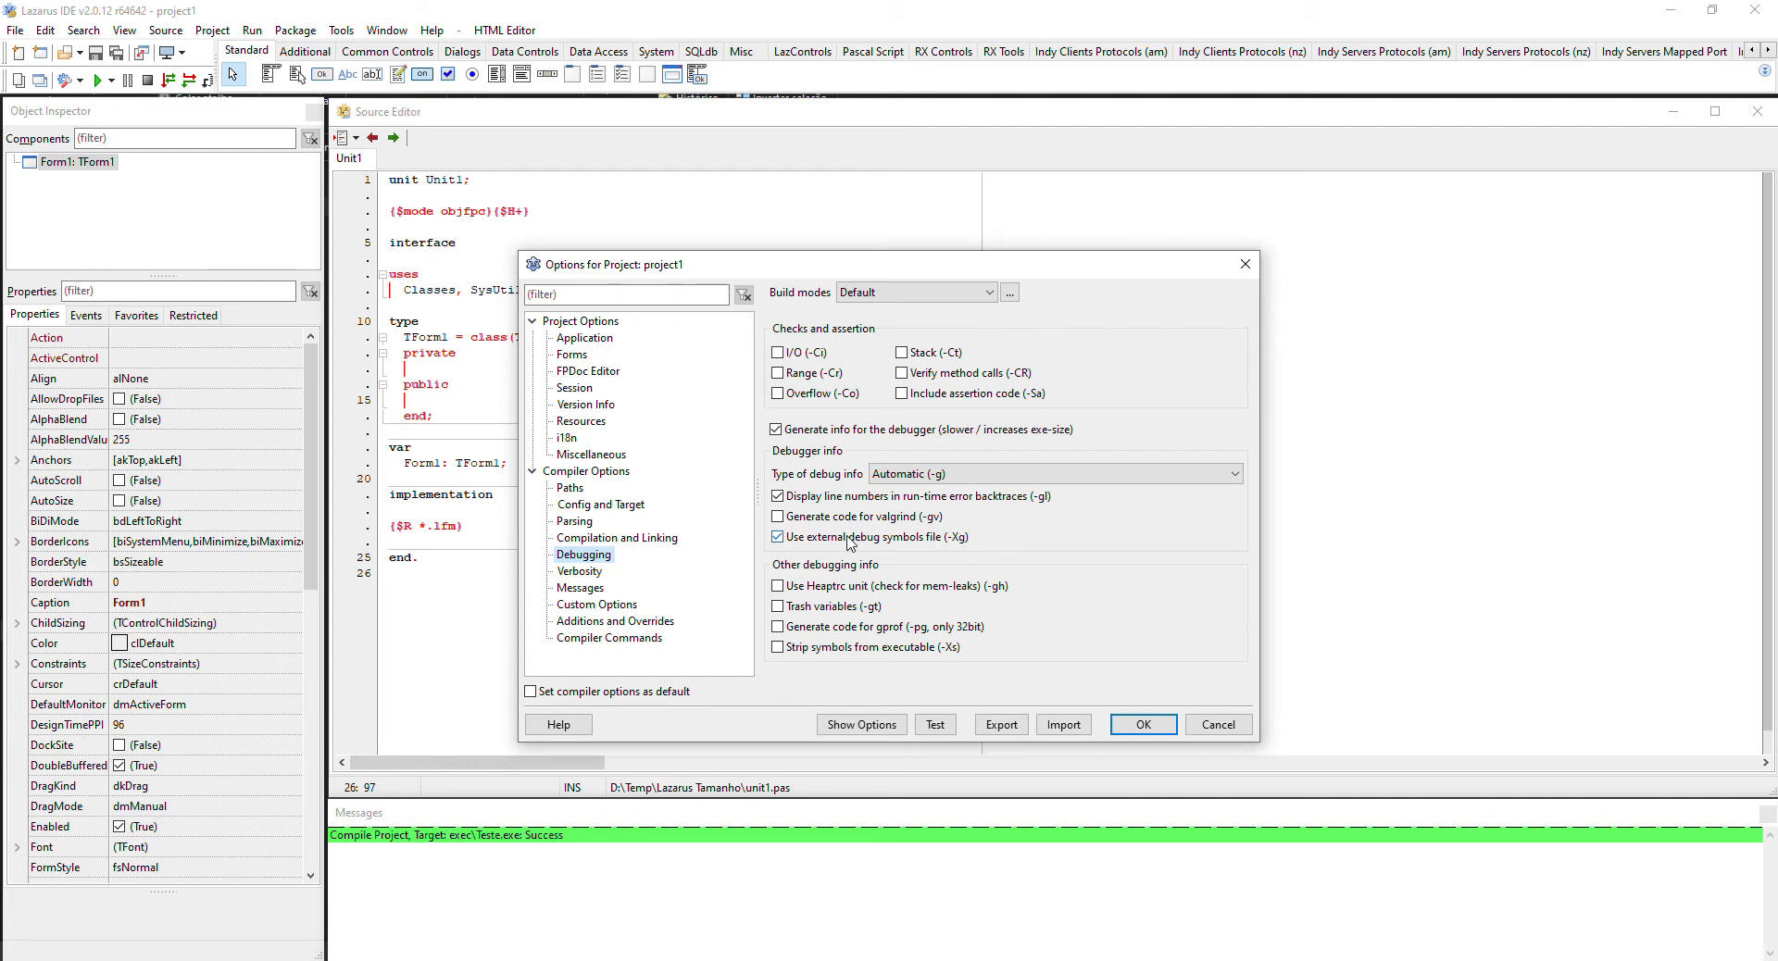
pyautogui.click(1158, 728)
# Step: In File Explorer, permanently delete Teste.dbg from the exec folder
pyautogui.hotkey('alt', 'Tab')
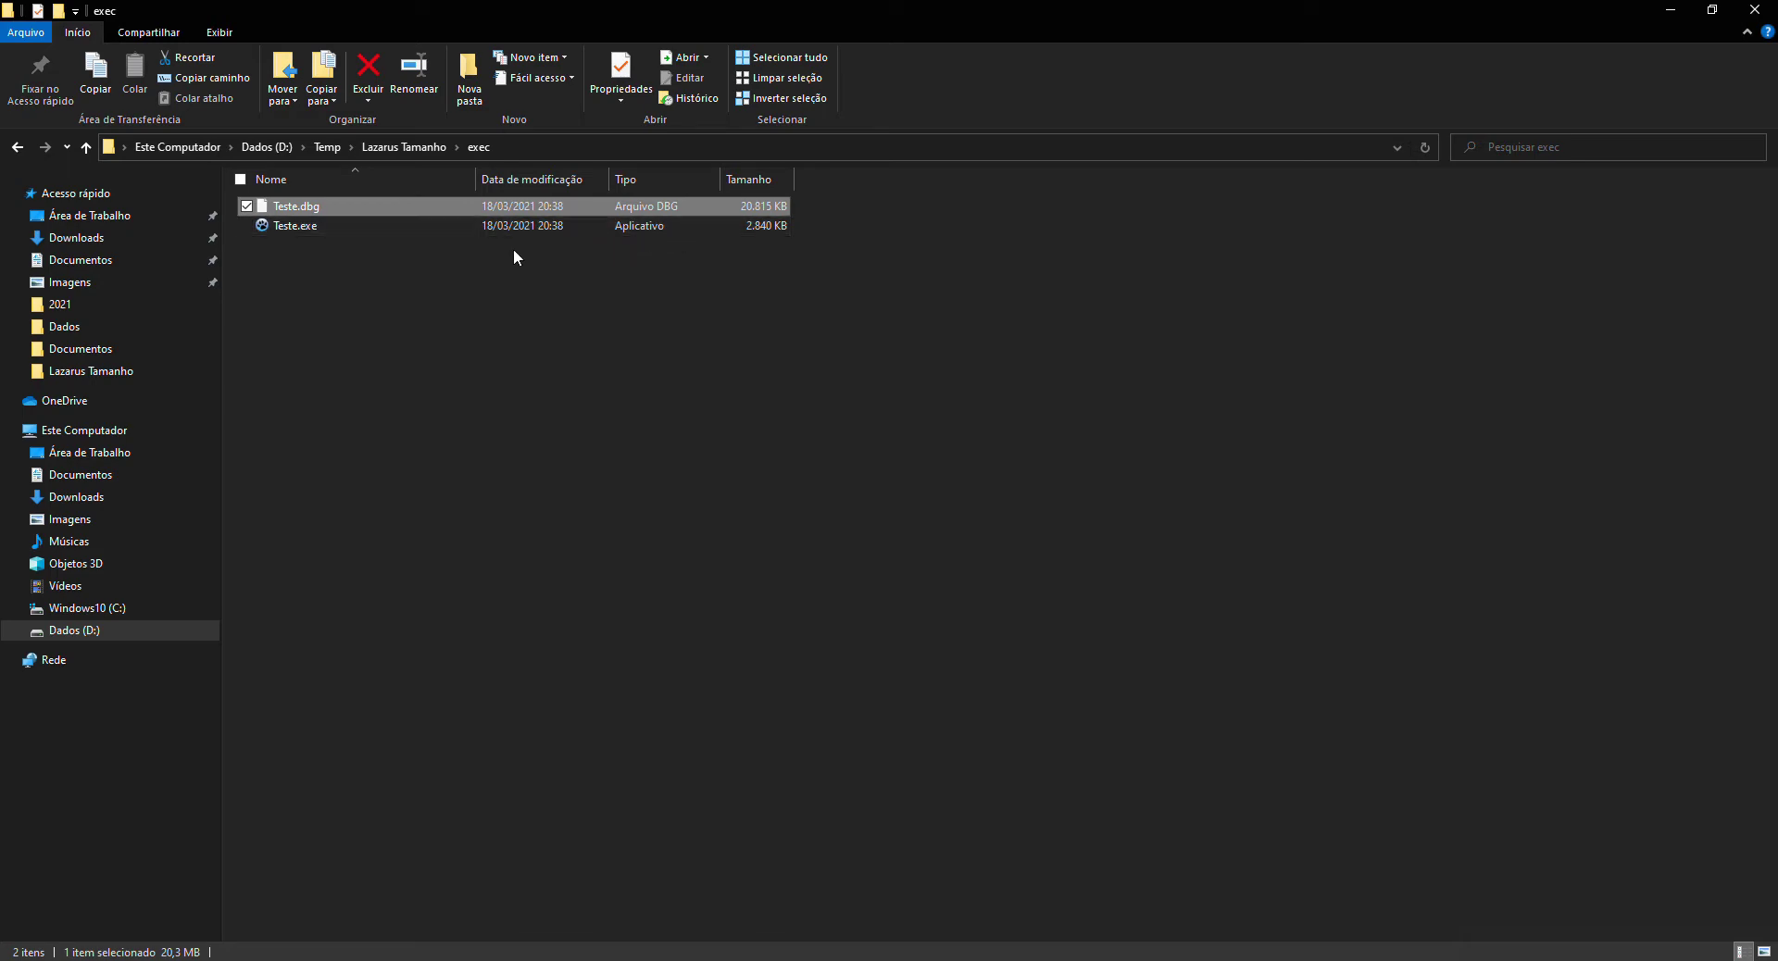
pyautogui.click(270, 229)
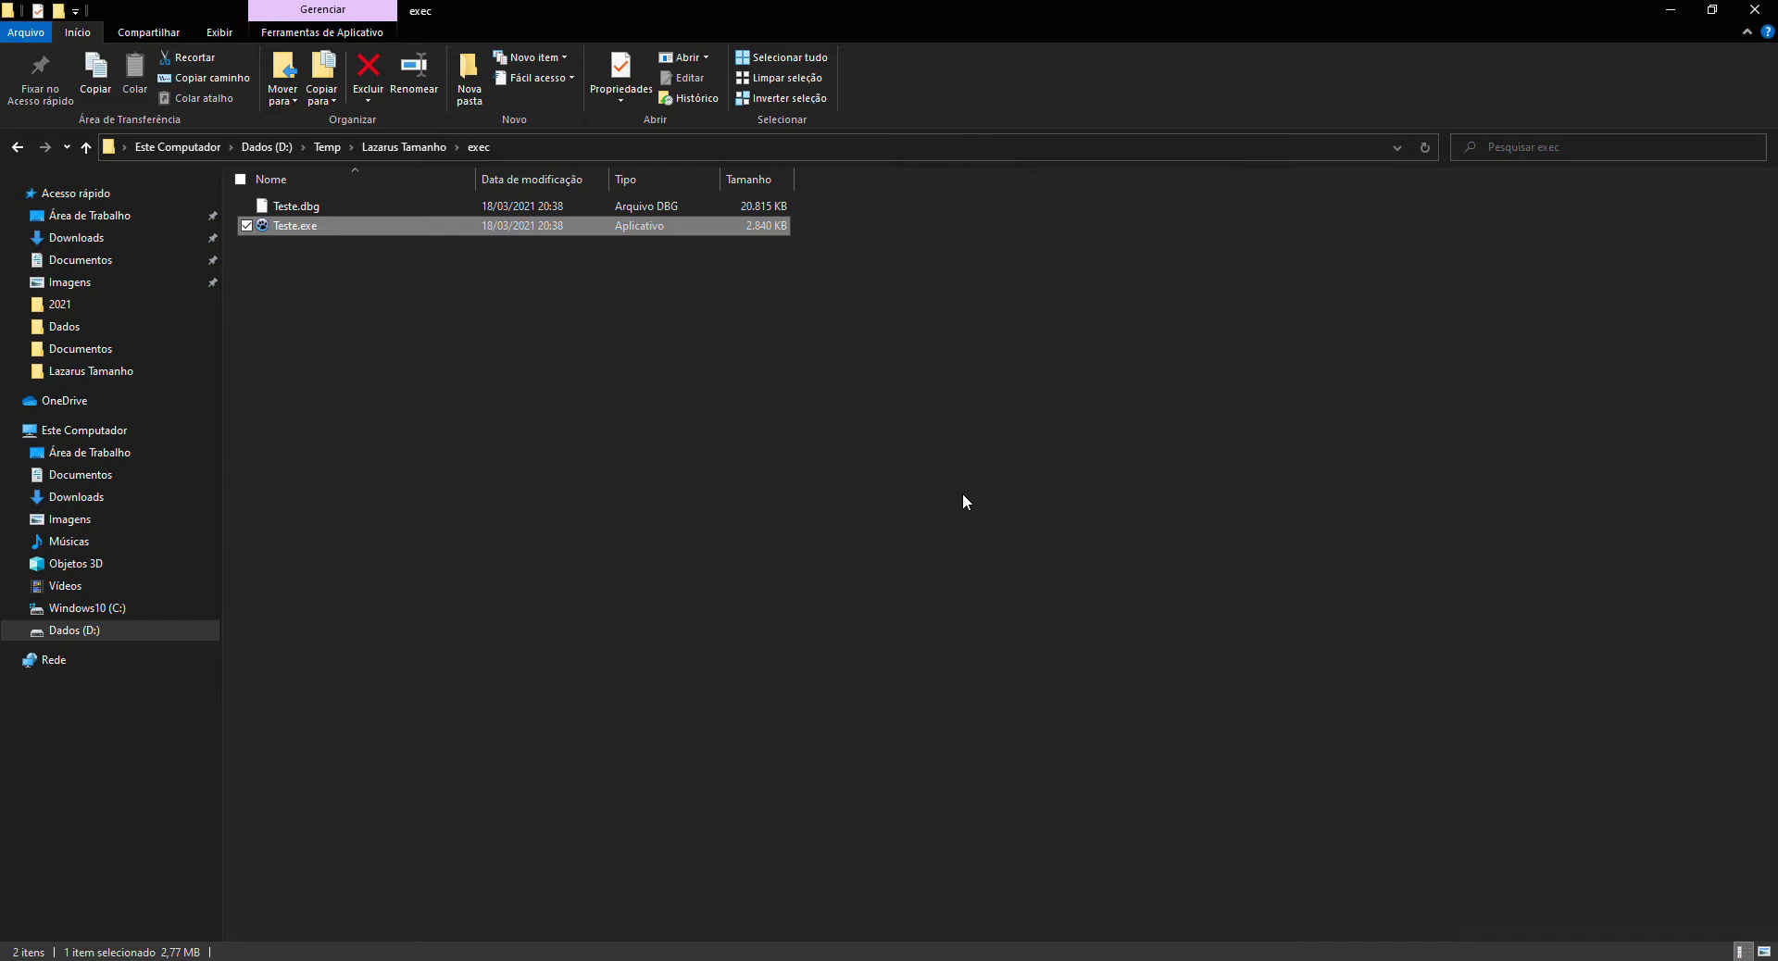
pyautogui.click(530, 474)
pyautogui.click(297, 209)
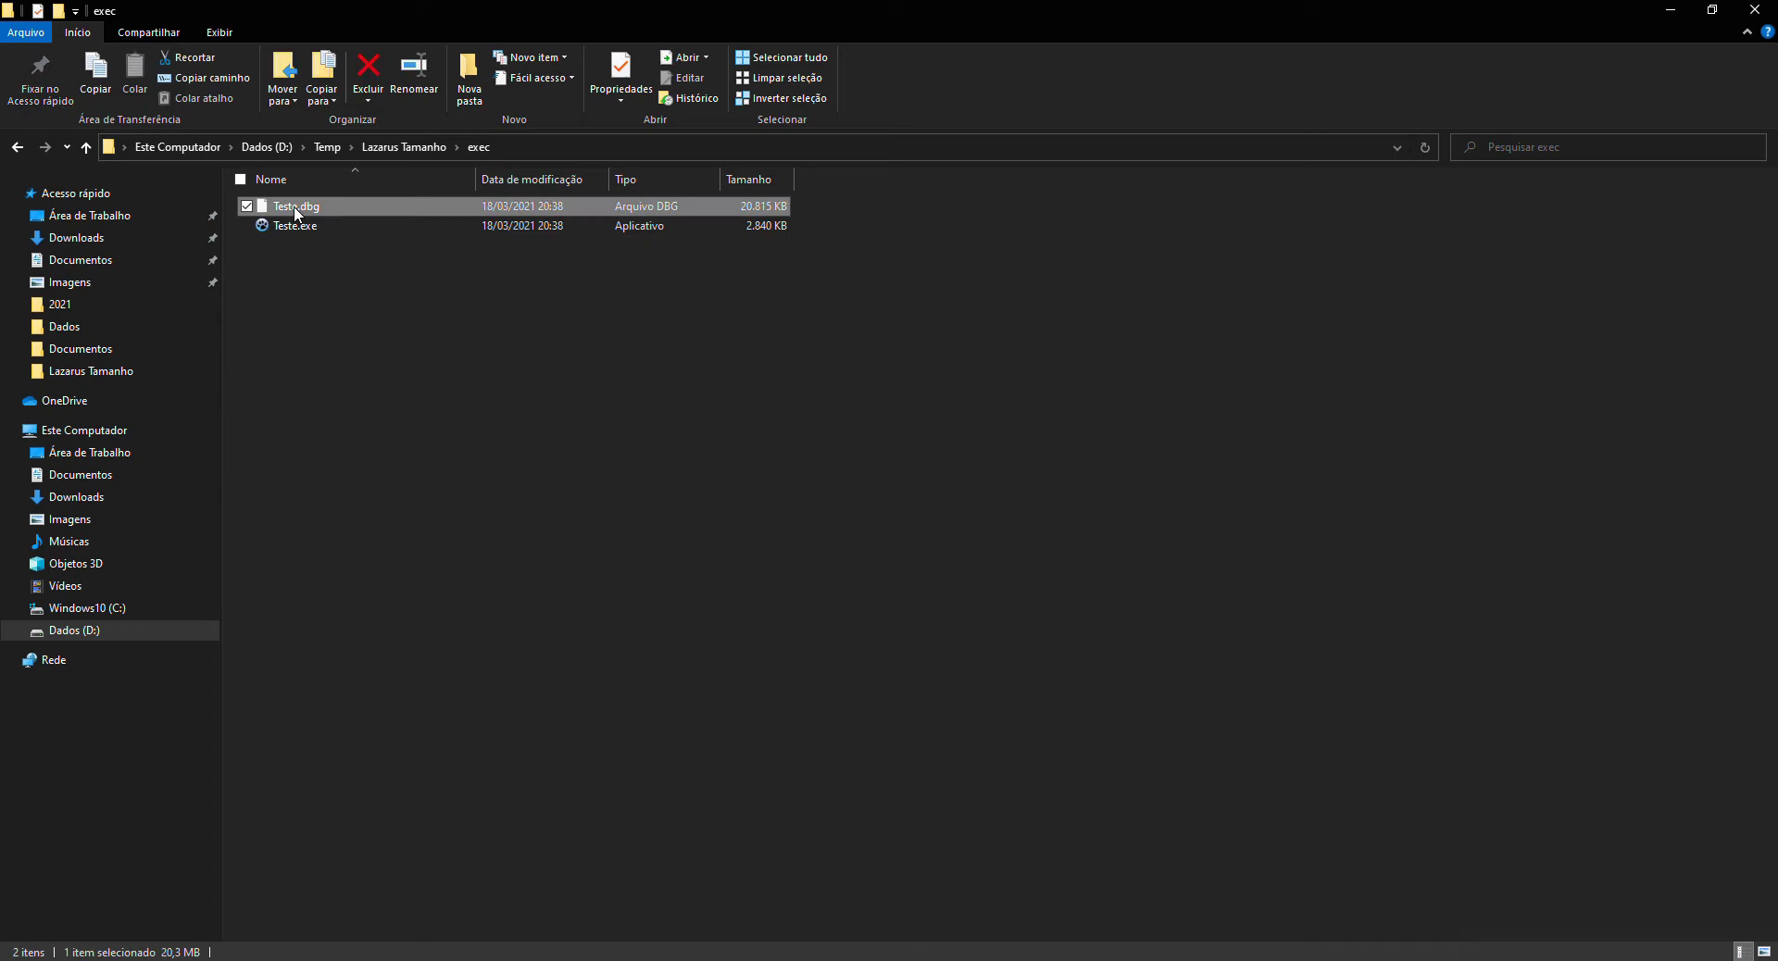
pyautogui.hotkey('shift', 'Delete')
pyautogui.press('Return')
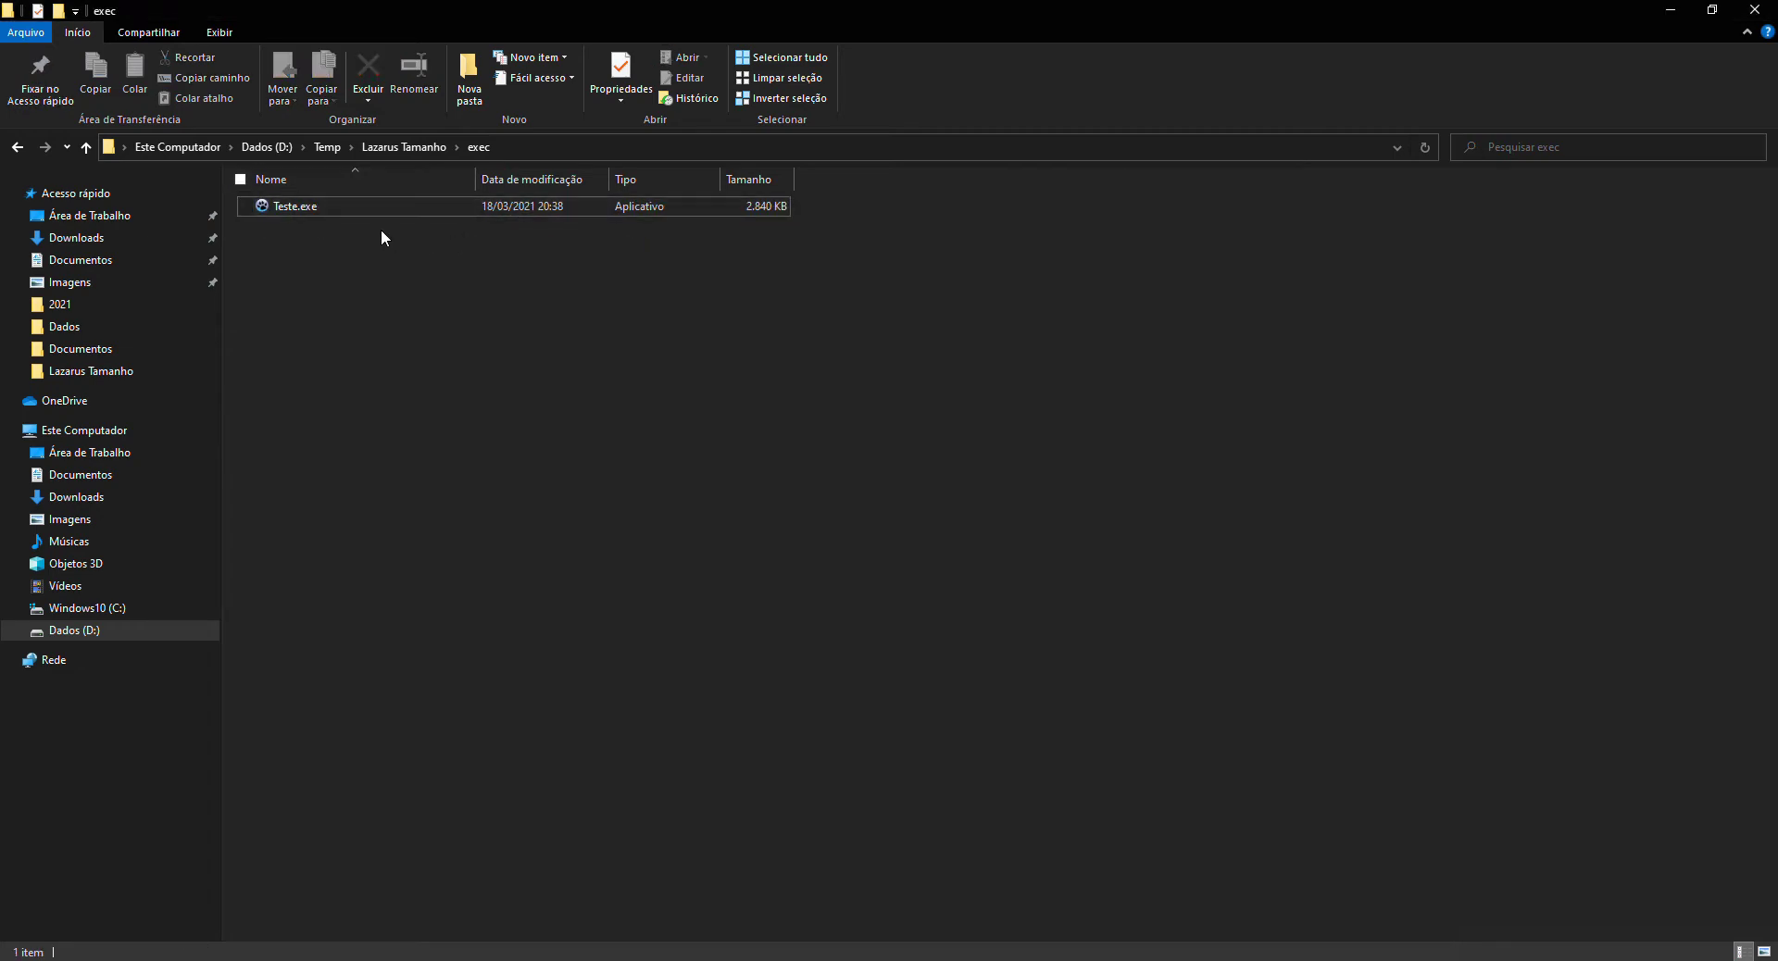
# Step: Run Teste.exe without its debug file, move the Form1 window toward the middle of the display, and close it
pyautogui.doubleClick(286, 205)
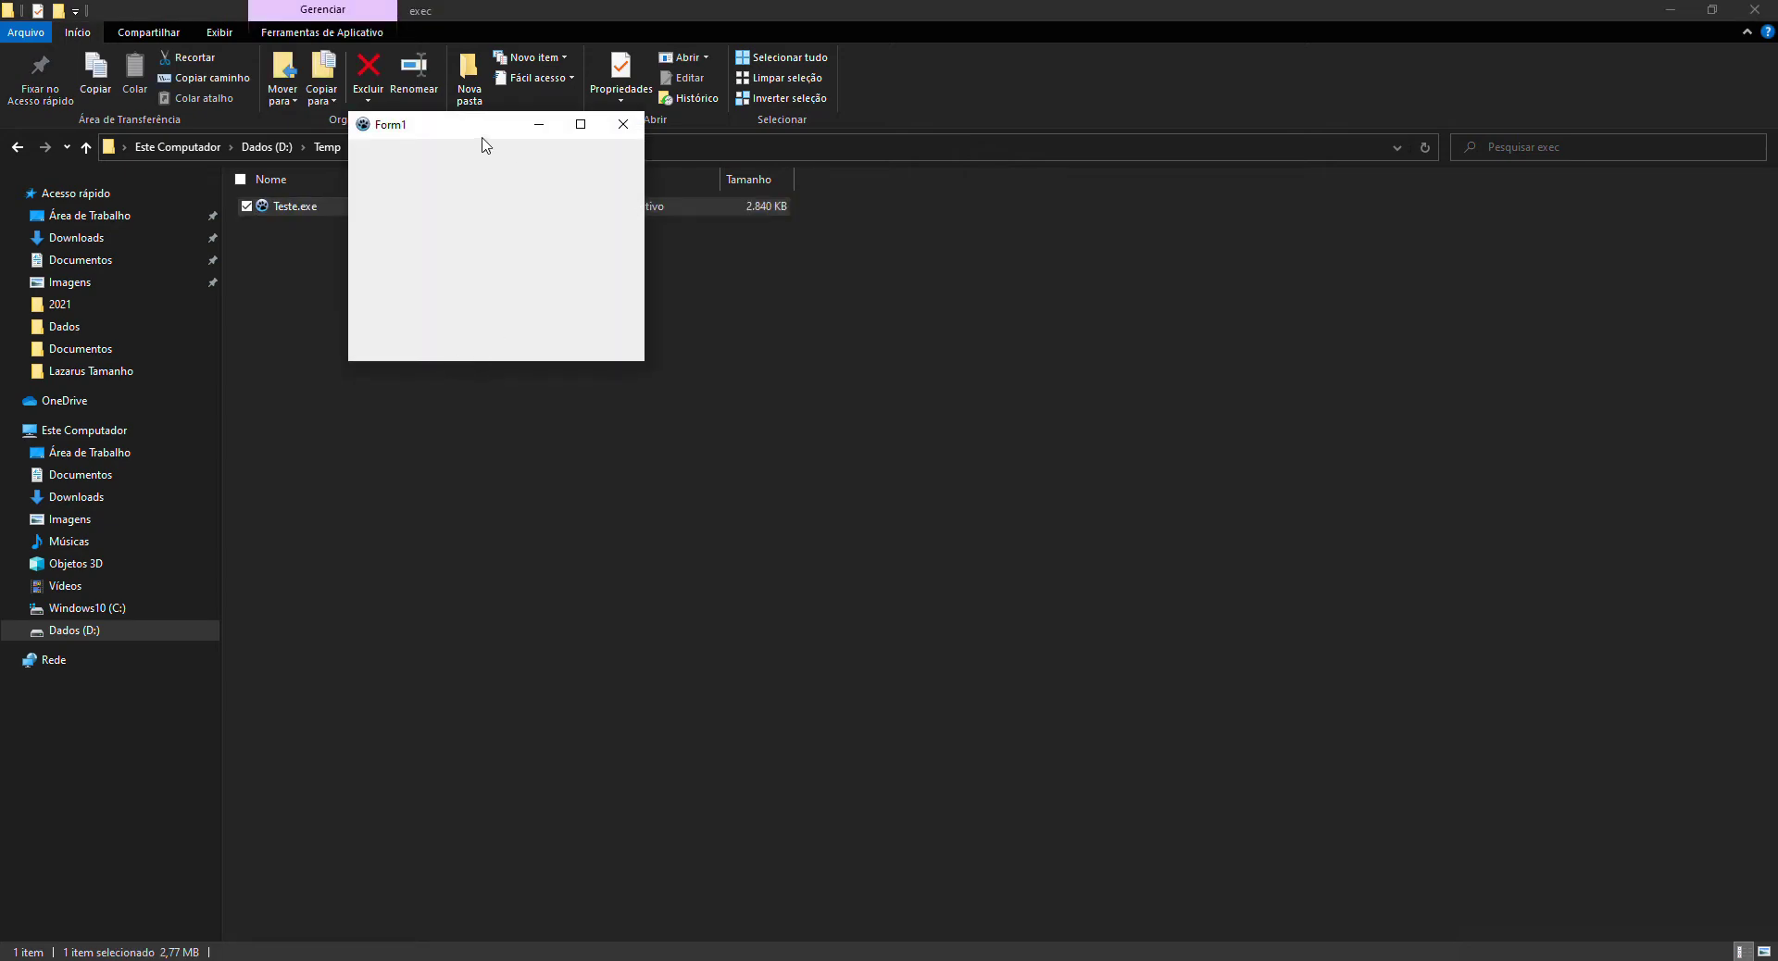
pyautogui.moveTo(481, 137); pyautogui.dragTo(745, 314)
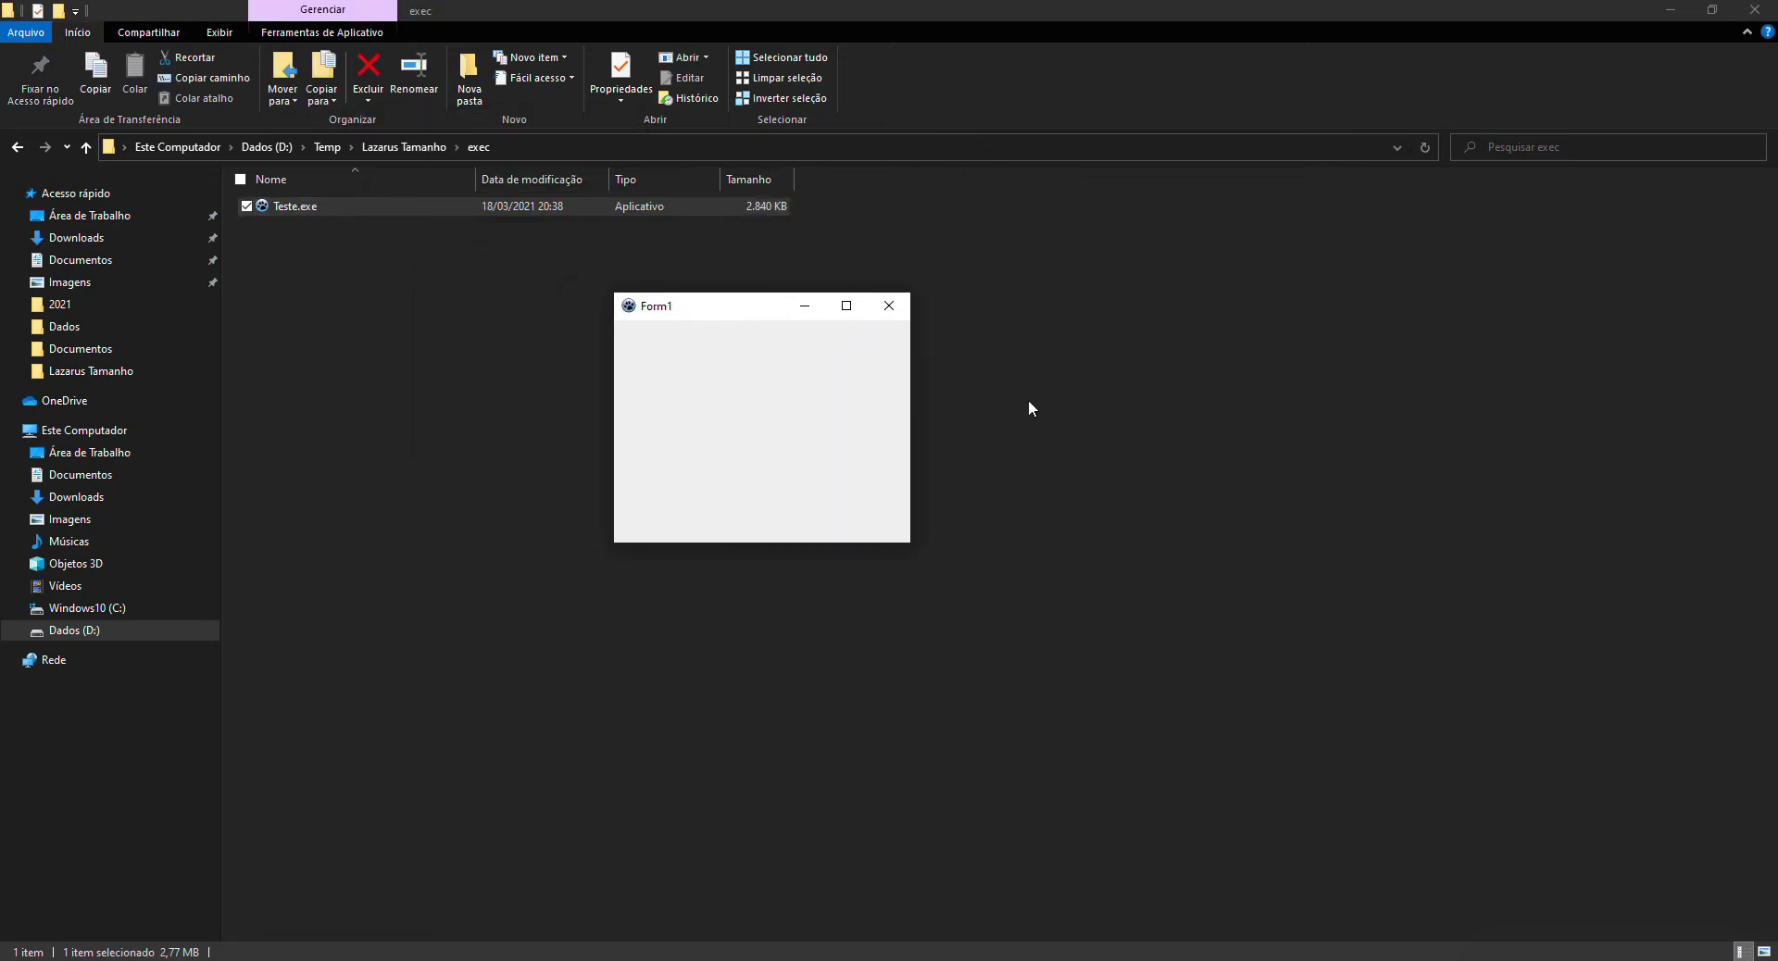
pyautogui.click(889, 305)
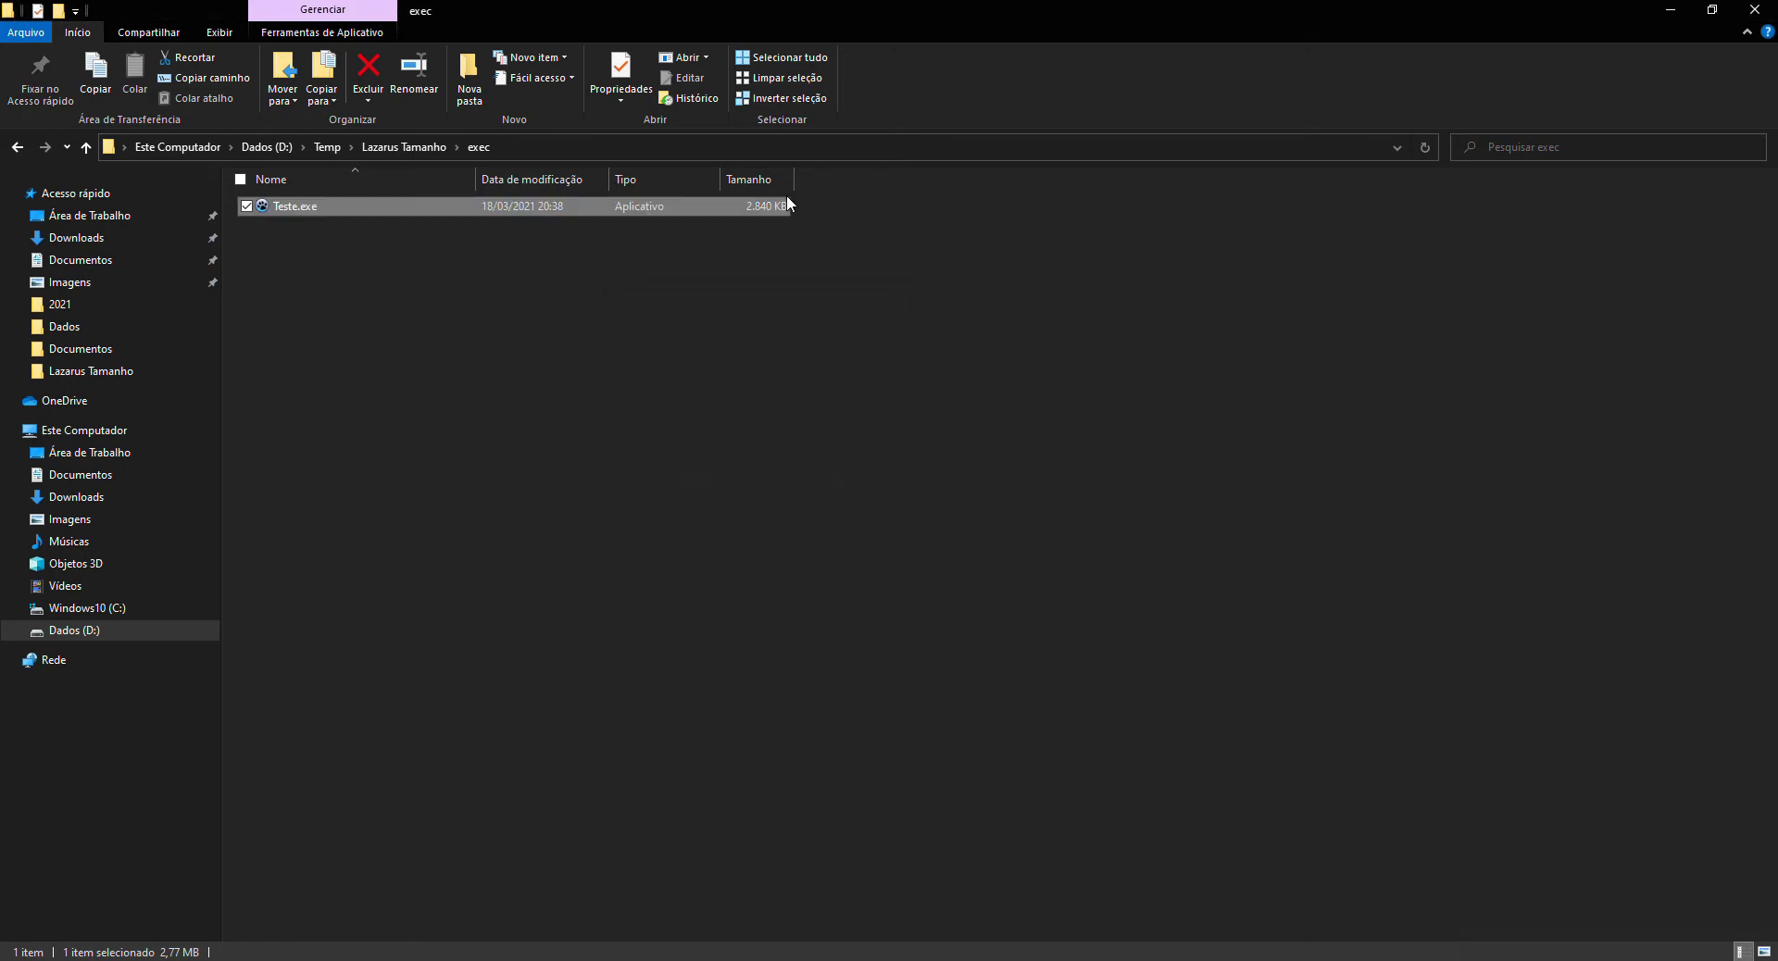
# Step: Run Teste.exe again from the exec folder, move its Form1 window toward the middle of the display, and close it
pyautogui.doubleClick(301, 207)
pyautogui.moveTo(468, 135); pyautogui.dragTo(943, 370)
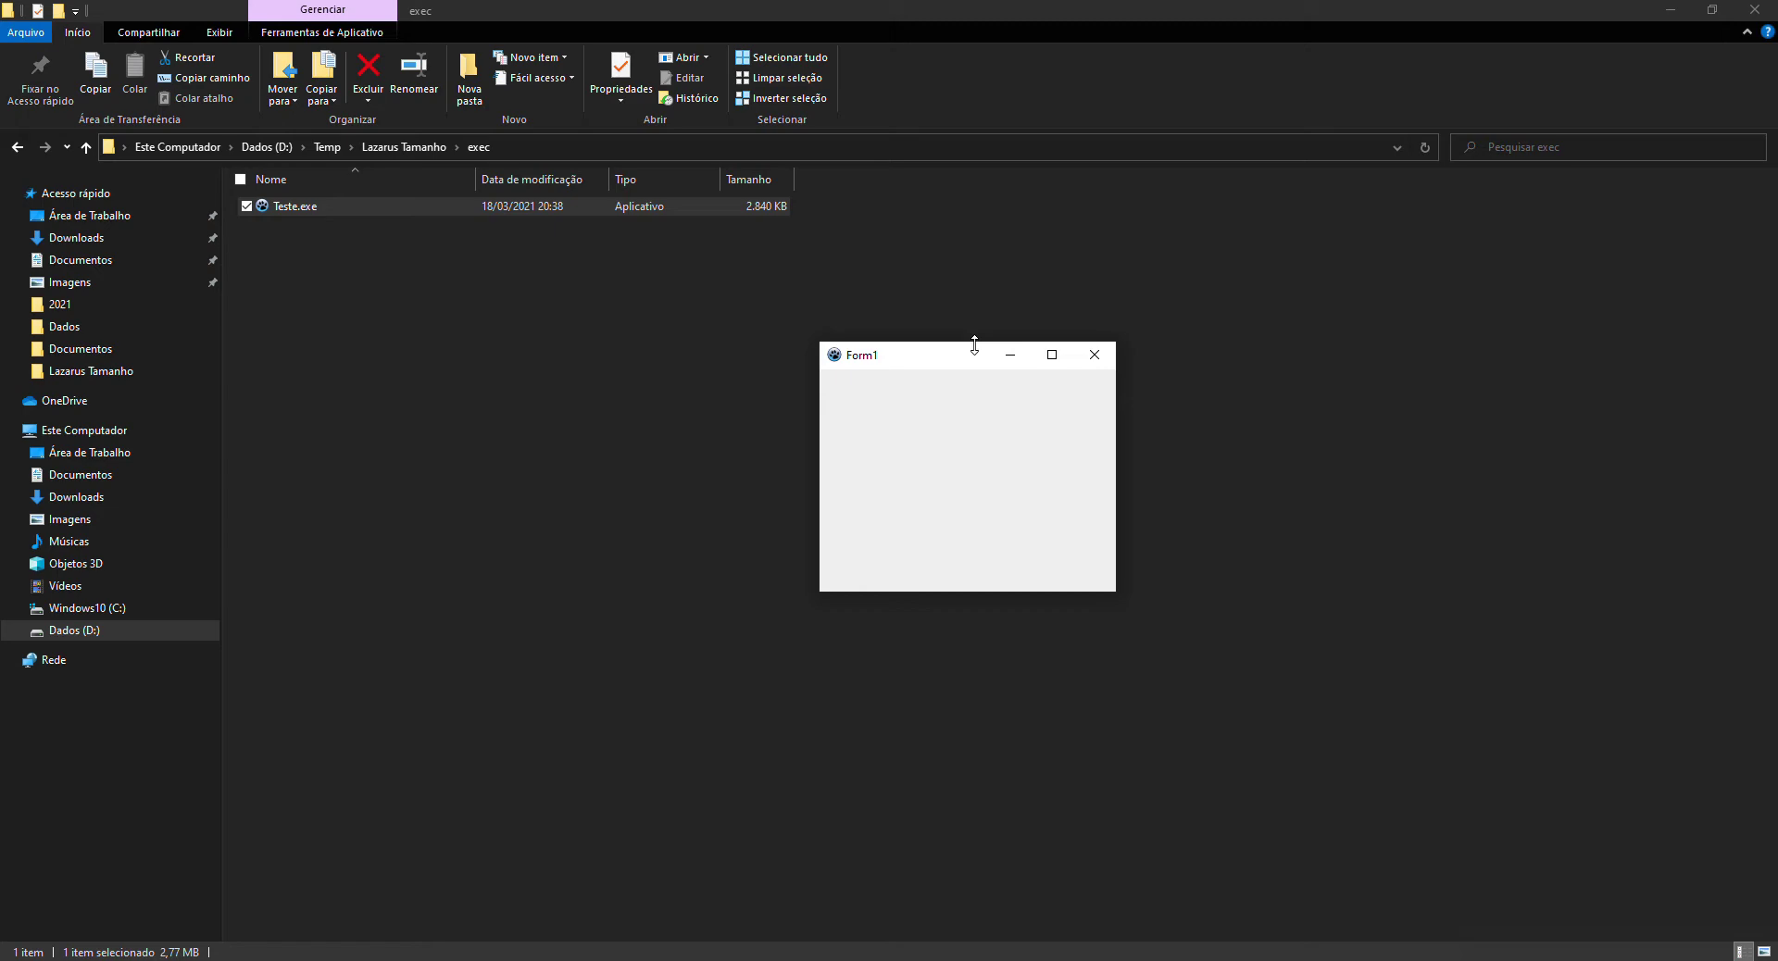
pyautogui.click(1095, 375)
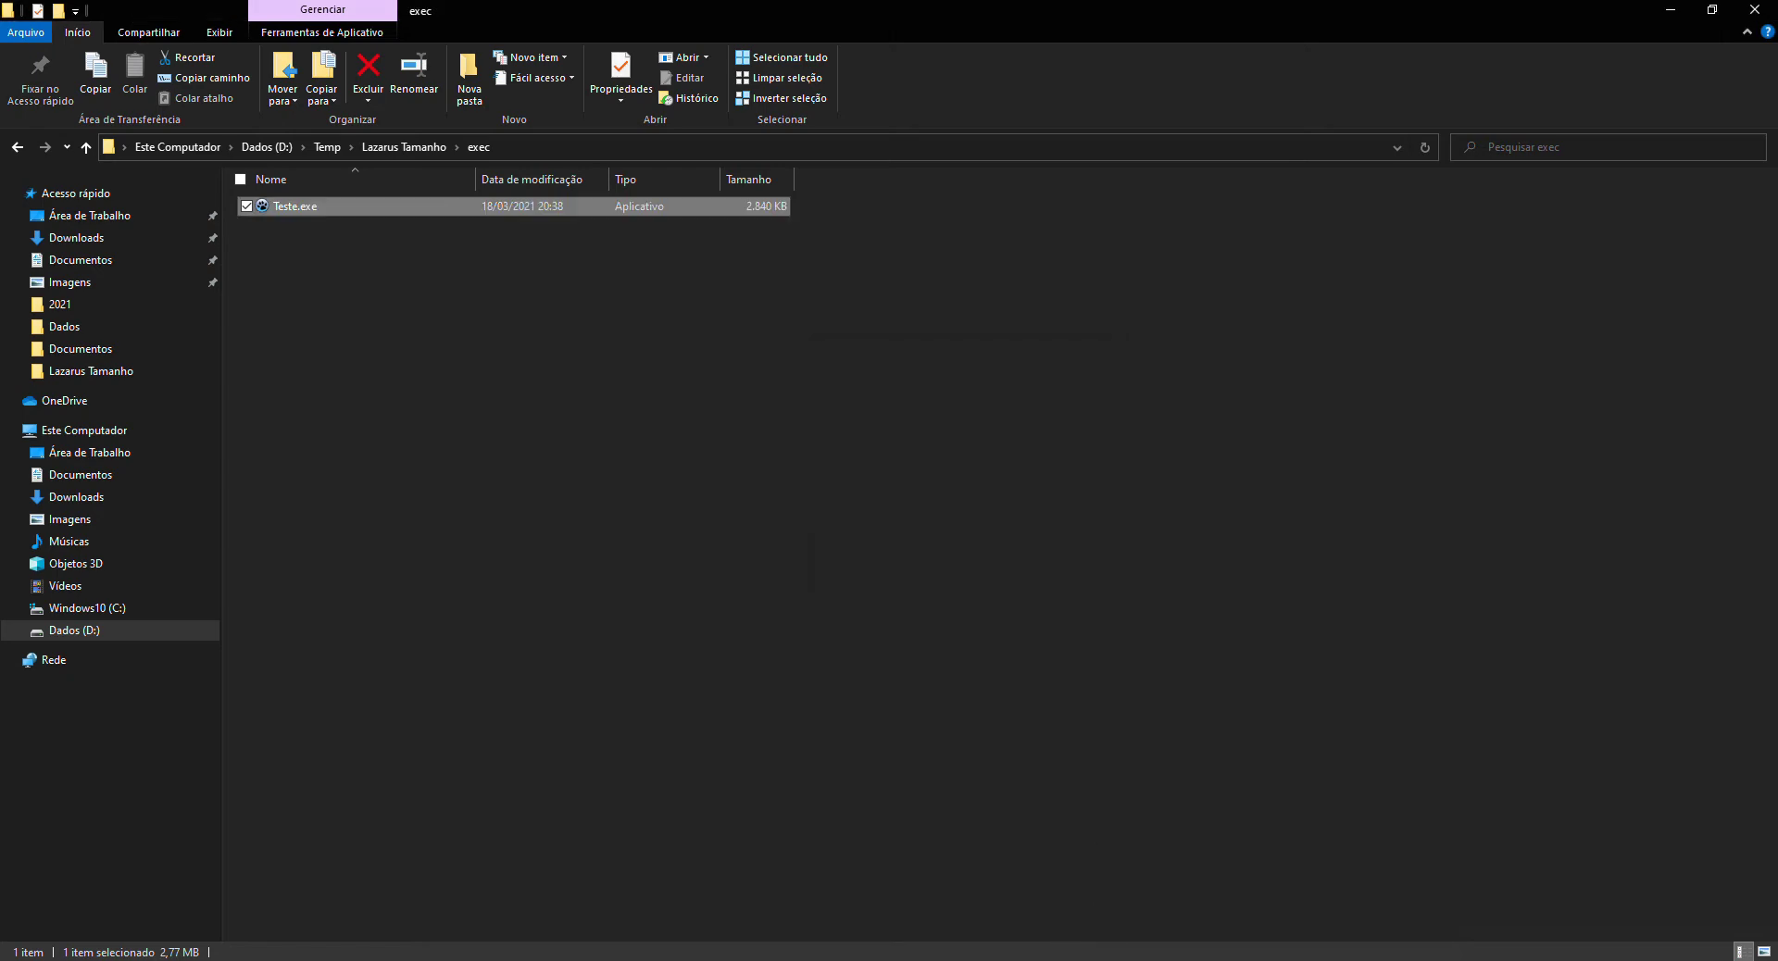
# Step: Switch to Lazarus and disable the external debug symbols file (-Xg) in the project's debugging options
pyautogui.hotkey('alt', 'Tab')
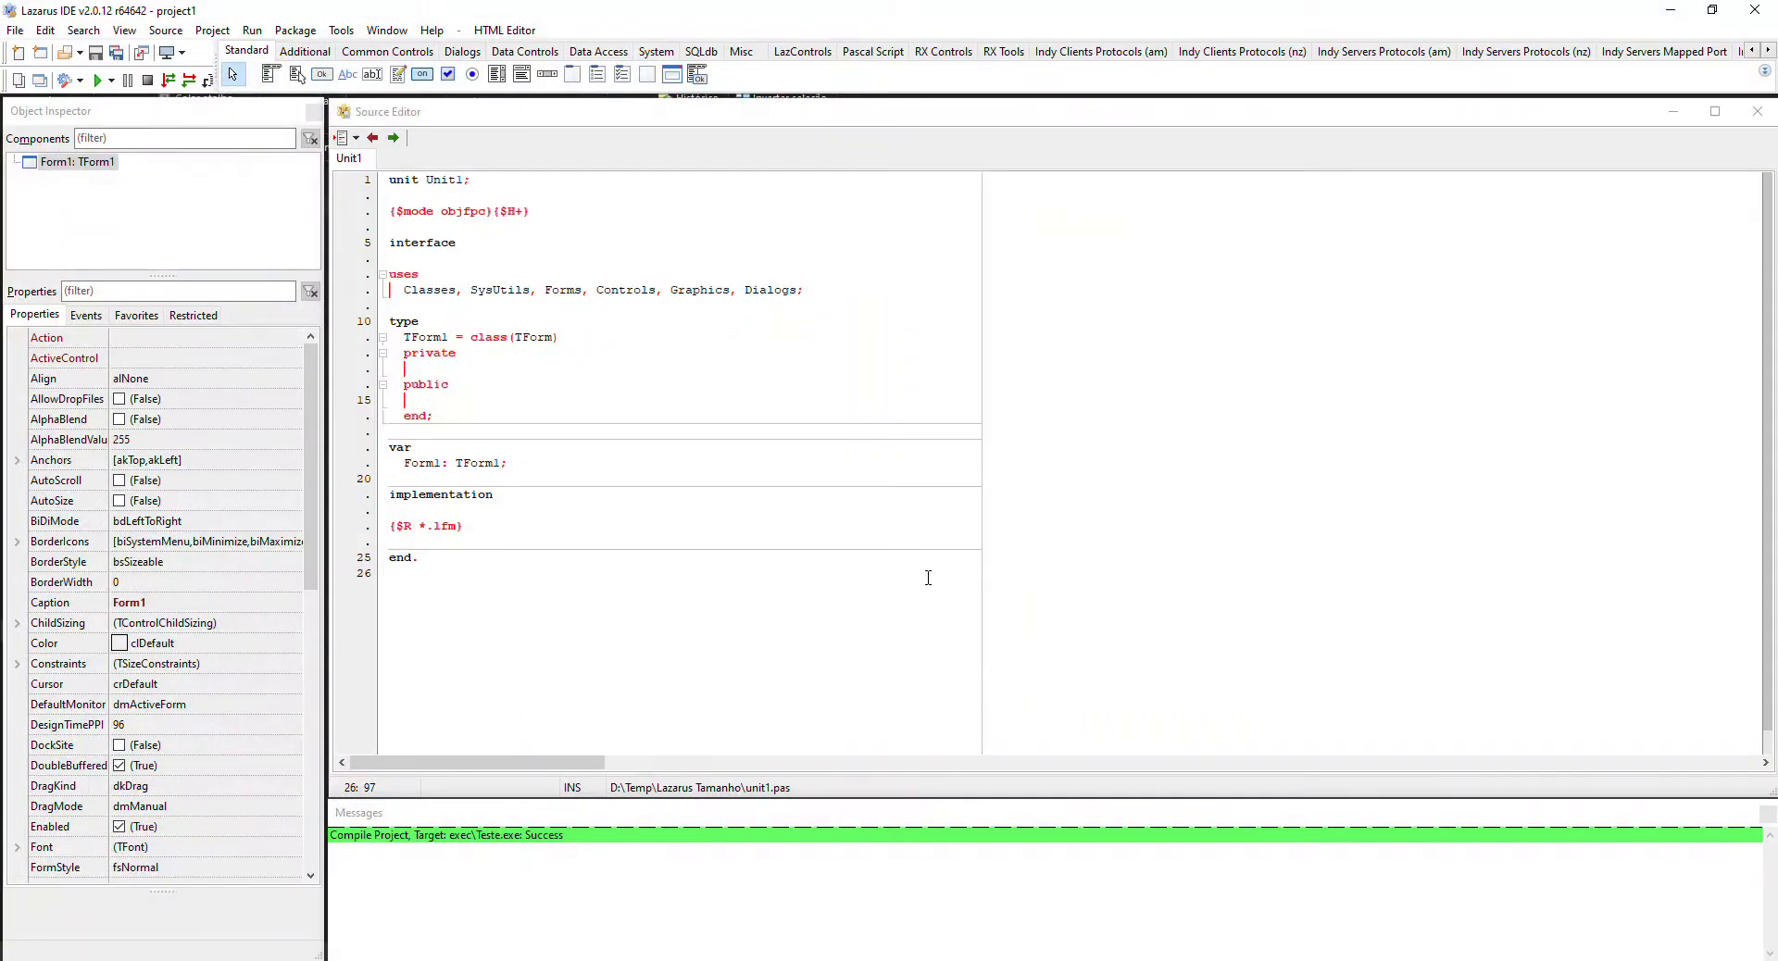
pyautogui.click(212, 30)
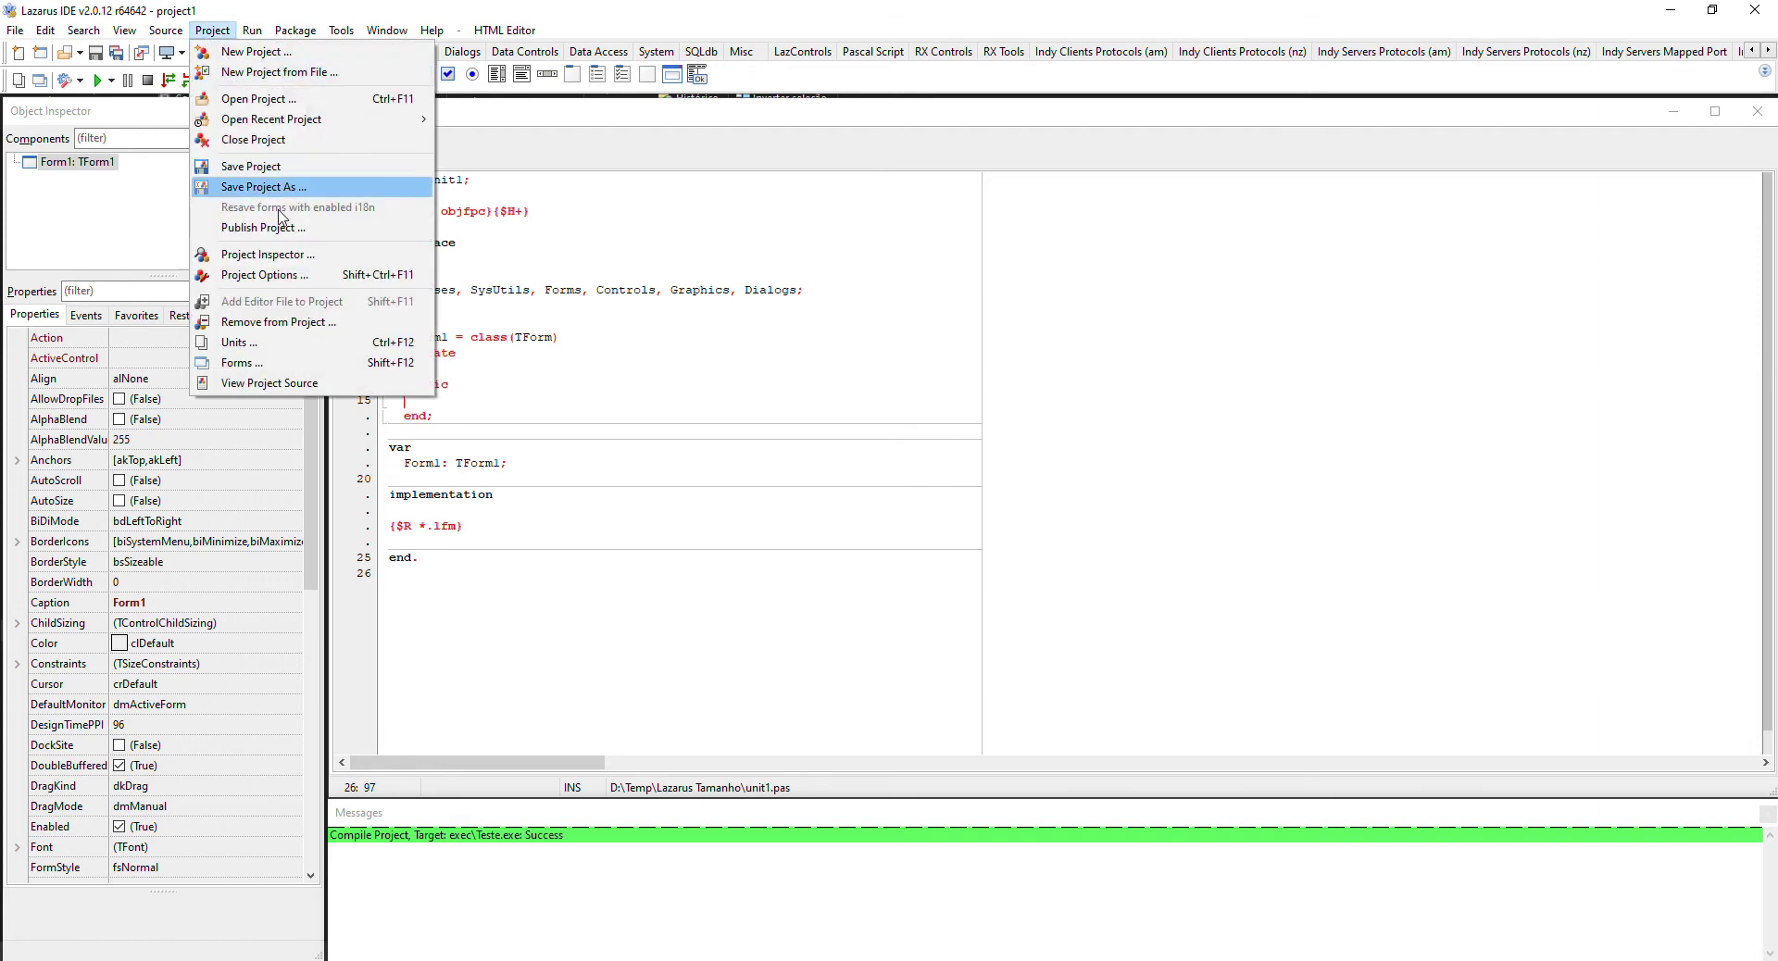
pyautogui.click(283, 275)
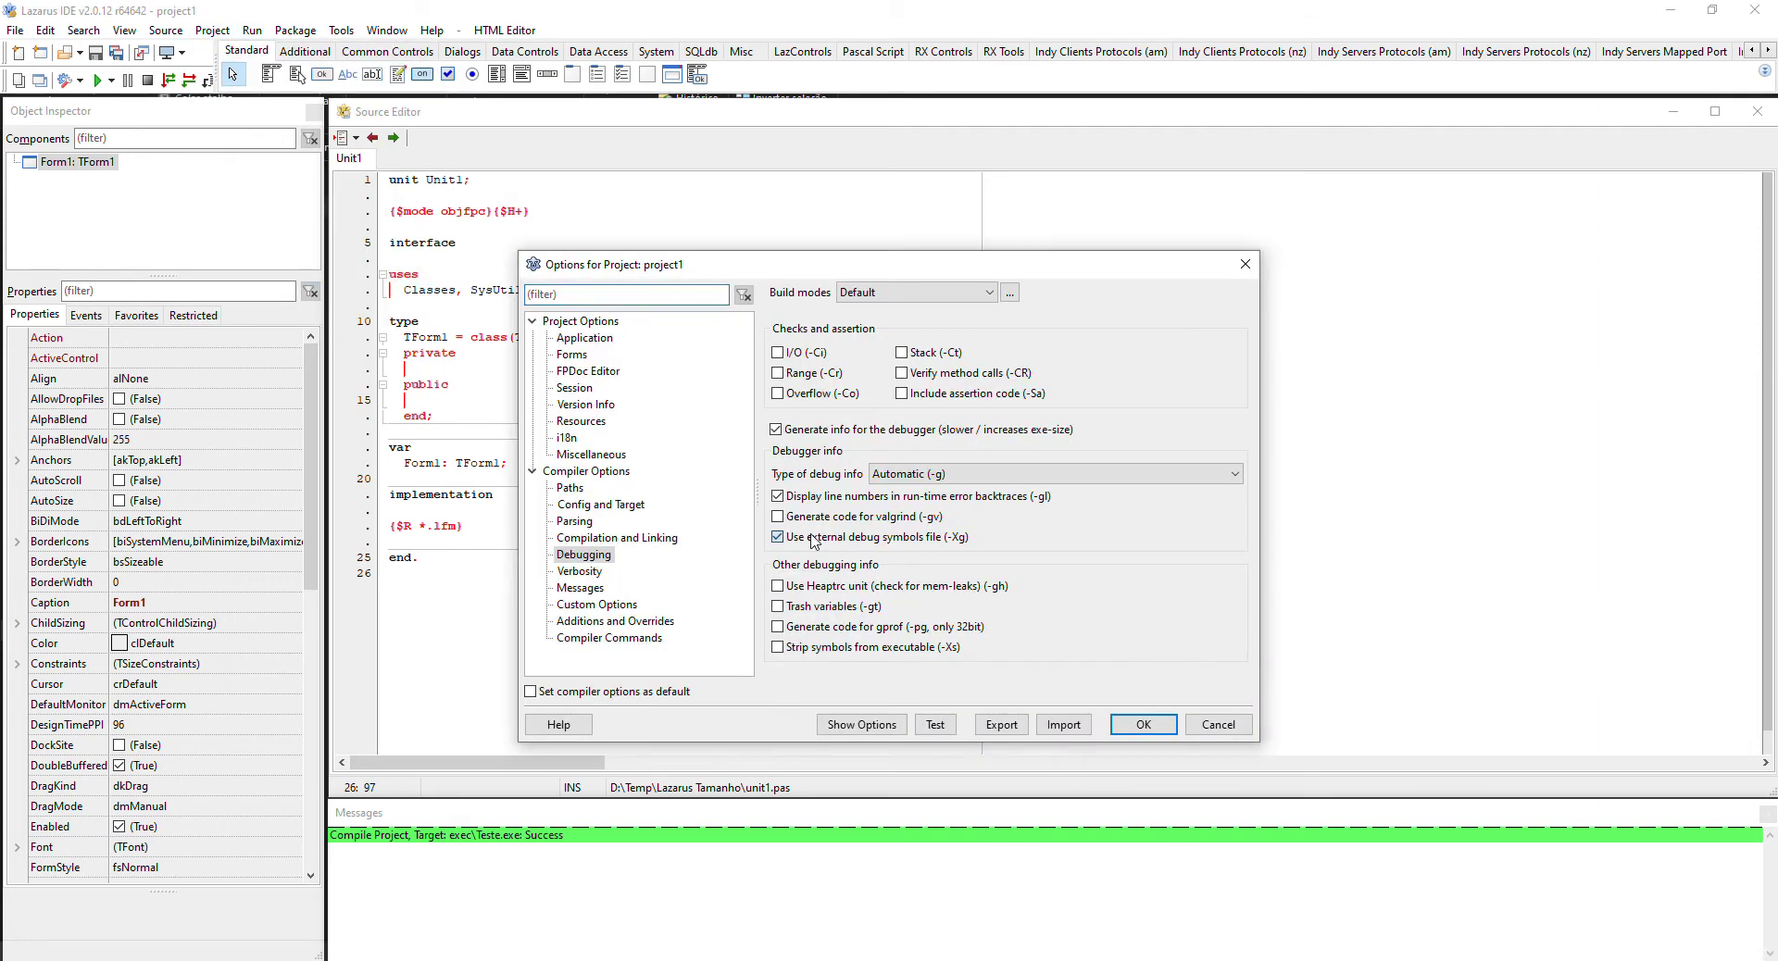
pyautogui.click(812, 537)
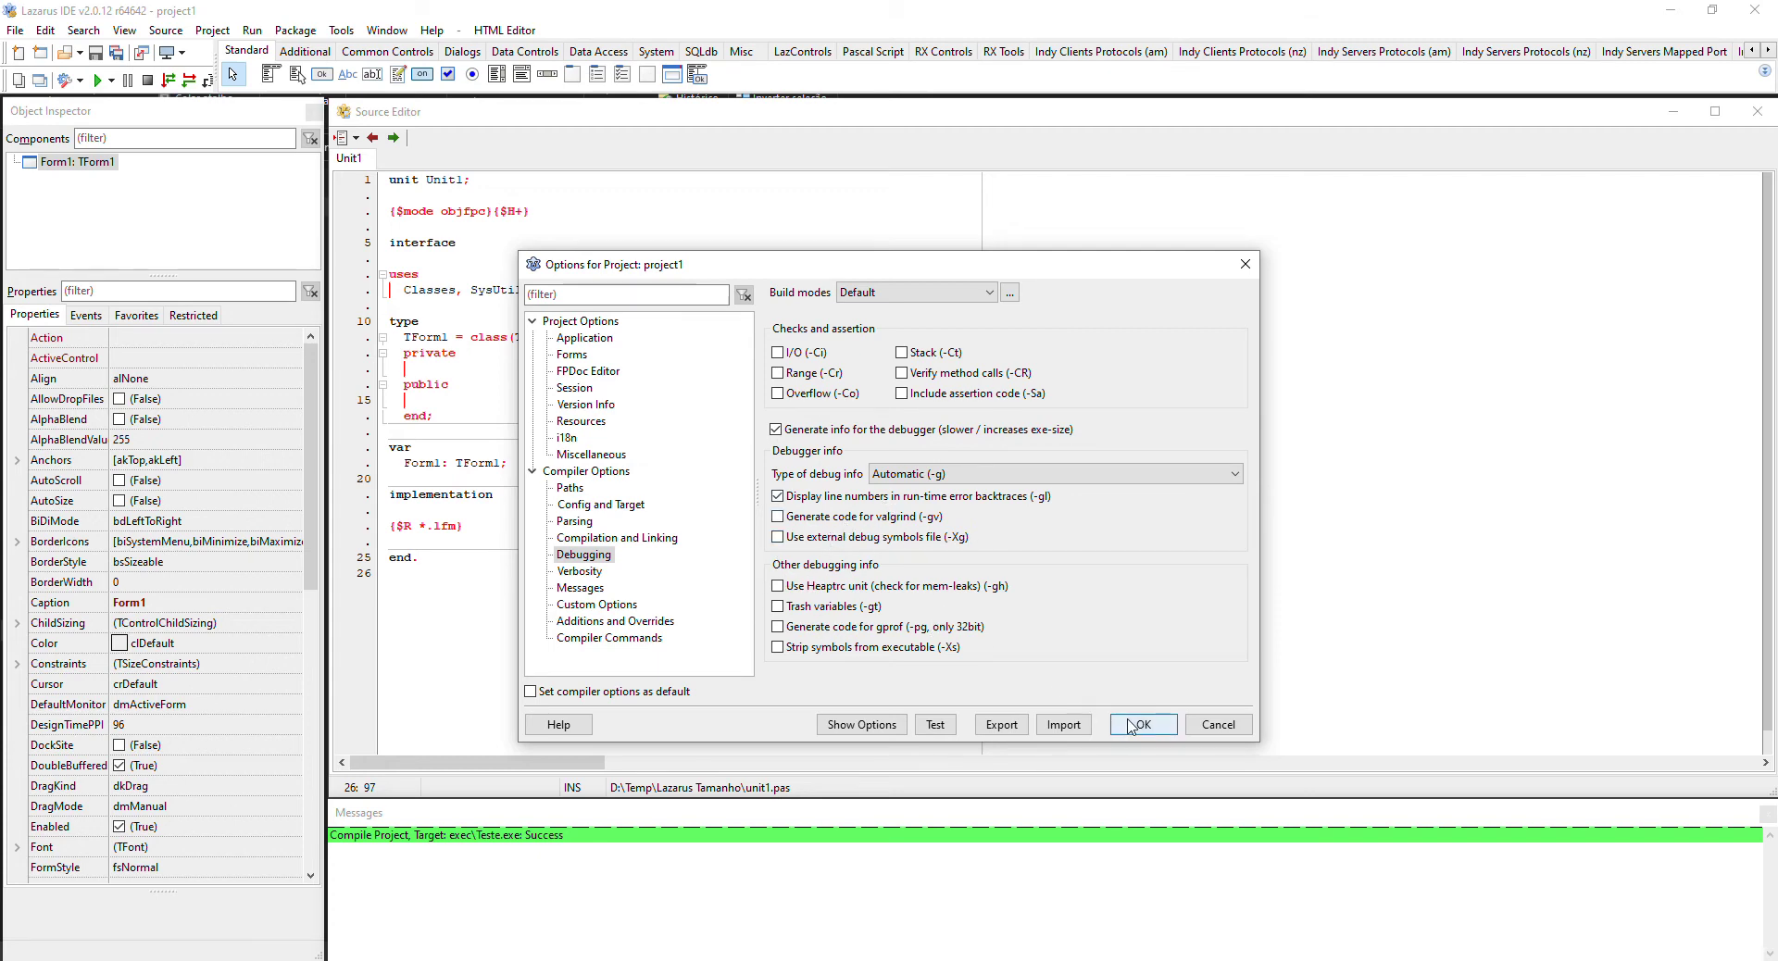
pyautogui.press('Return')
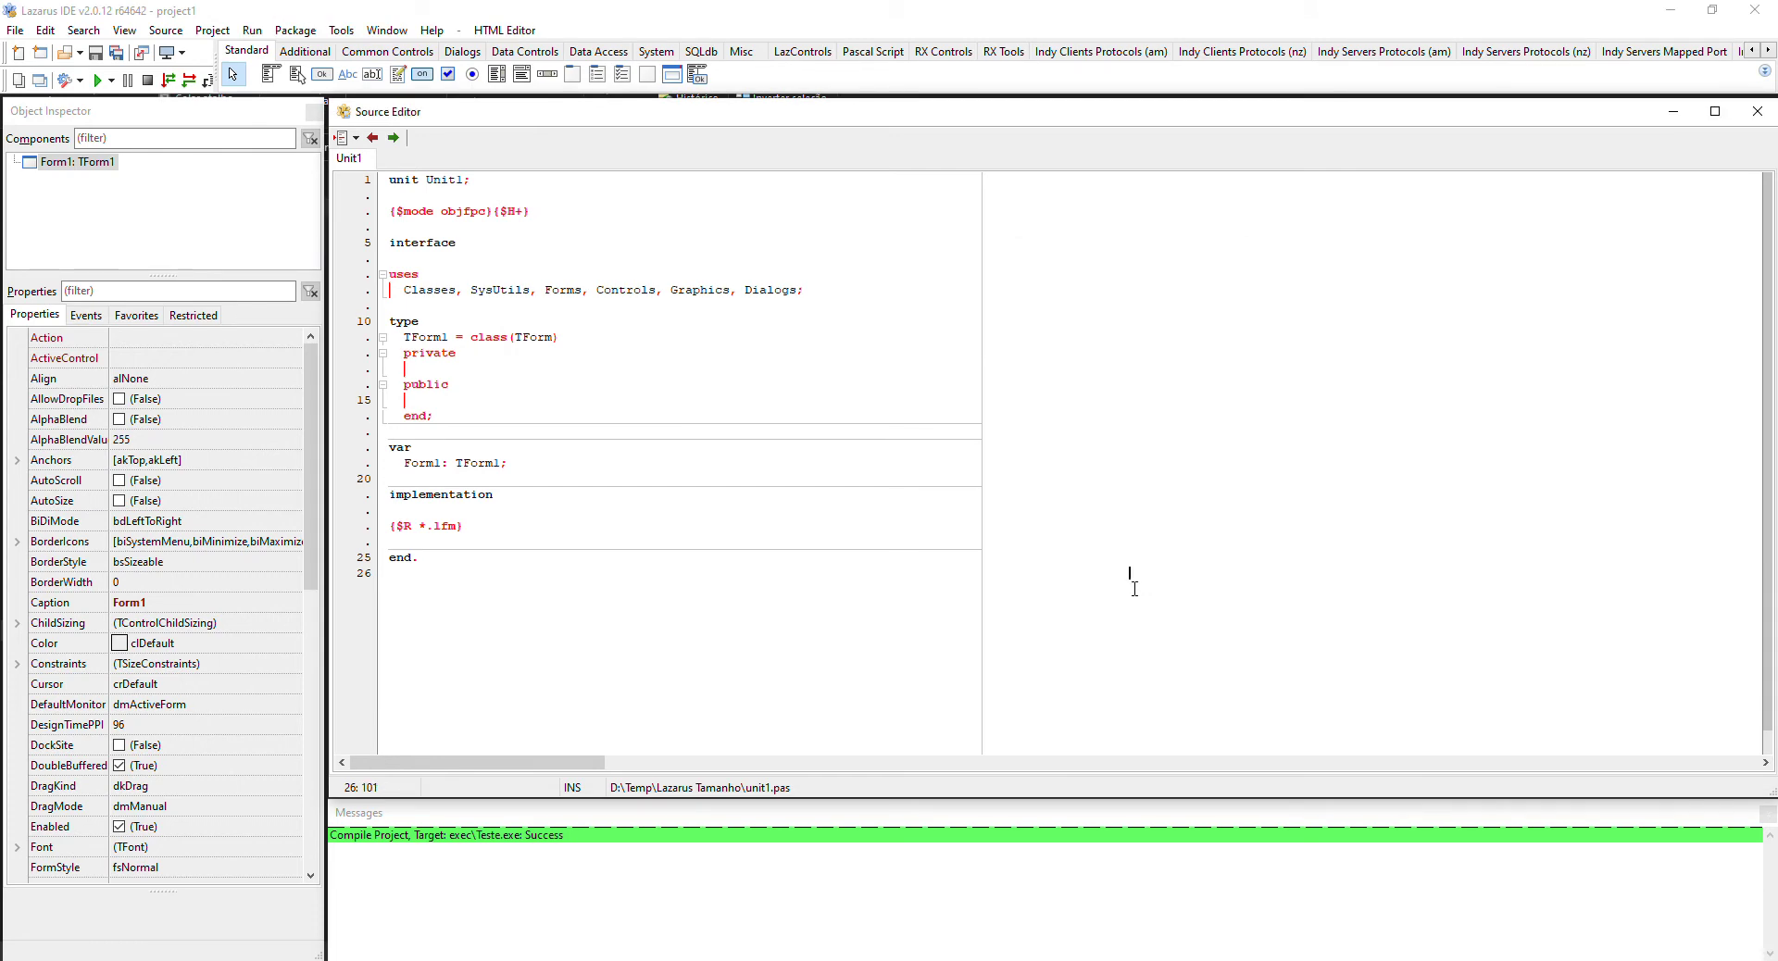
# Step: Recompile the project with embedded debug symbols and check the size of Teste.exe in File Explorer's exec folder
pyautogui.hotkey('ctrl', 'F9')
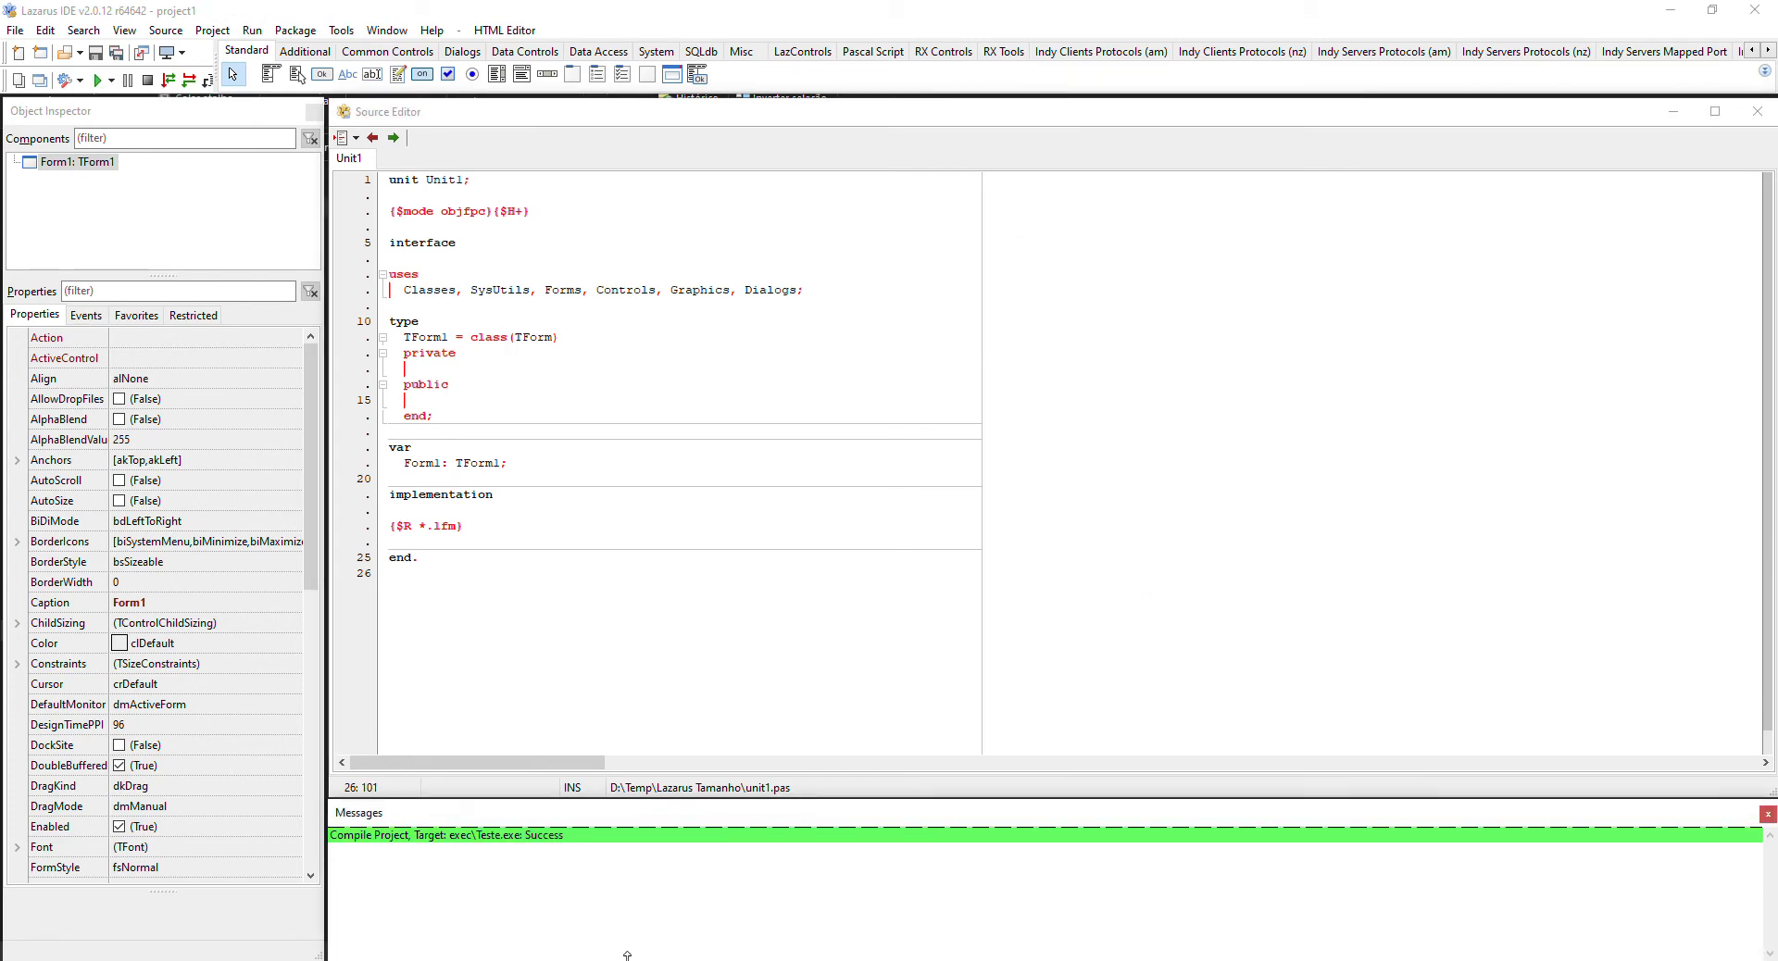
pyautogui.hotkey('alt', 'Tab')
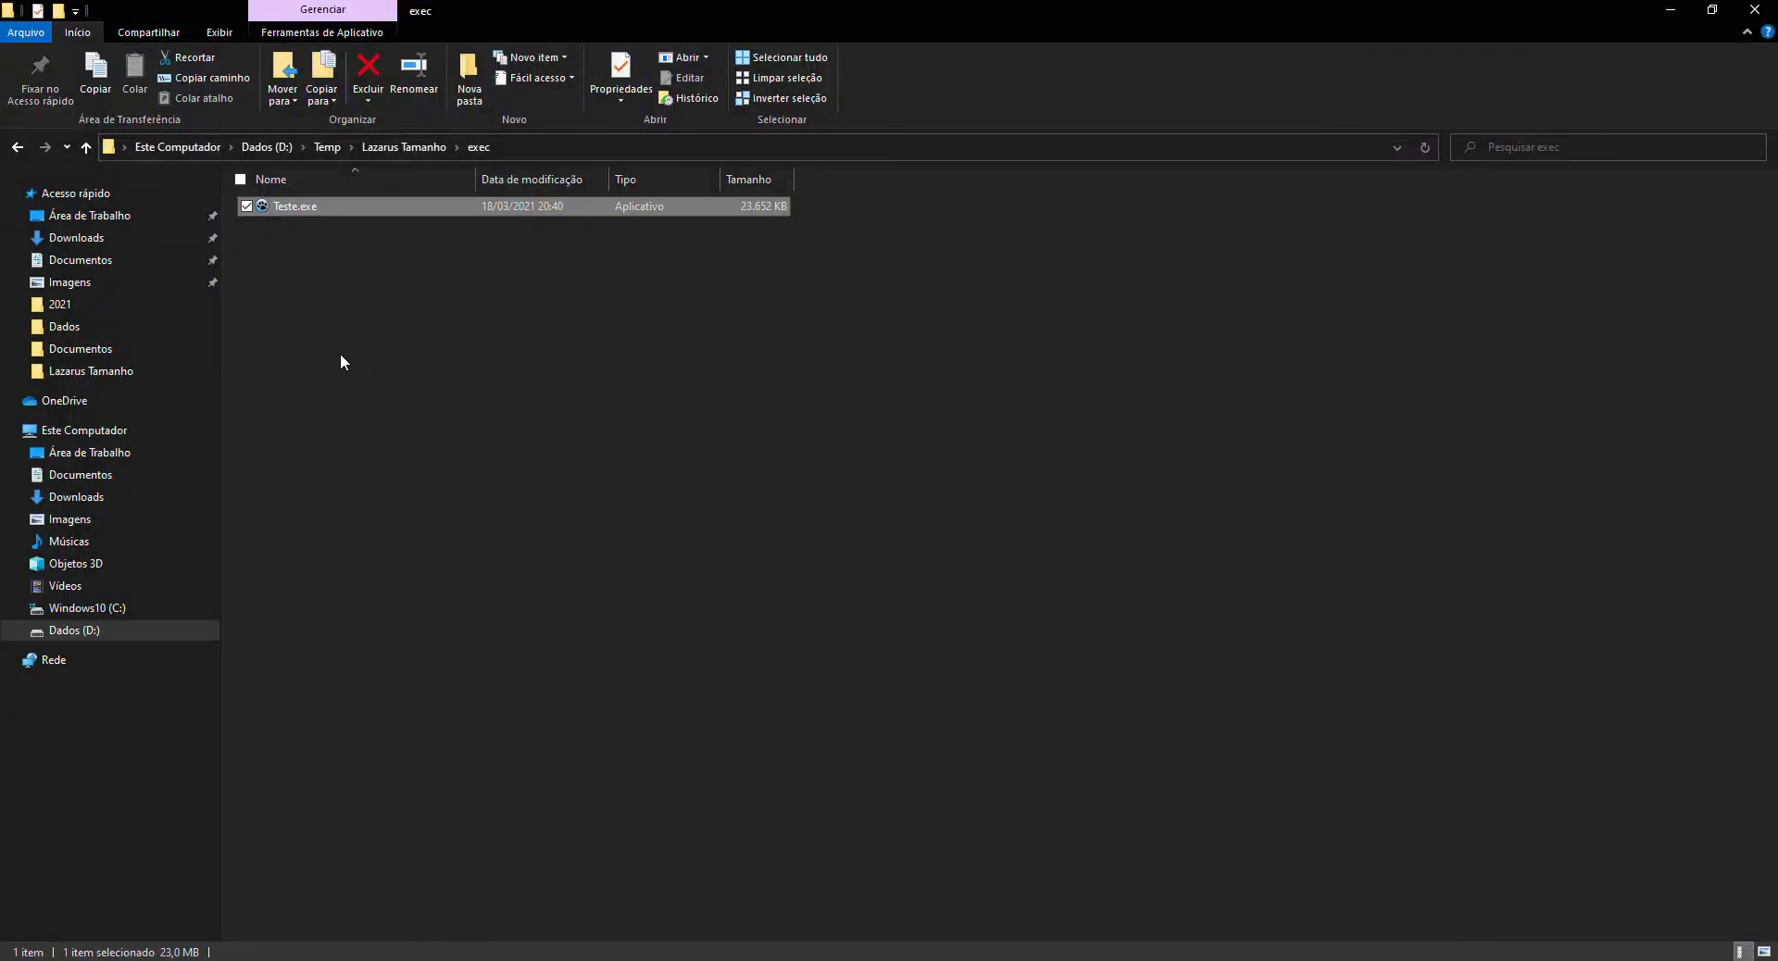
pyautogui.click(738, 206)
# Step: Switch back to Lazarus and re-enable the external debug symbols file (-Xg) in the project's debugging options
pyautogui.hotkey('alt', 'Tab')
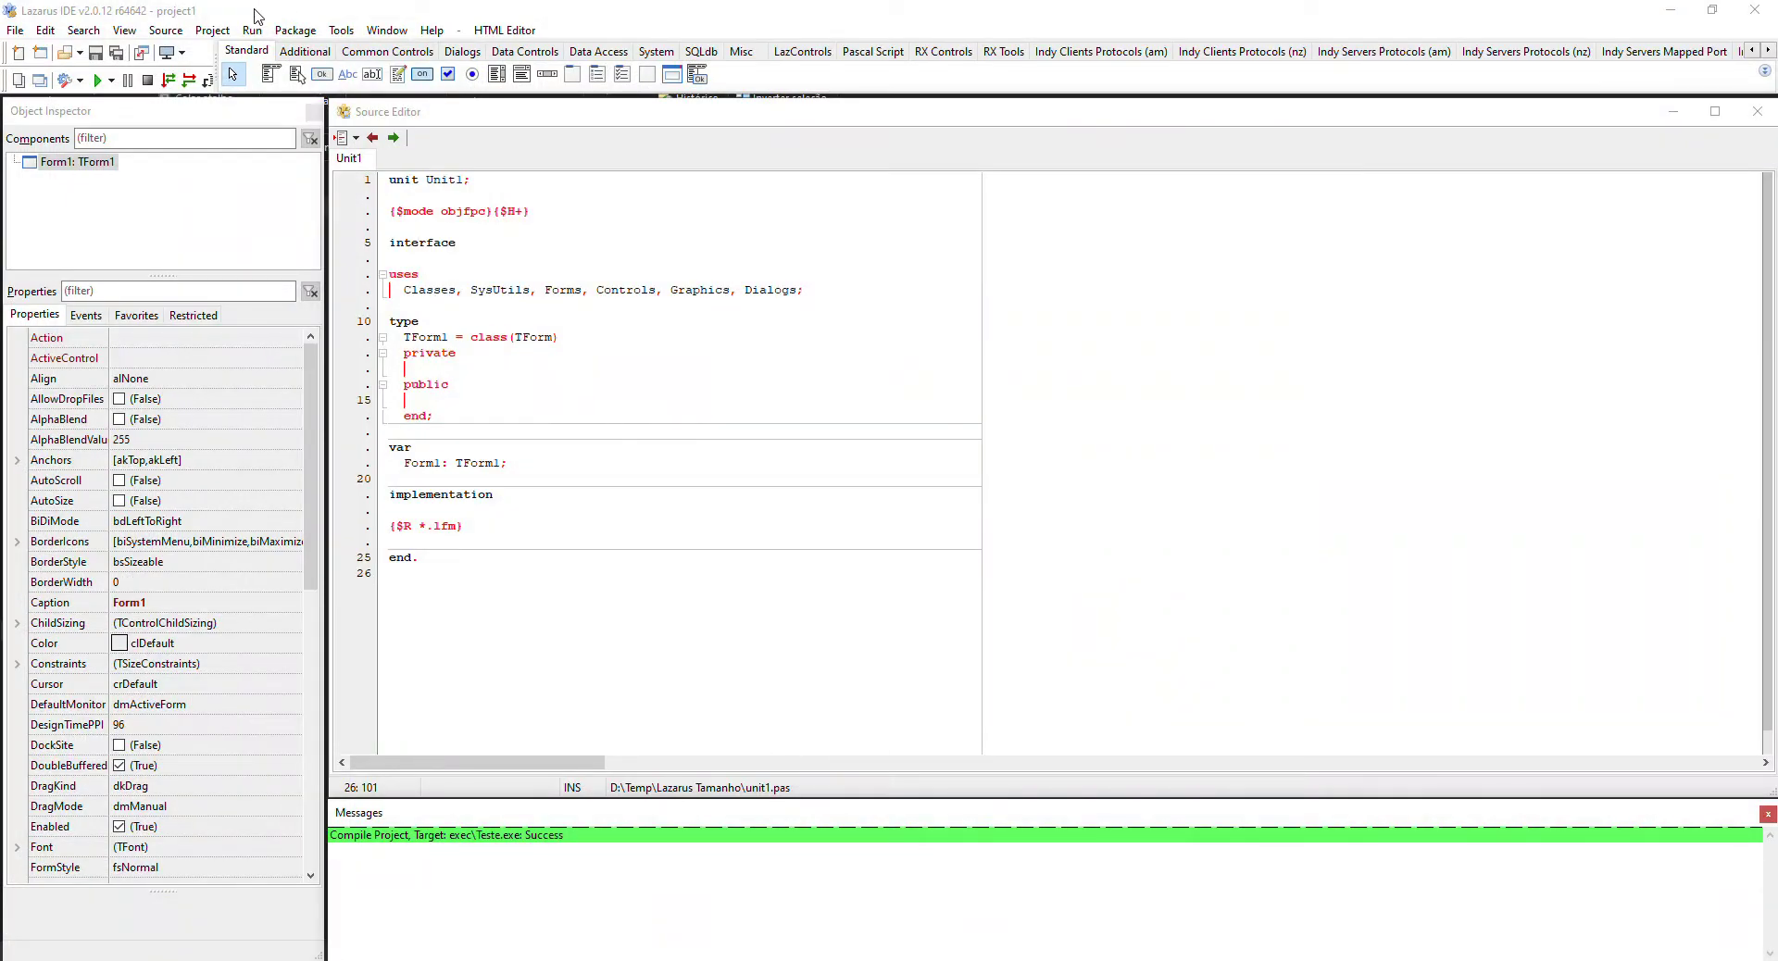
pyautogui.click(212, 30)
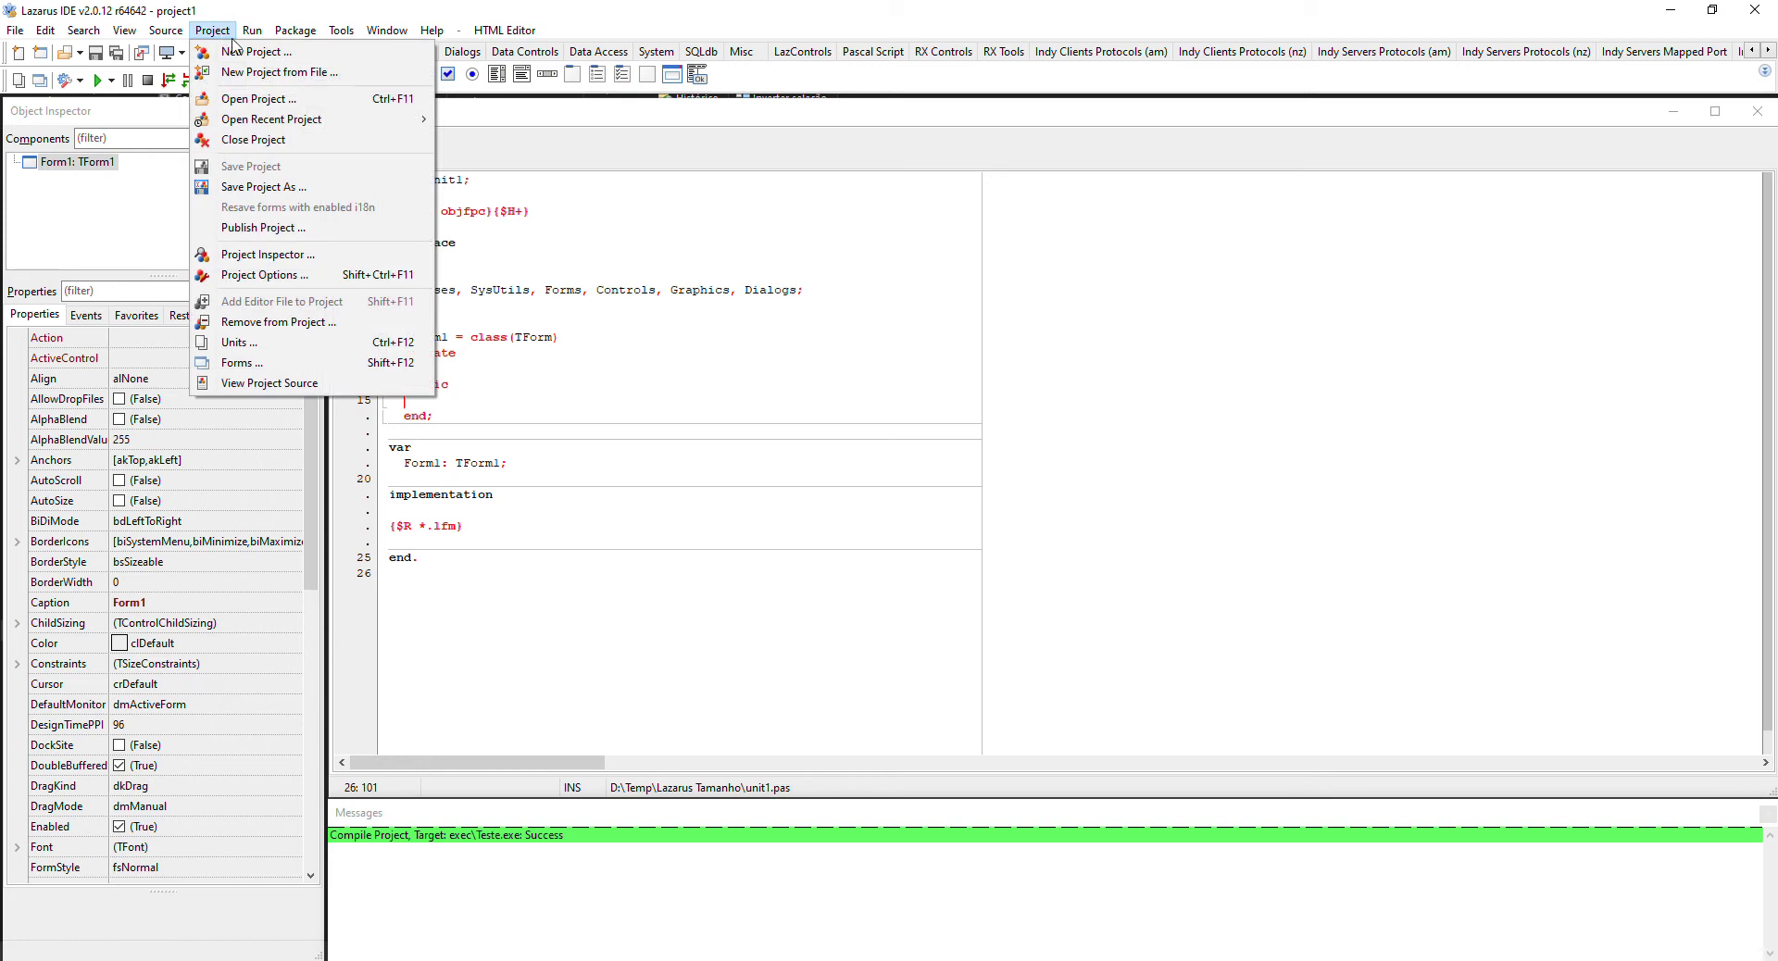
pyautogui.click(264, 275)
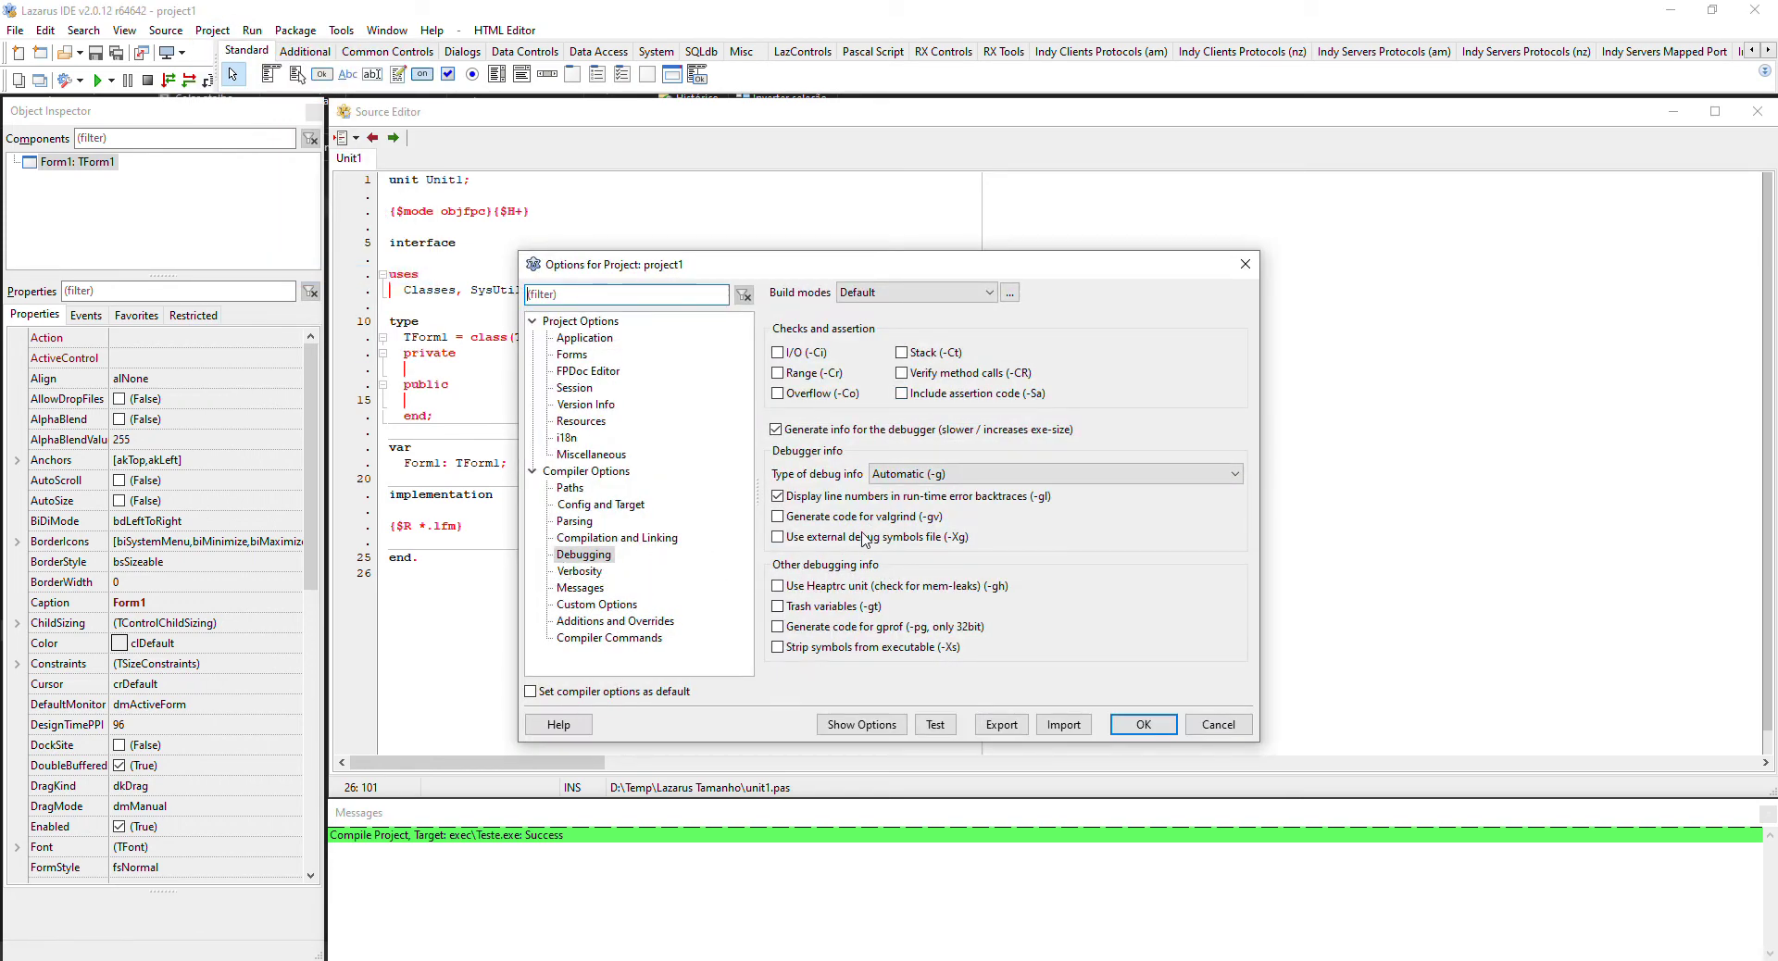
pyautogui.click(779, 539)
pyautogui.click(1142, 726)
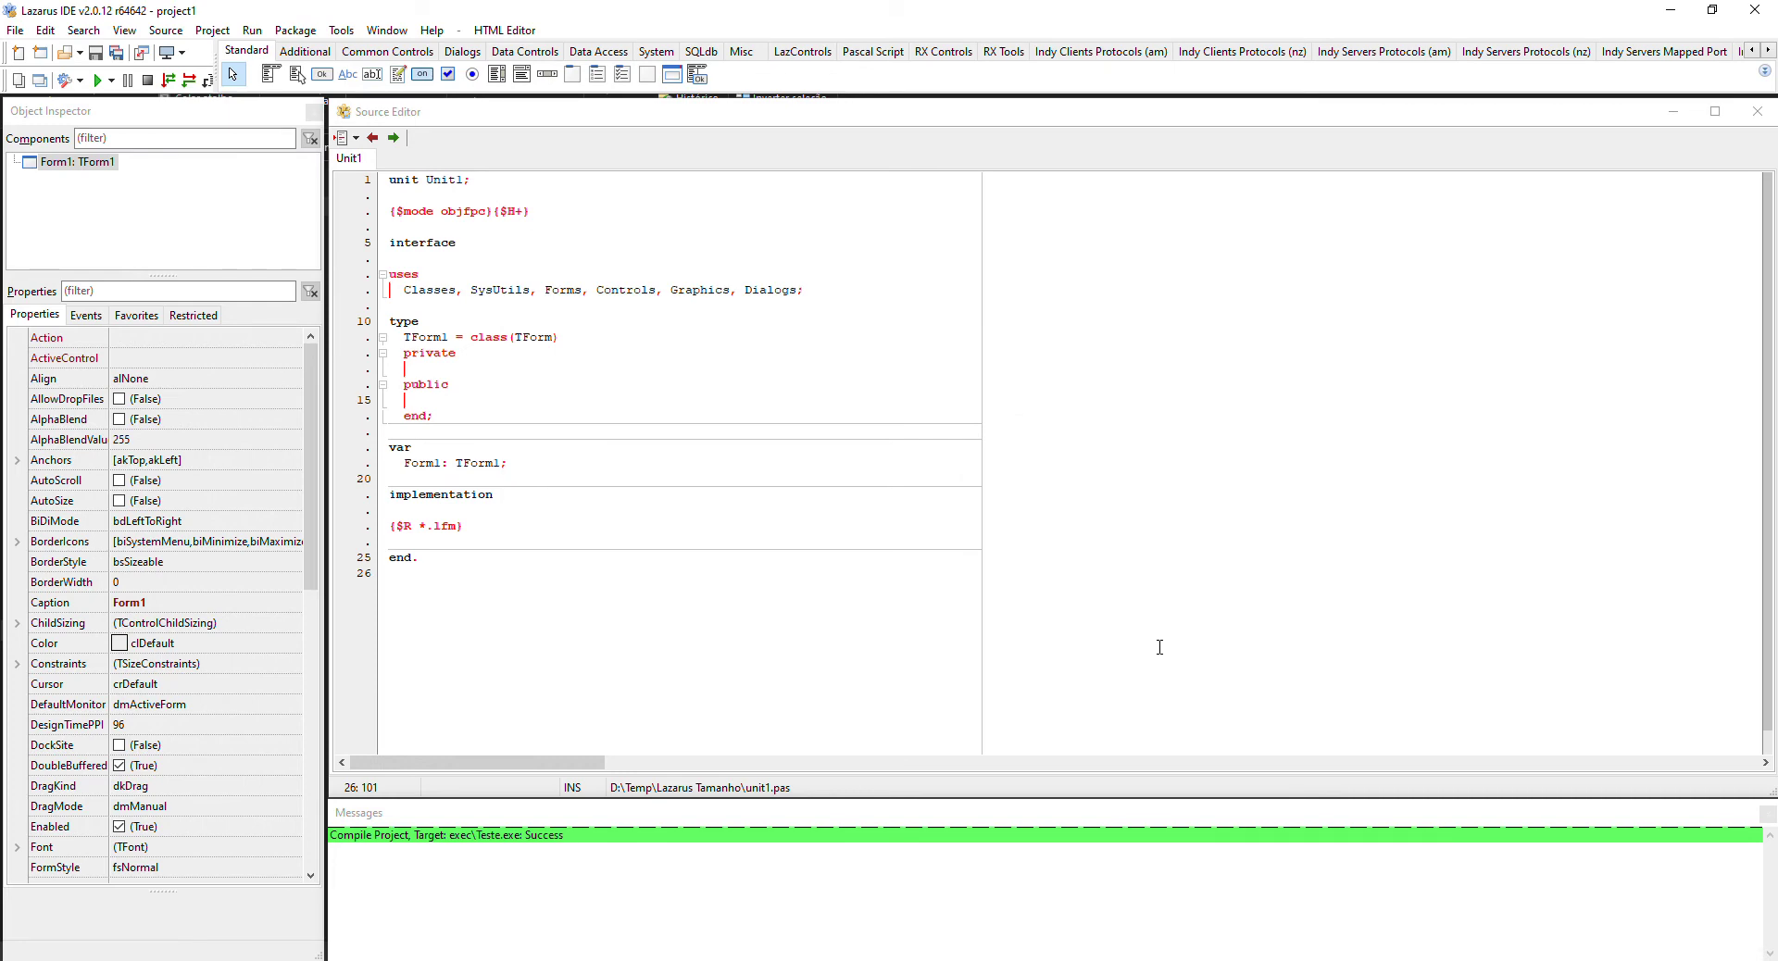
# Step: Recompile the project and compare the Teste.dbg and Teste.exe files in File Explorer's exec folder
pyautogui.hotkey('ctrl', 'F9')
pyautogui.hotkey('alt', 'Tab')
pyautogui.click(320, 209)
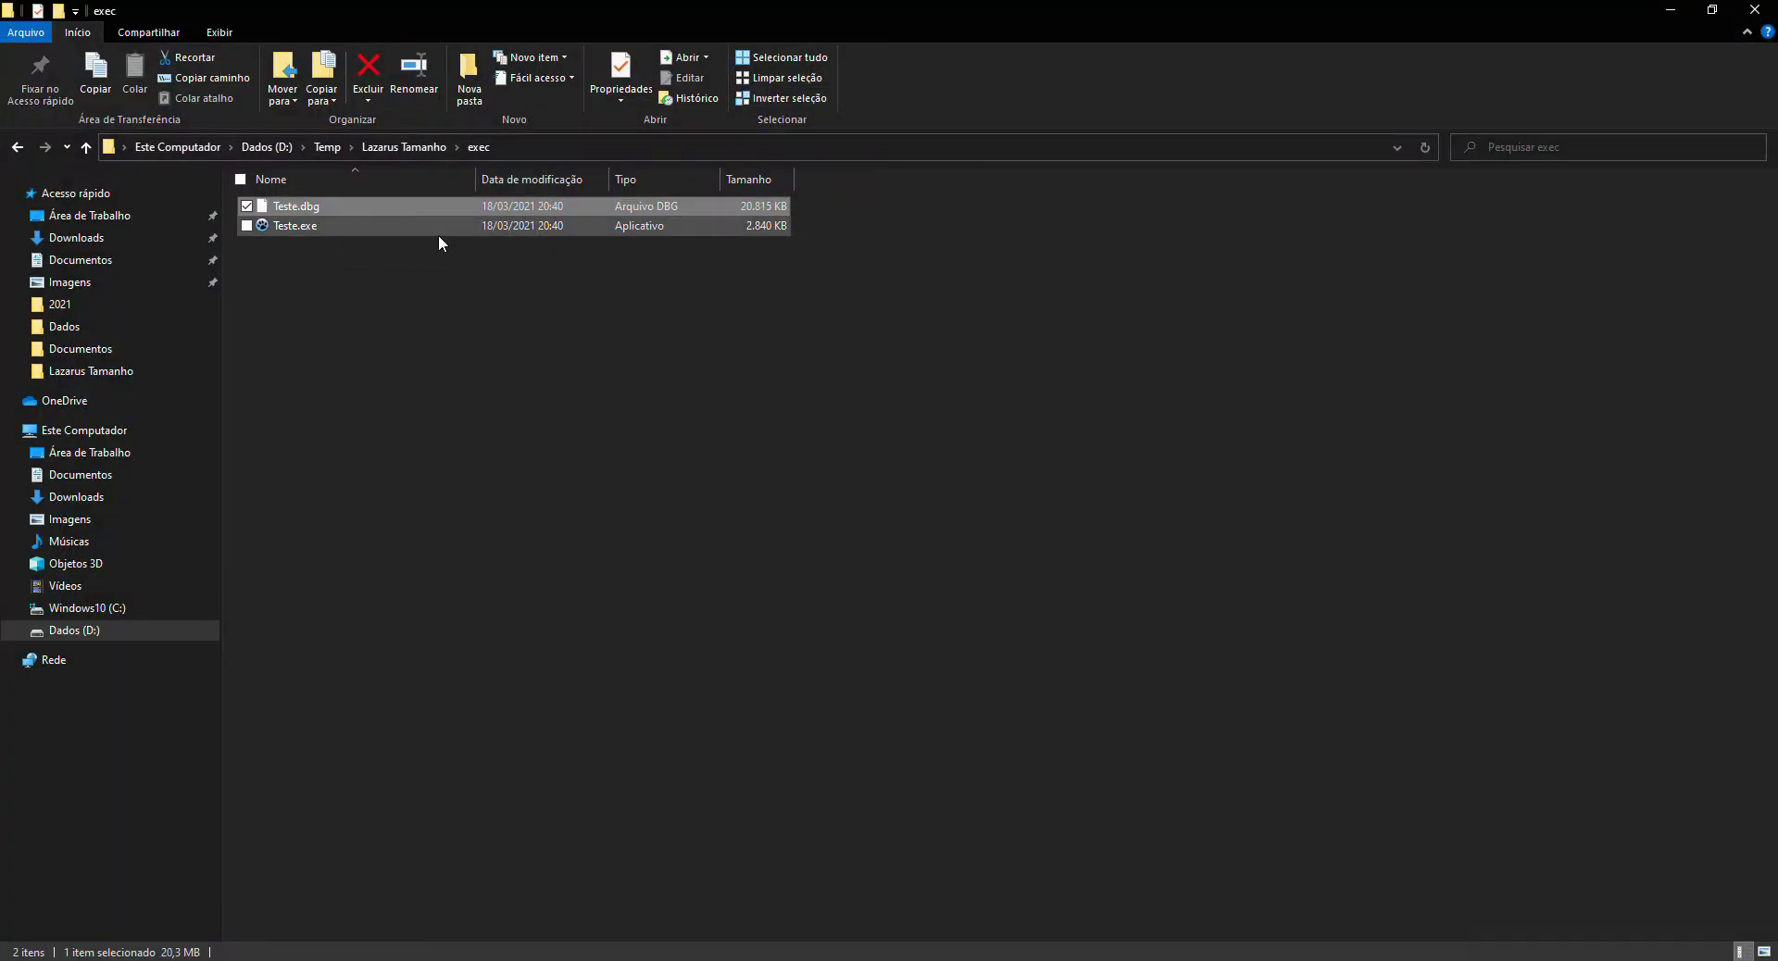
pyautogui.click(333, 348)
pyautogui.click(308, 228)
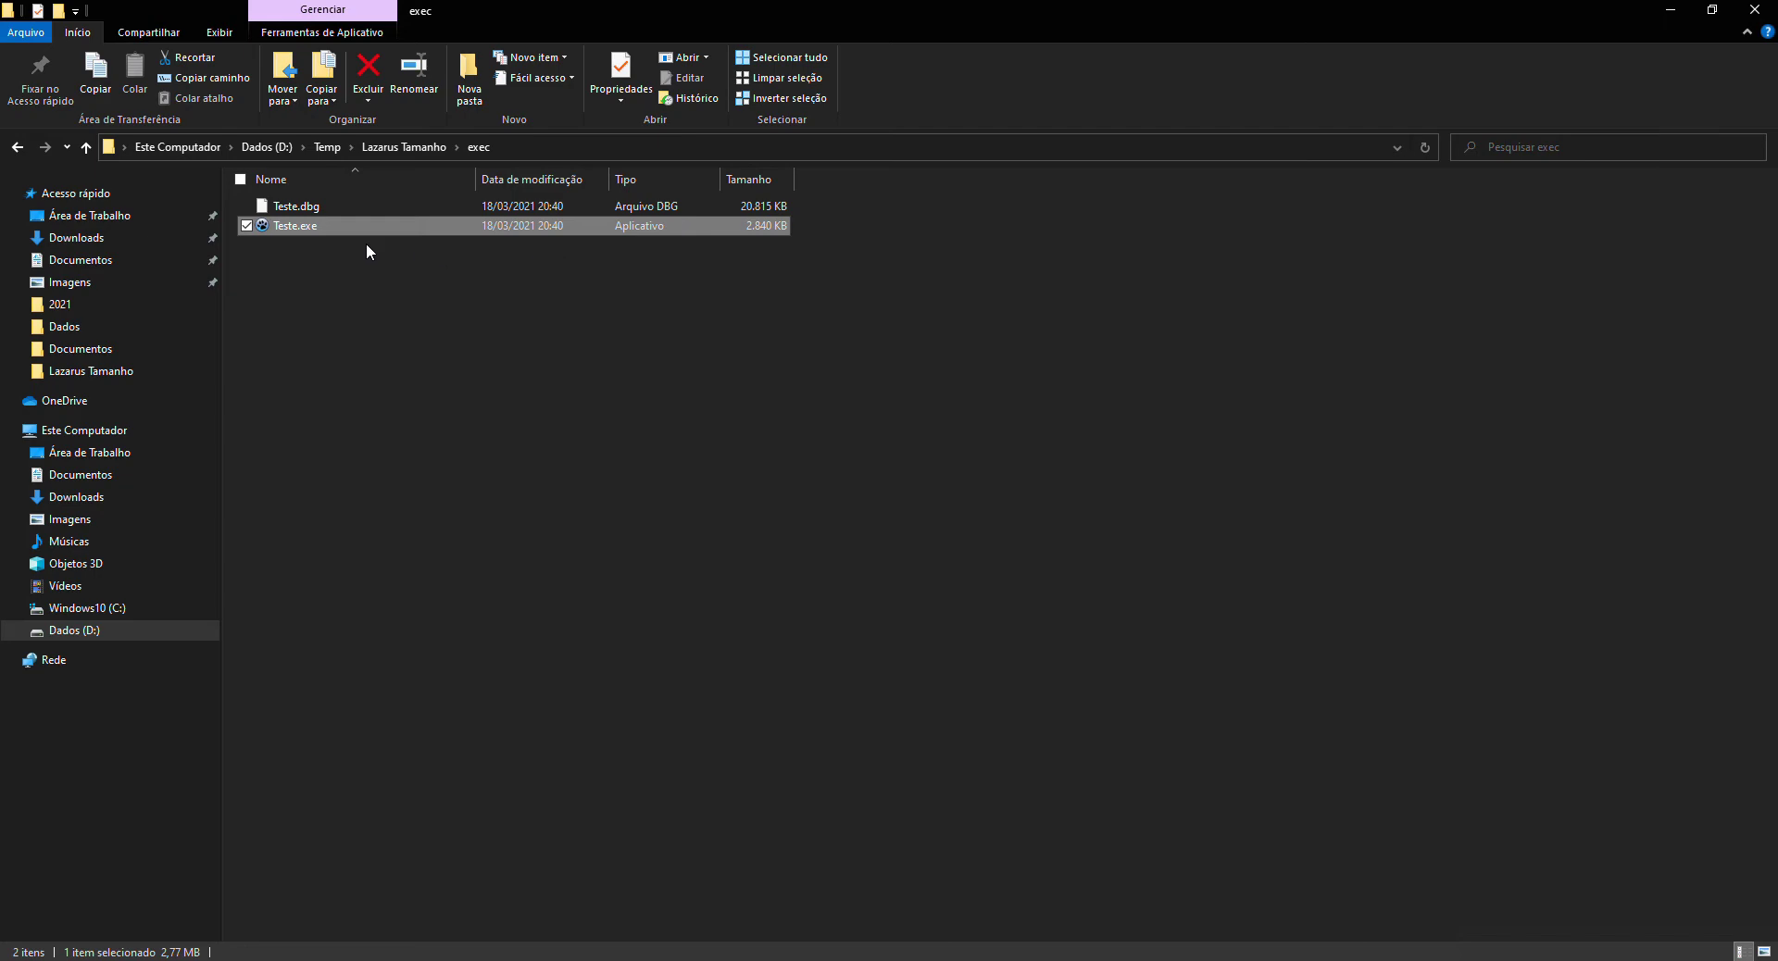
pyautogui.click(564, 316)
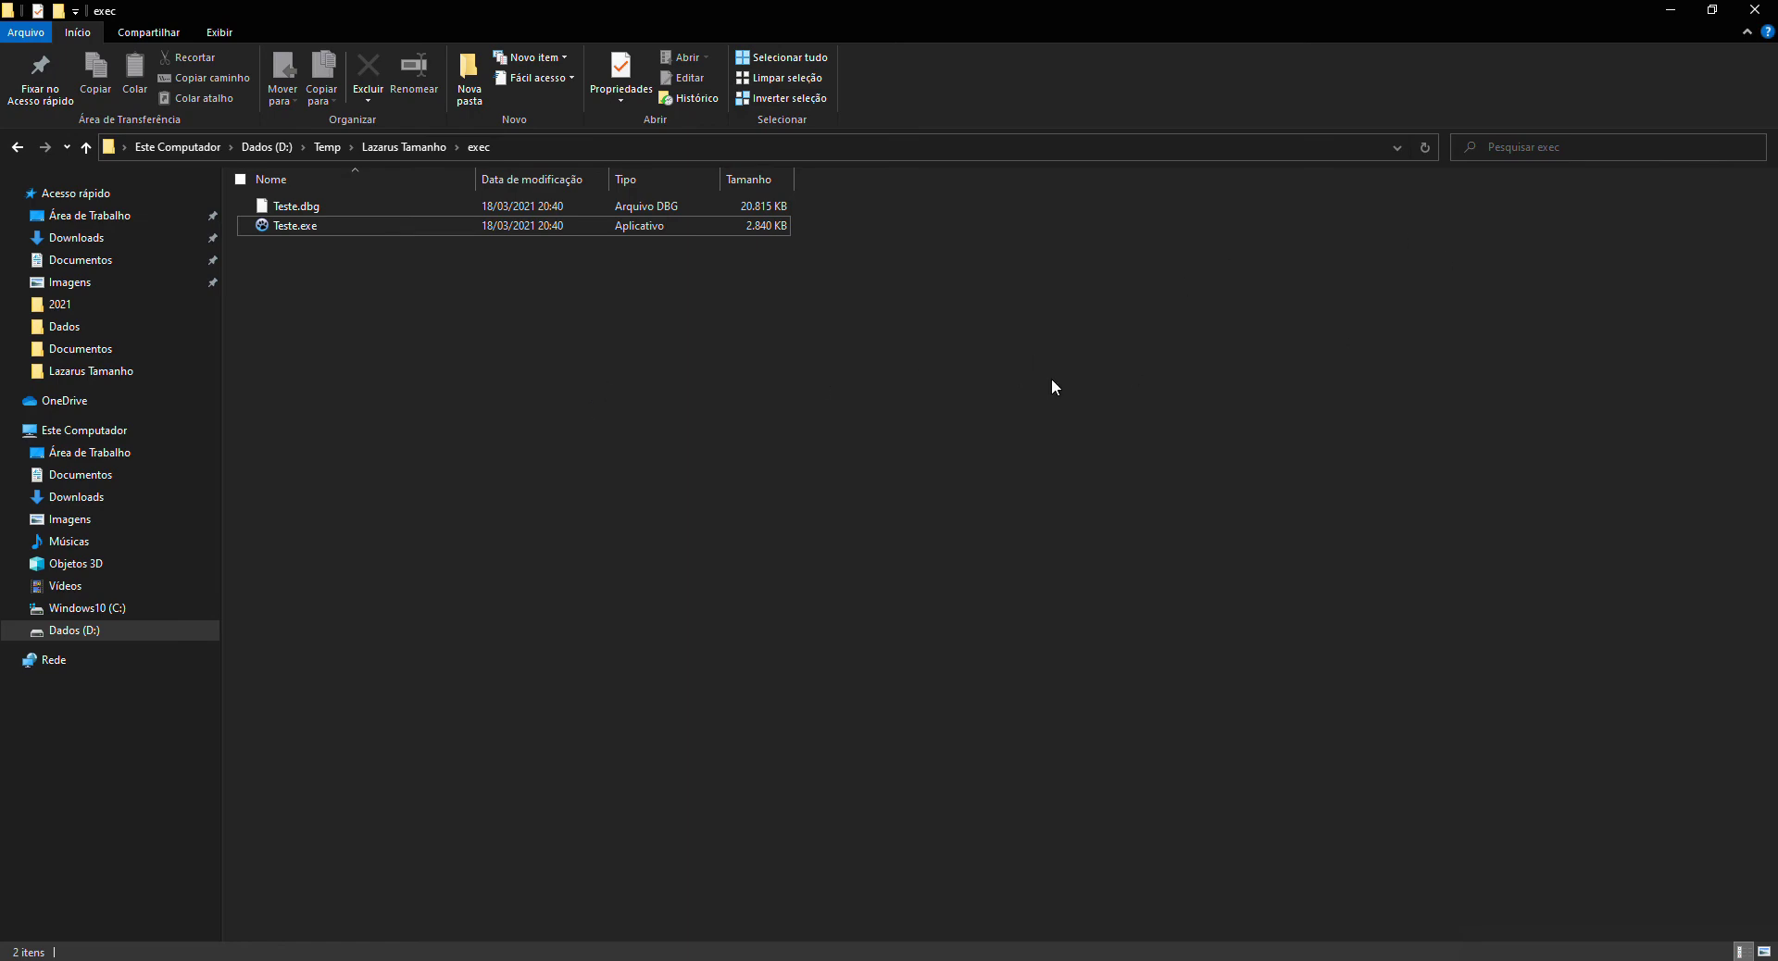
pyautogui.click(293, 226)
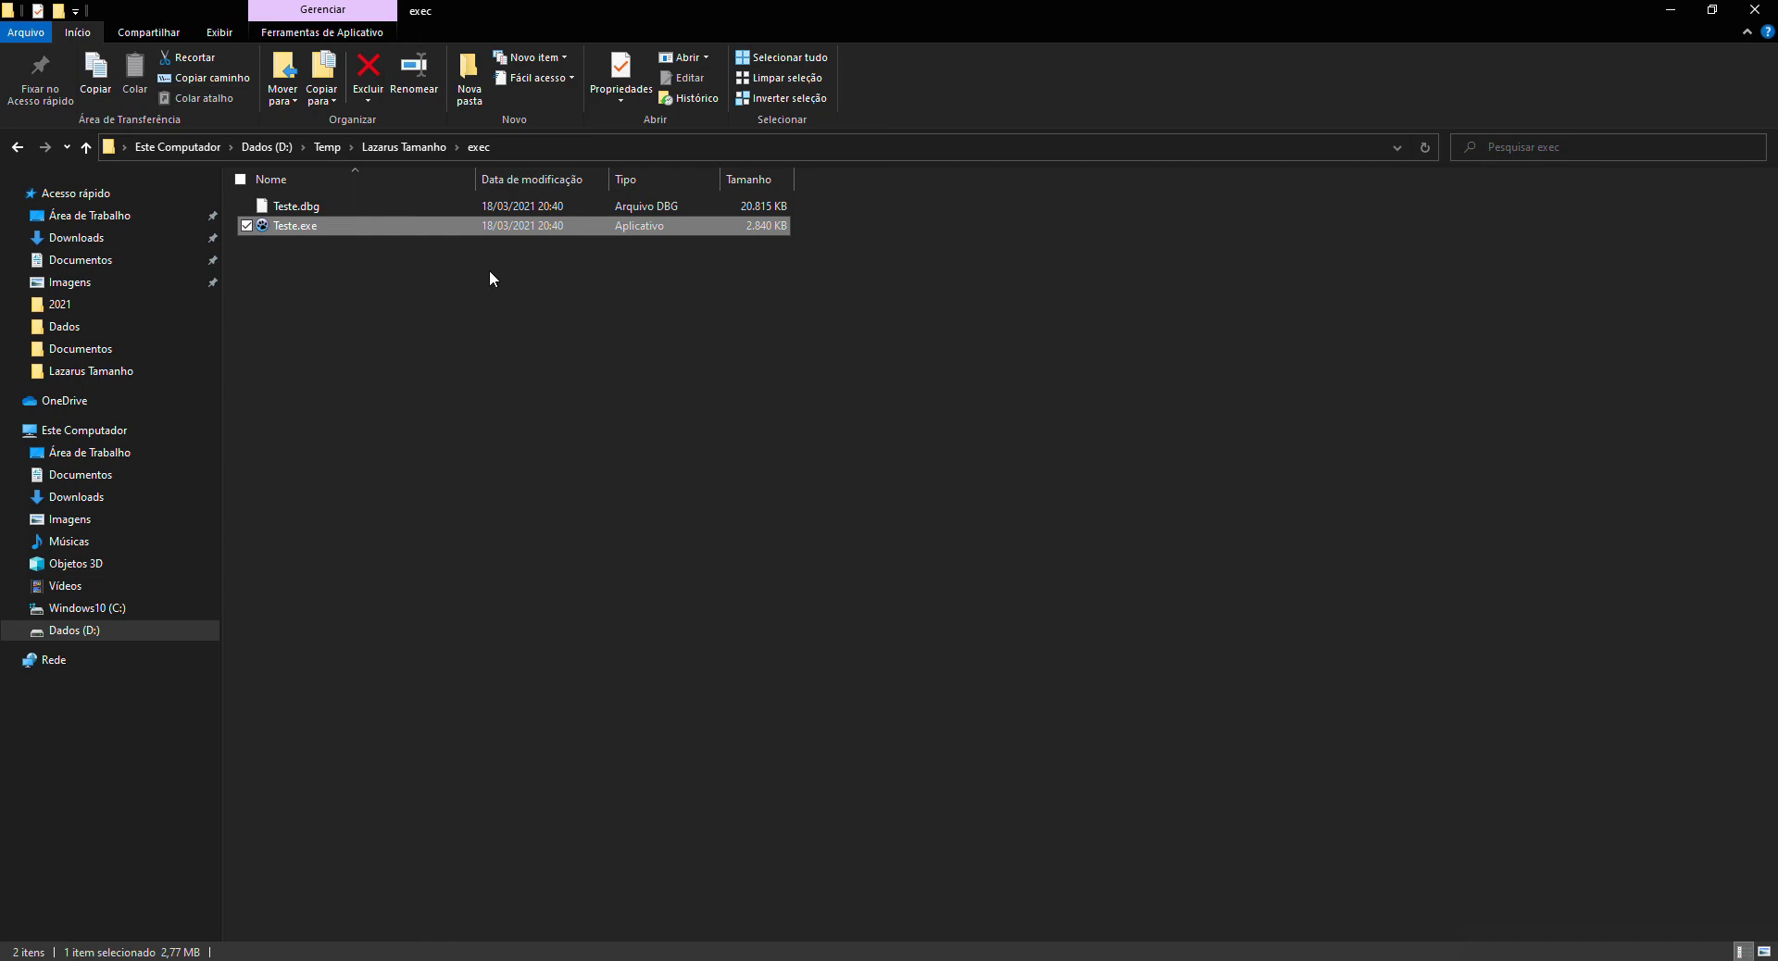
# Step: Delete Teste.dbg from the exec folder, and test Teste.exe without it by running it and closing Form1
pyautogui.click(311, 209)
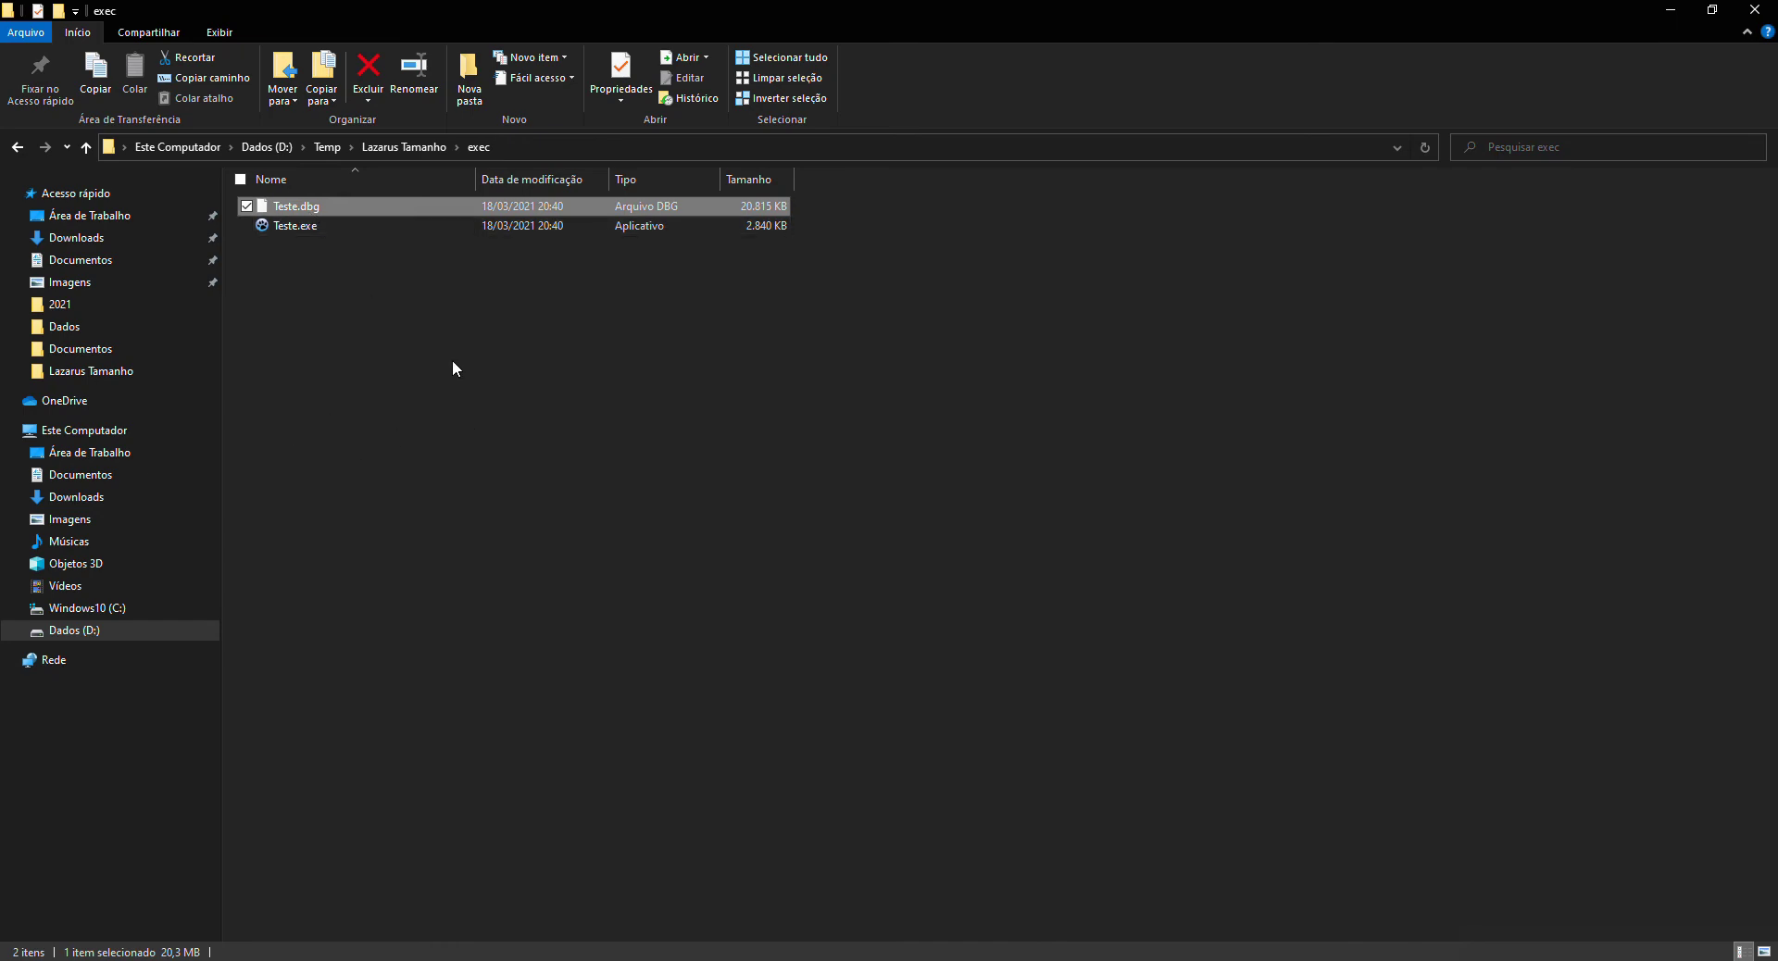
pyautogui.press('Delete')
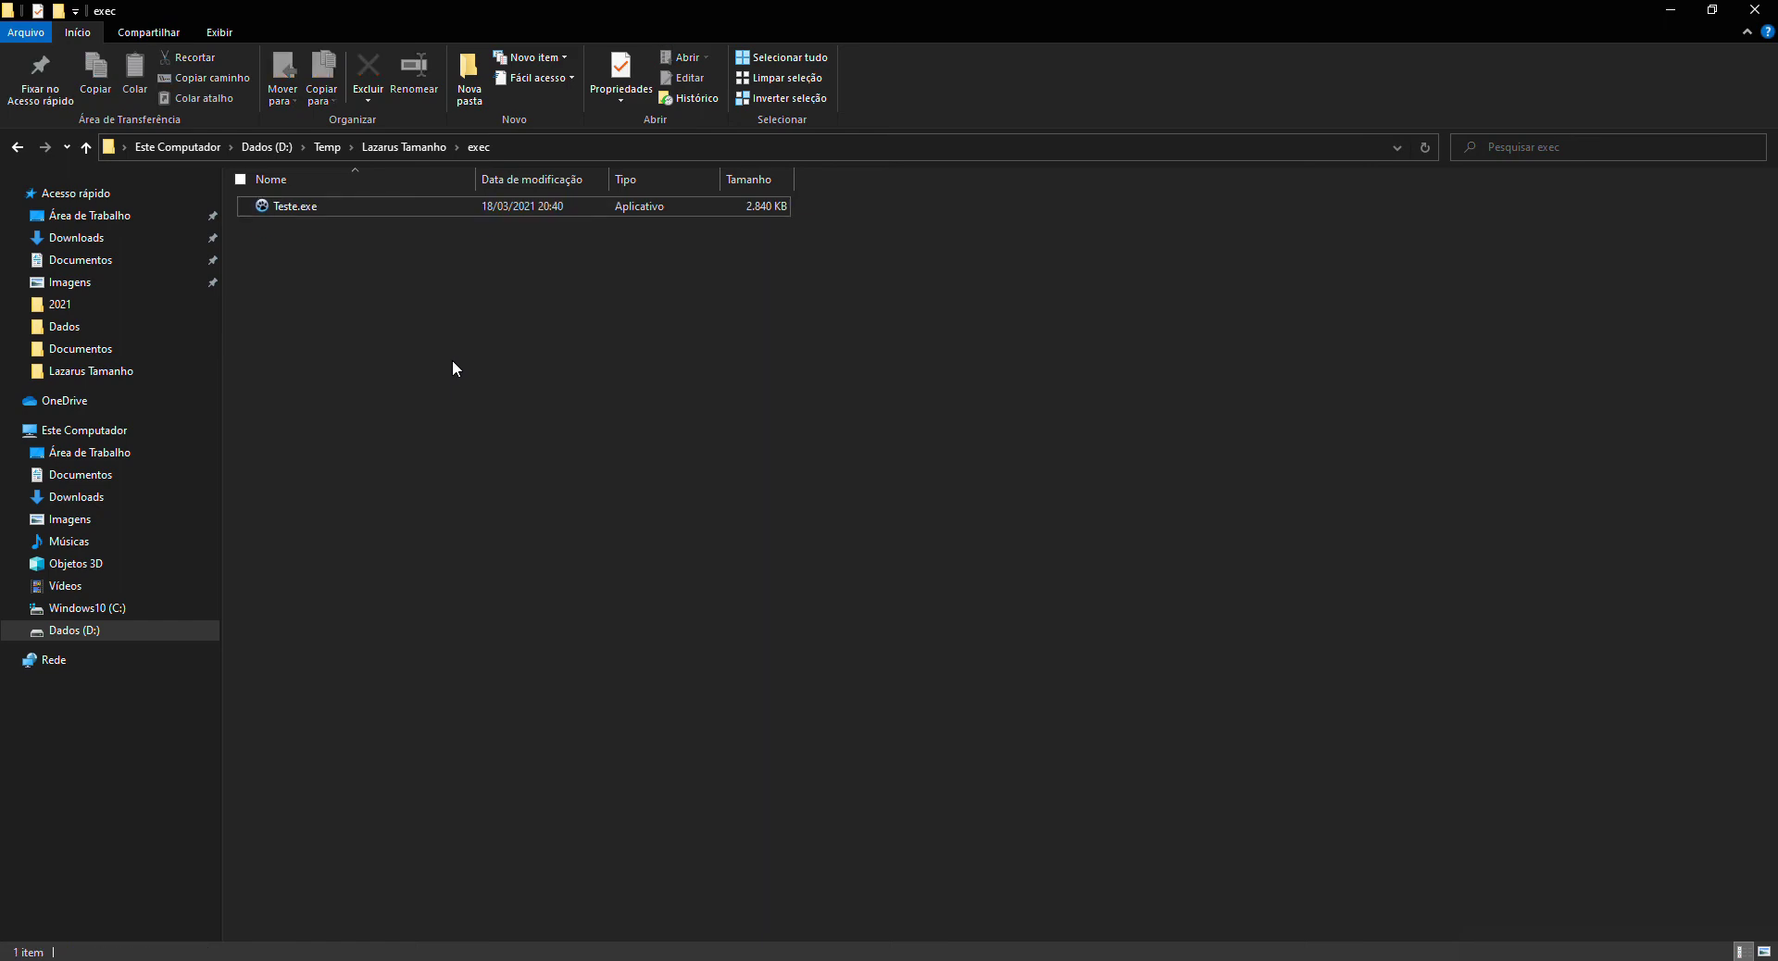
pyautogui.doubleClick(425, 208)
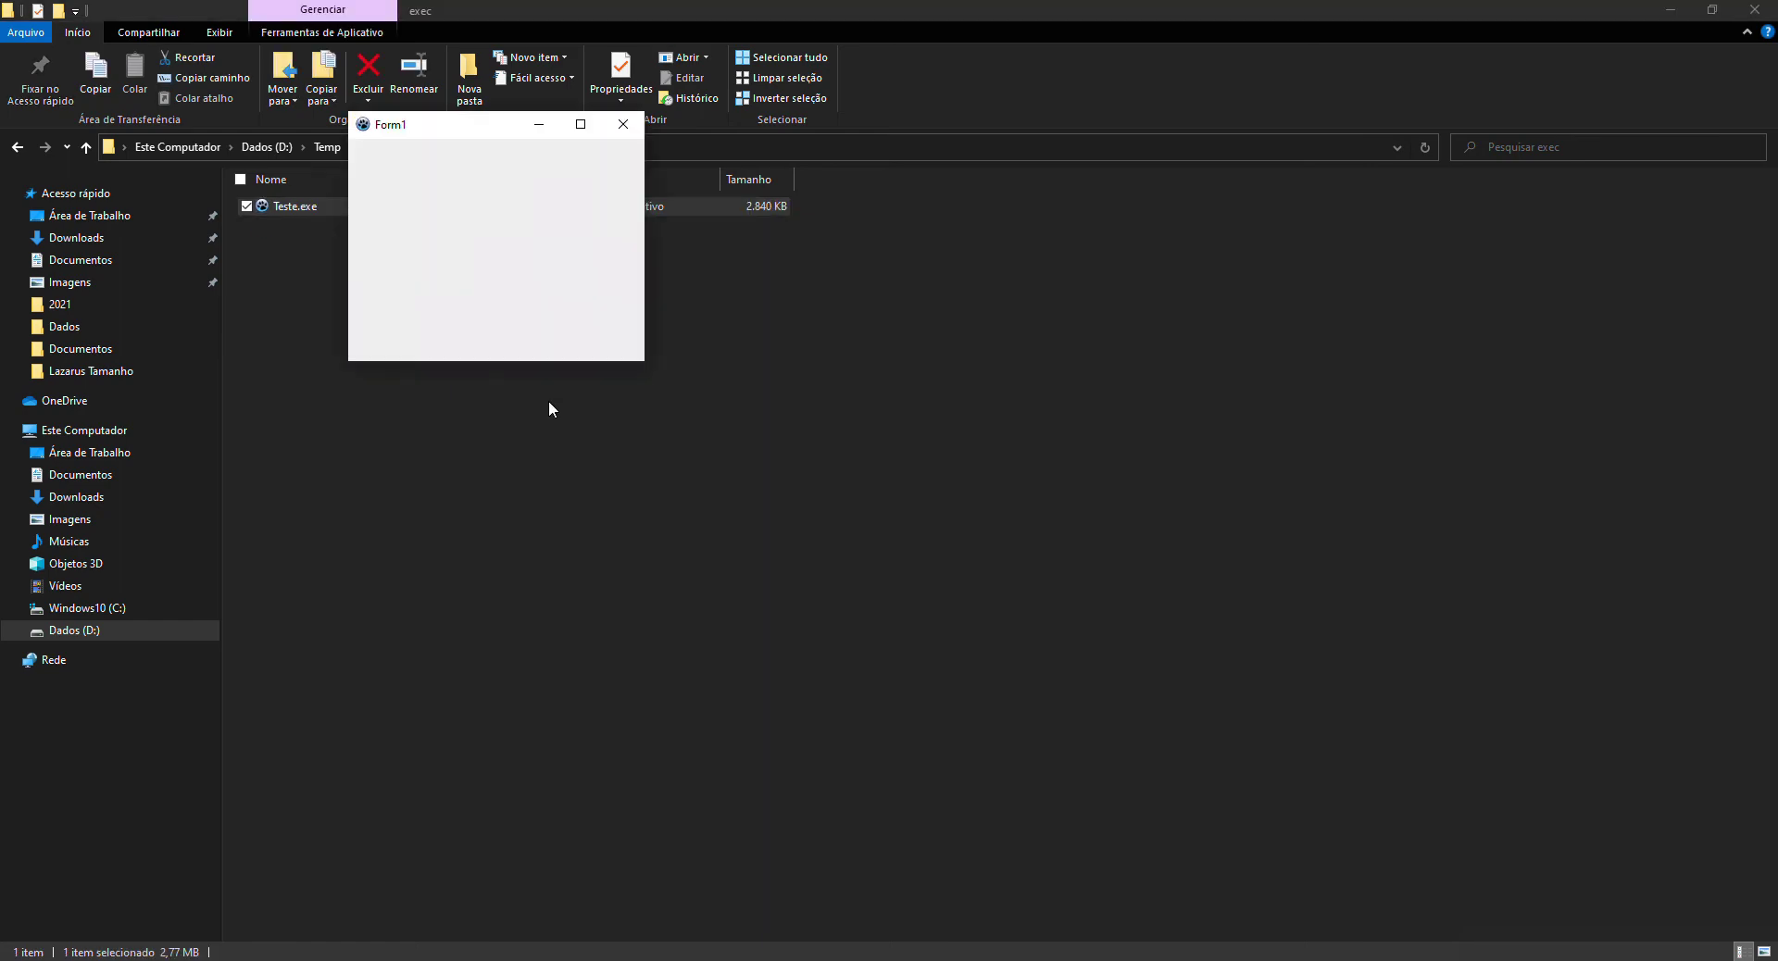
pyautogui.click(623, 124)
# Step: Switch to Lazarus and open the project options
pyautogui.hotkey('alt', 'Tab')
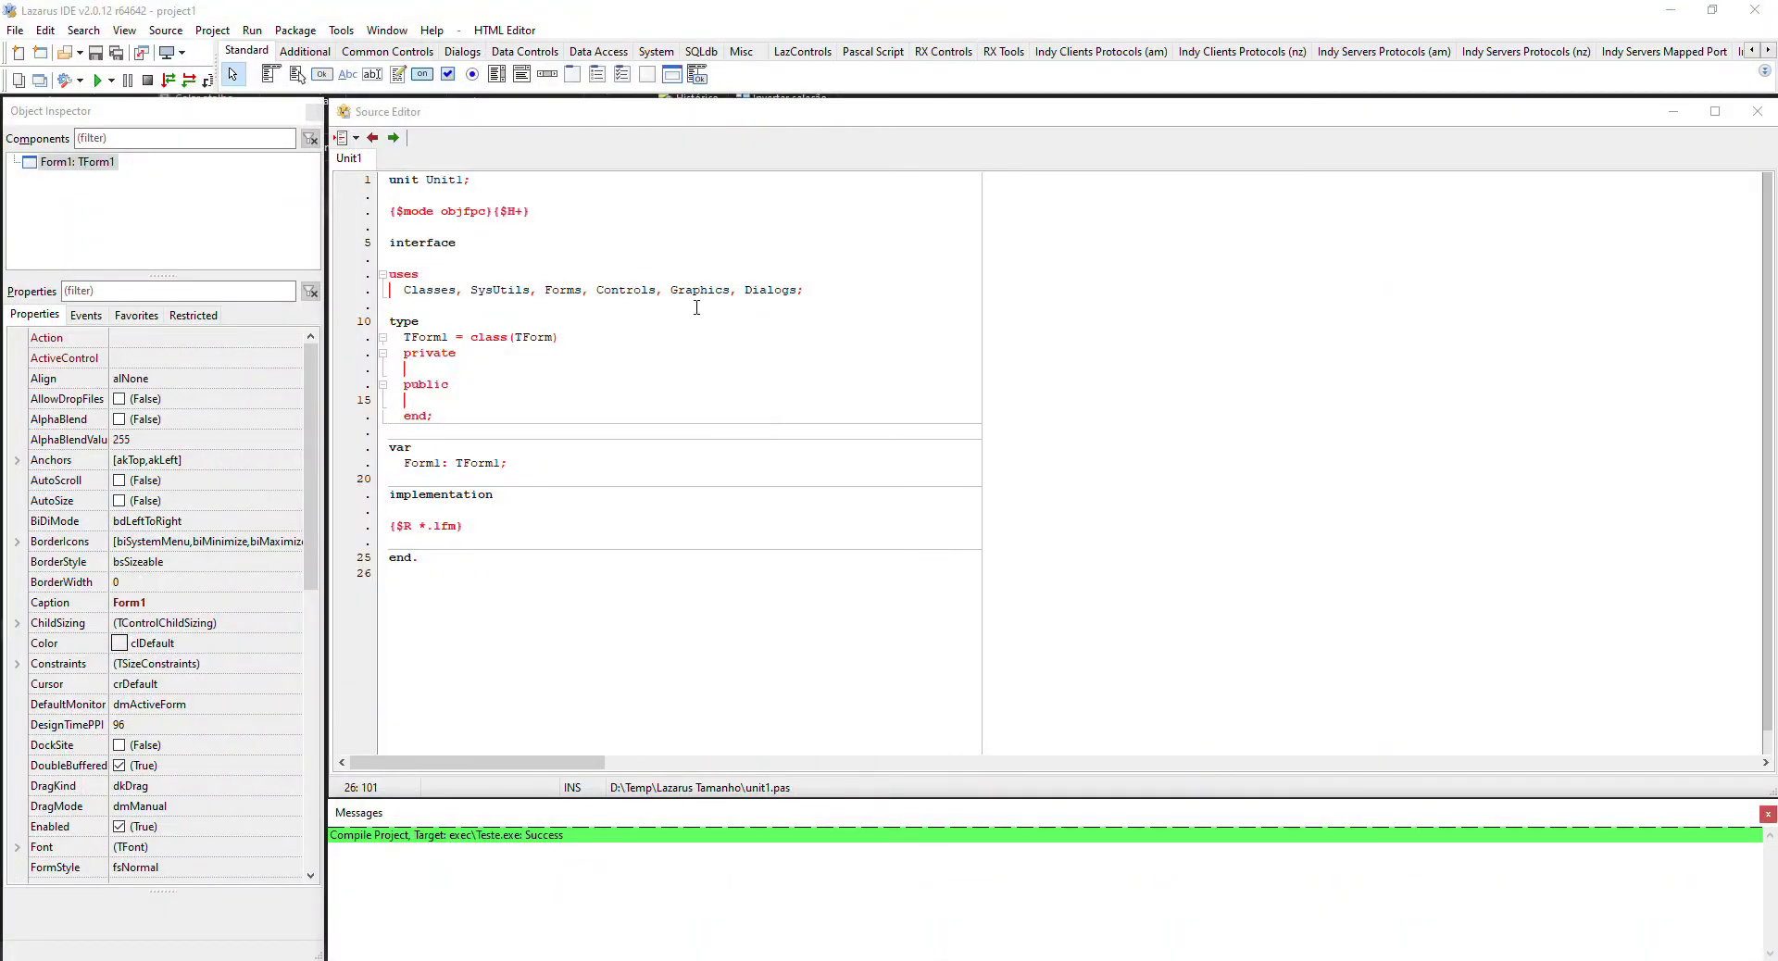
pyautogui.click(225, 32)
pyautogui.click(250, 276)
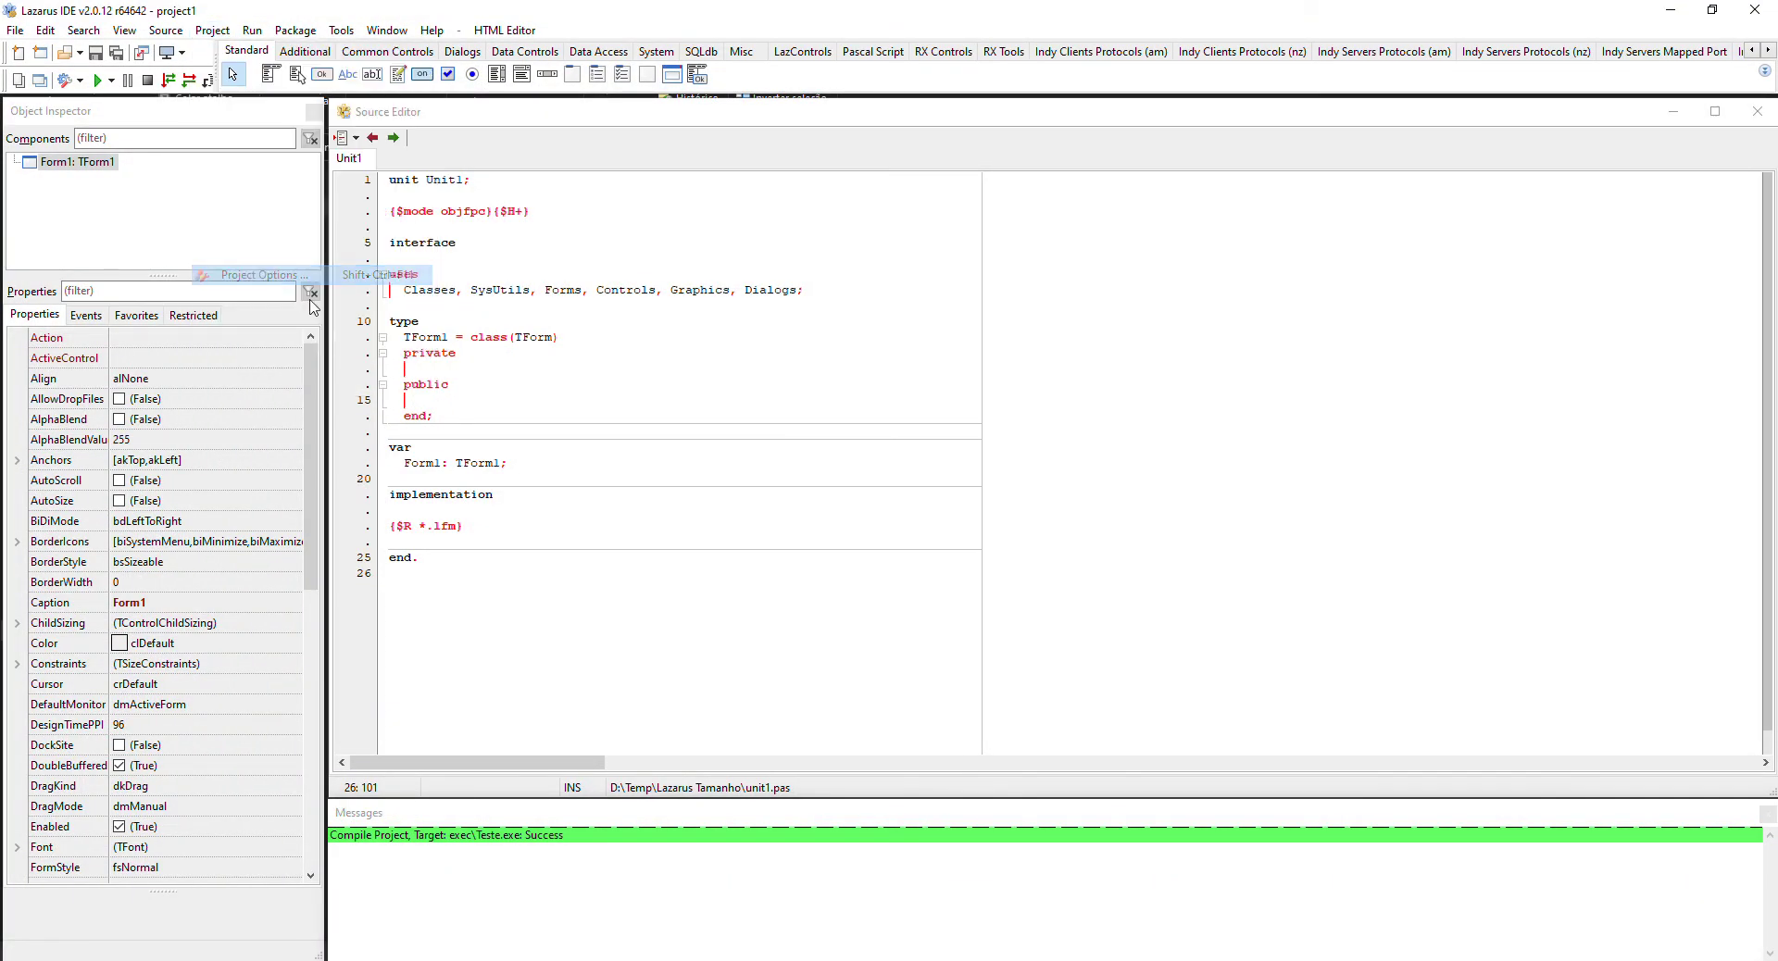